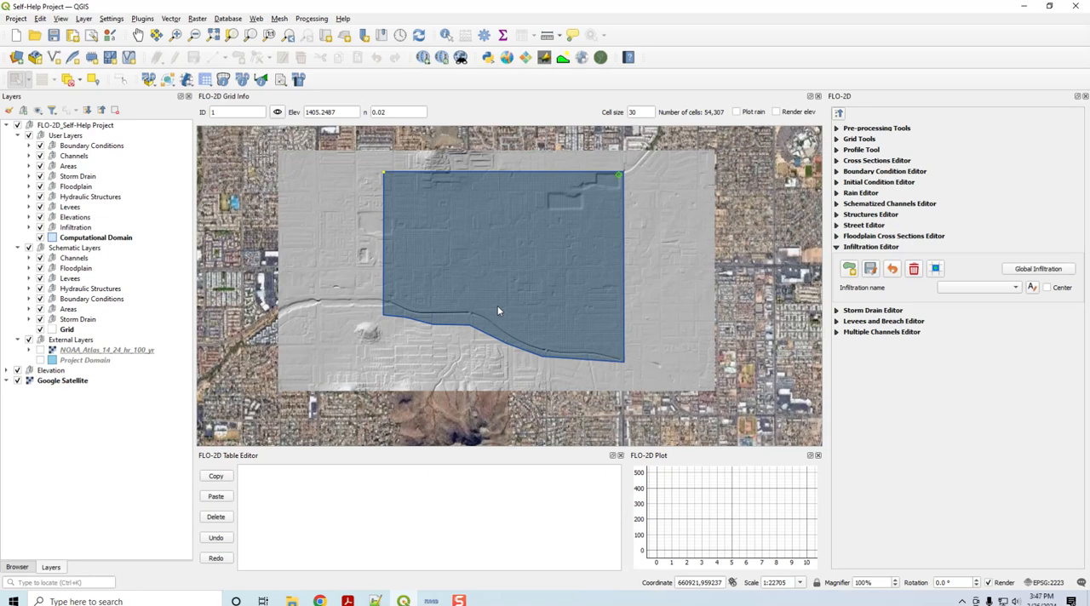
Step: Enable global Green-Ampt infiltration with a global soil depth of 1 and accept the parameters
left_click(1039, 269)
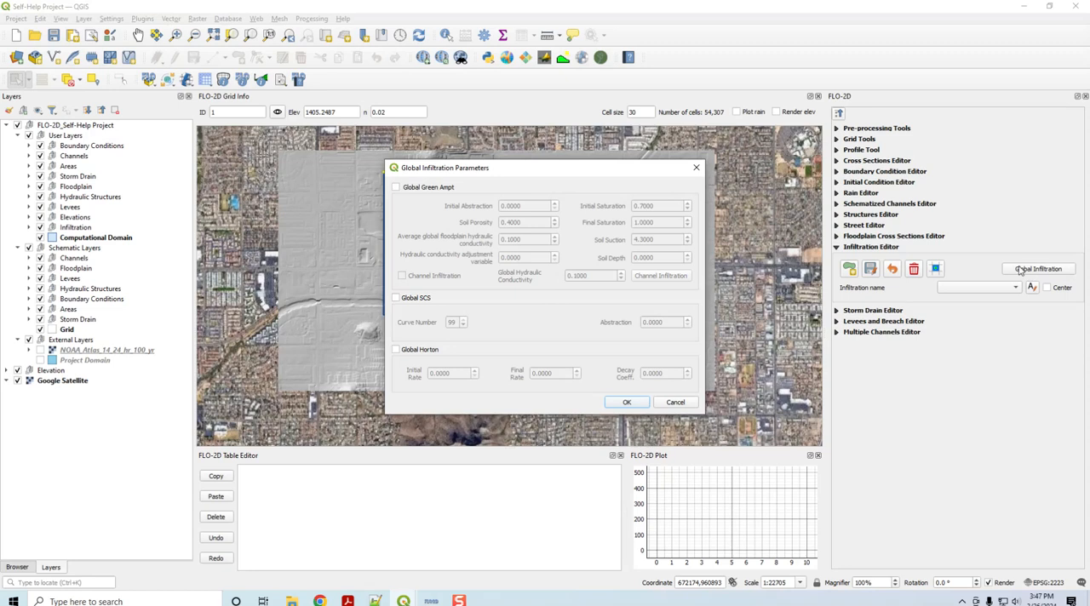
left_click(417, 189)
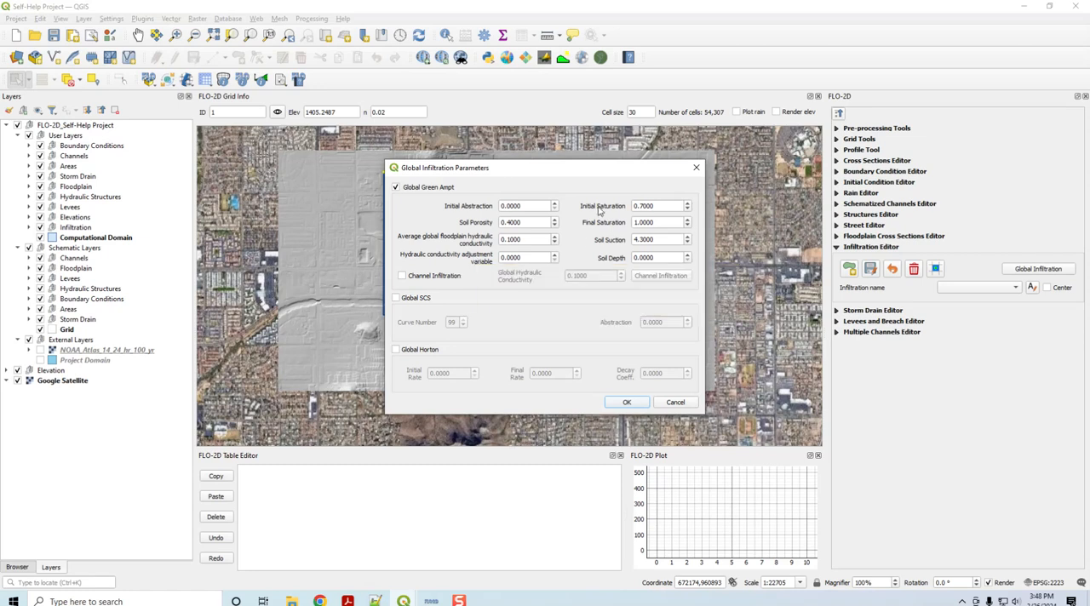
mouse_move(599, 210)
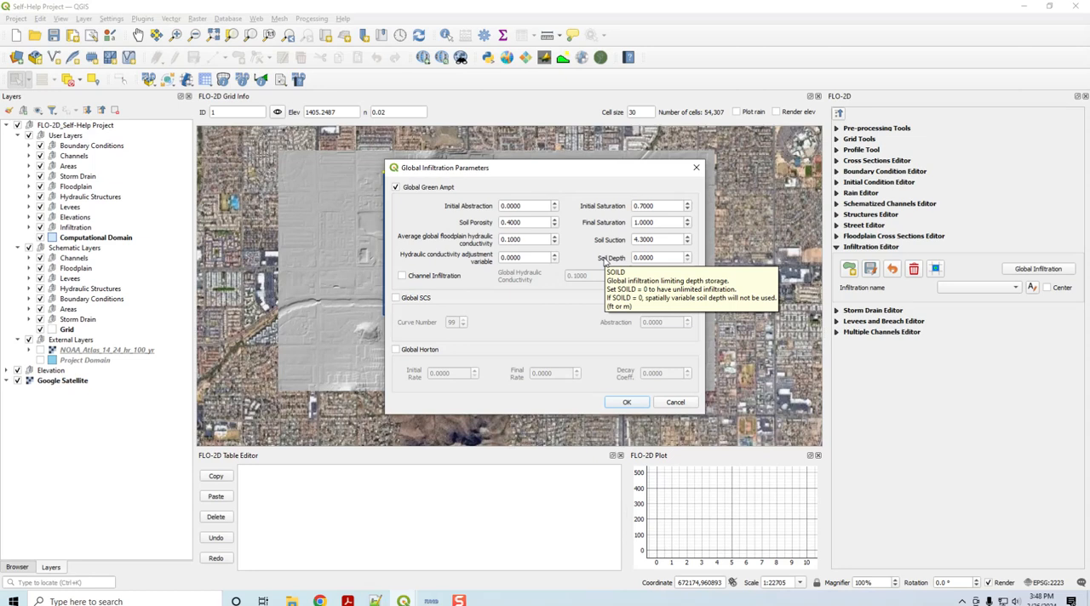
mouse_move(617, 262)
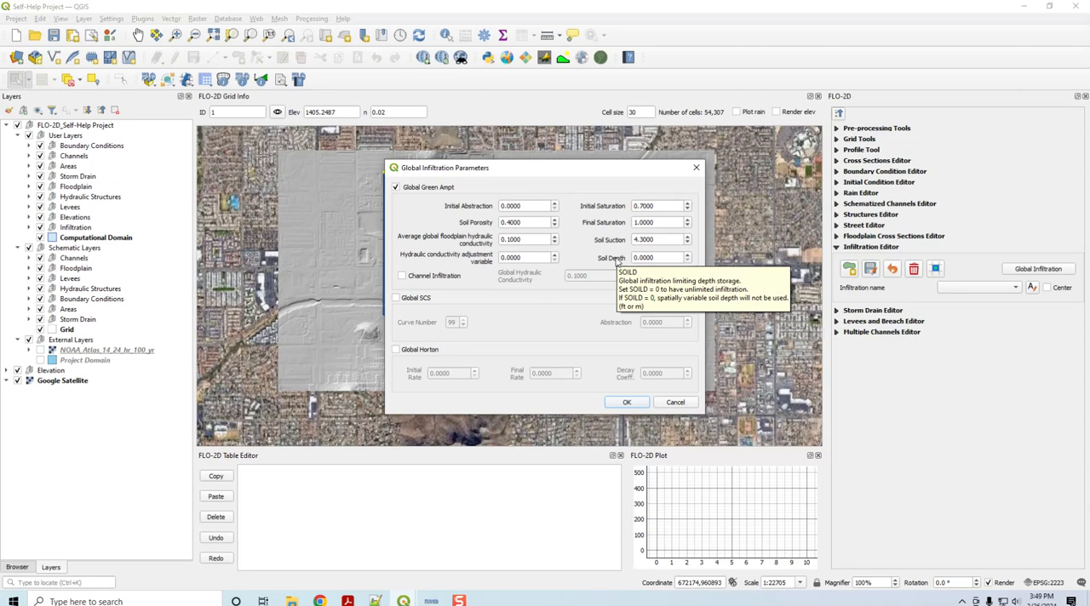
left_click_drag(670, 258, 628, 262)
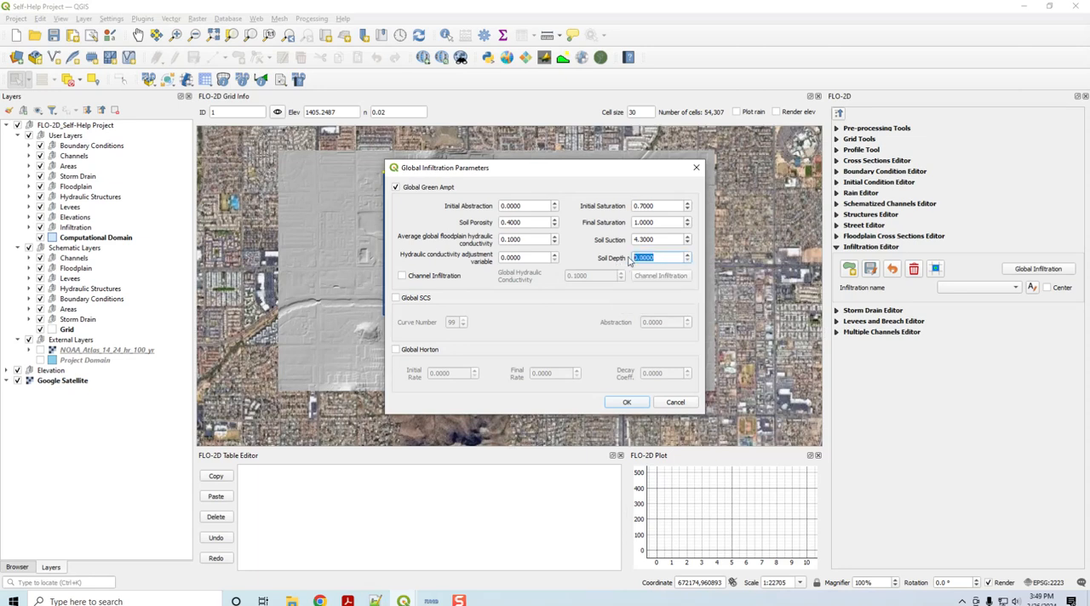
type("1")
left_click(603, 260)
left_click(625, 403)
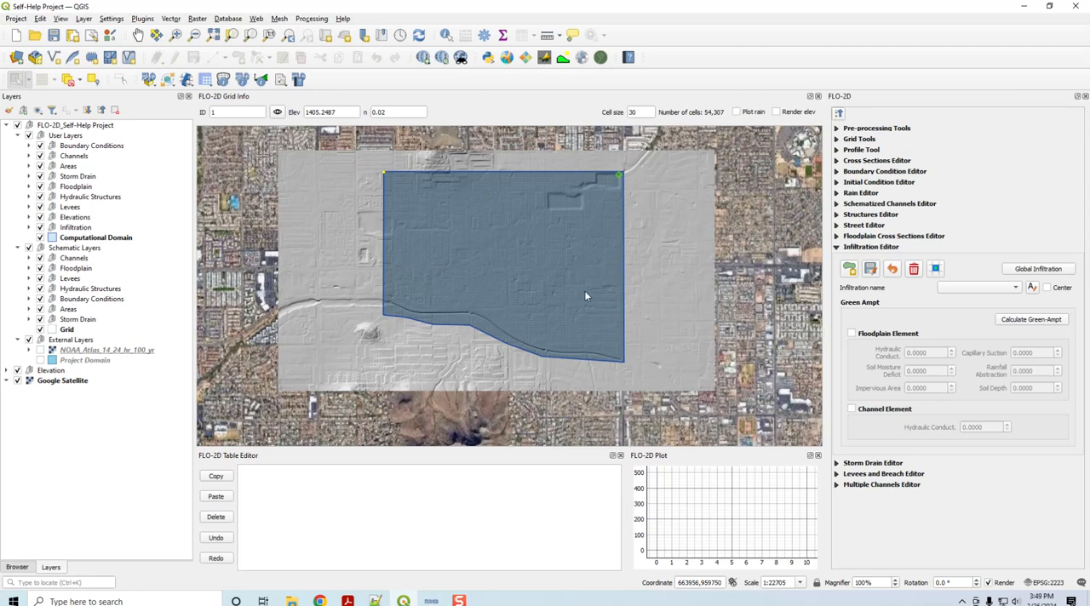
Step: Switch to File Explorer and browse to the Hydrology folder of QGIS Lesson 1 within Self-Help Tutorials
left_click(291, 601)
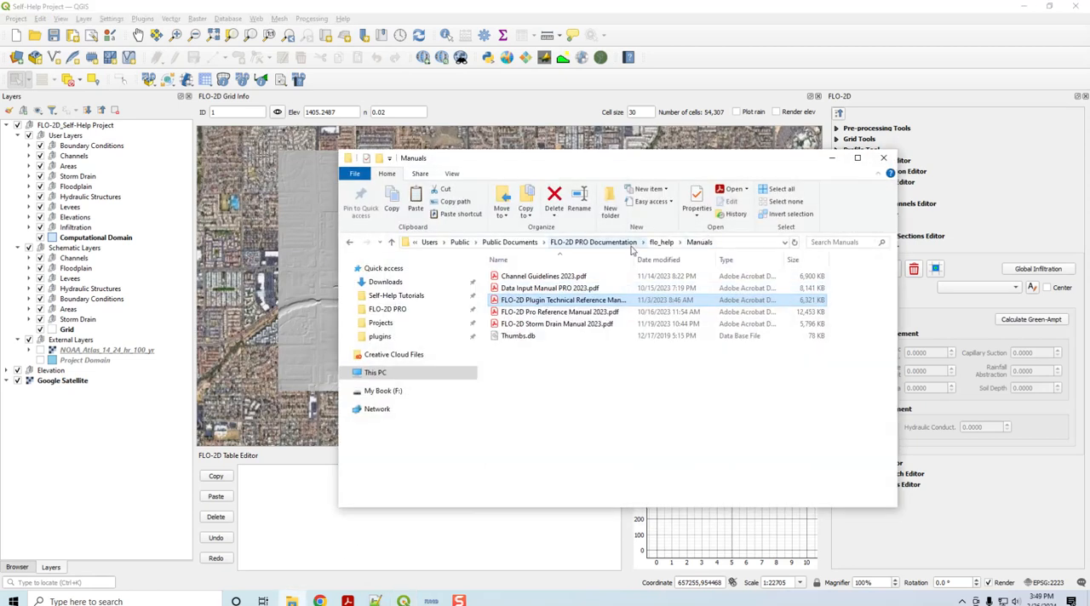
left_click(396, 295)
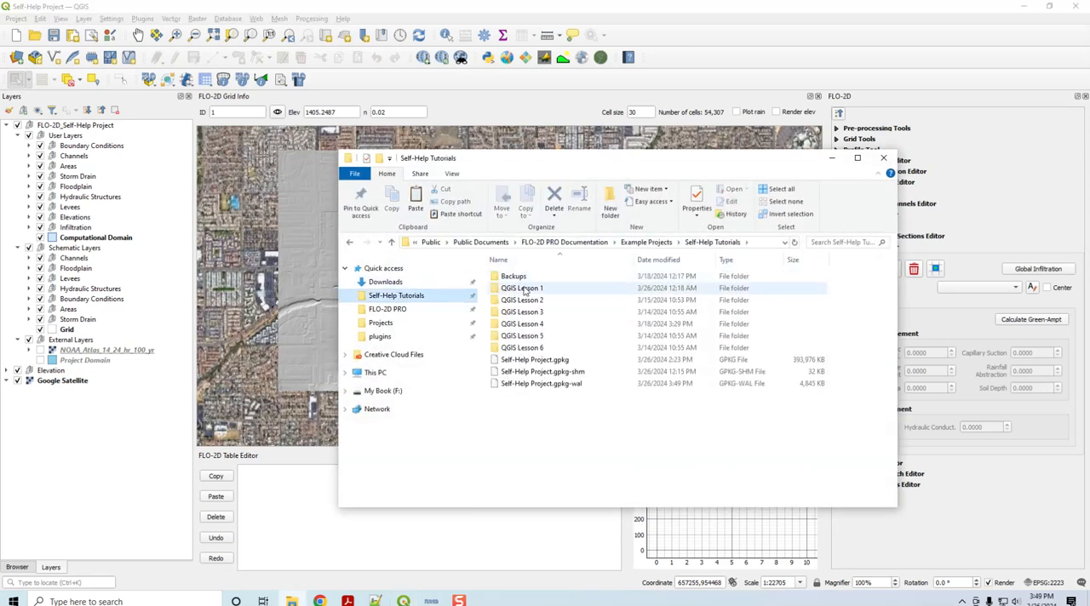
double_click(524, 290)
double_click(525, 289)
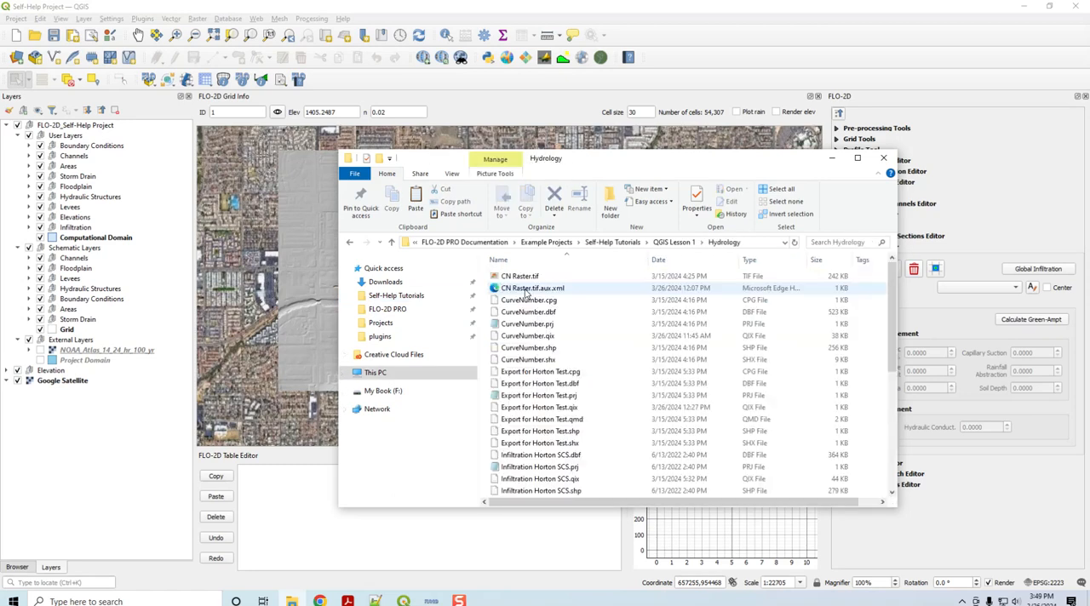
scroll(586, 334, "down", 5)
left_click(587, 347)
left_click_drag(709, 164, 777, 82)
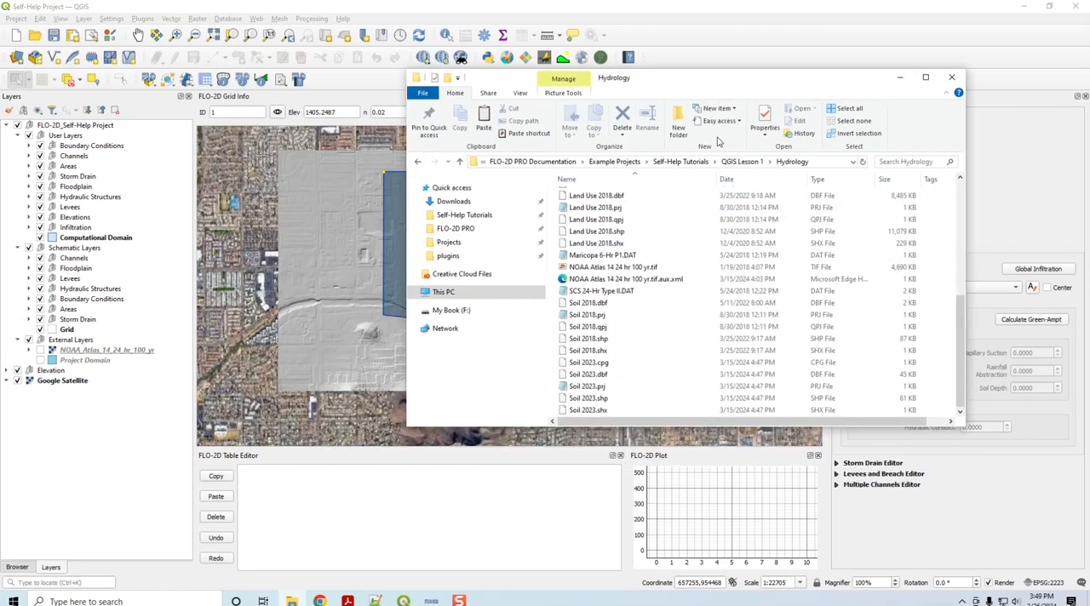
Step: Add Land Use 2018.shp, Soil 2018.shp and Soil 2023.shp to the External Layers group in QGIS, with Land Use 2018 on top
left_click(72, 341)
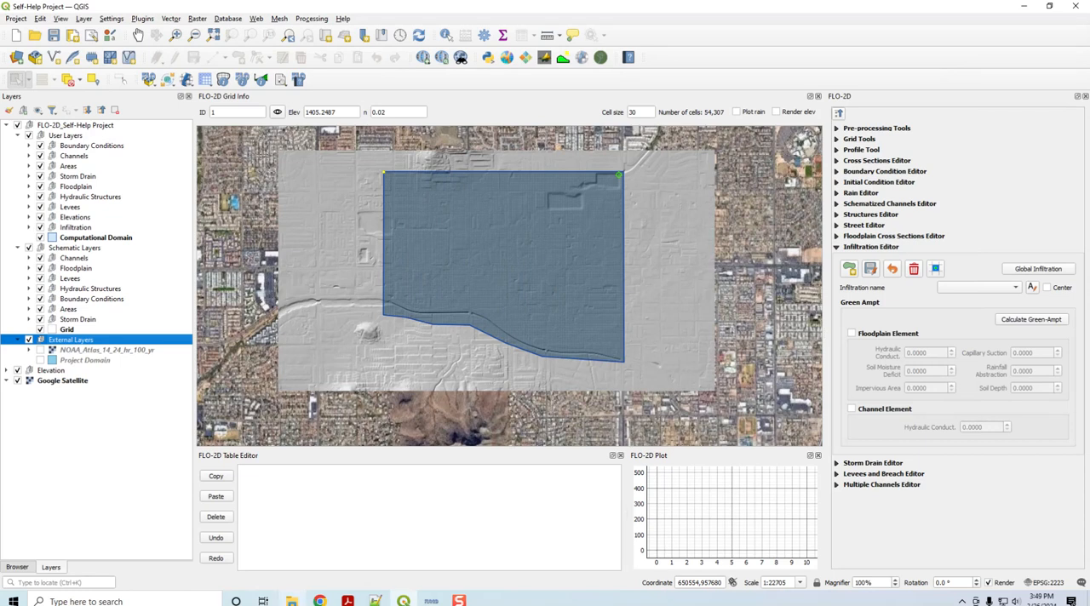
left_click(291, 599)
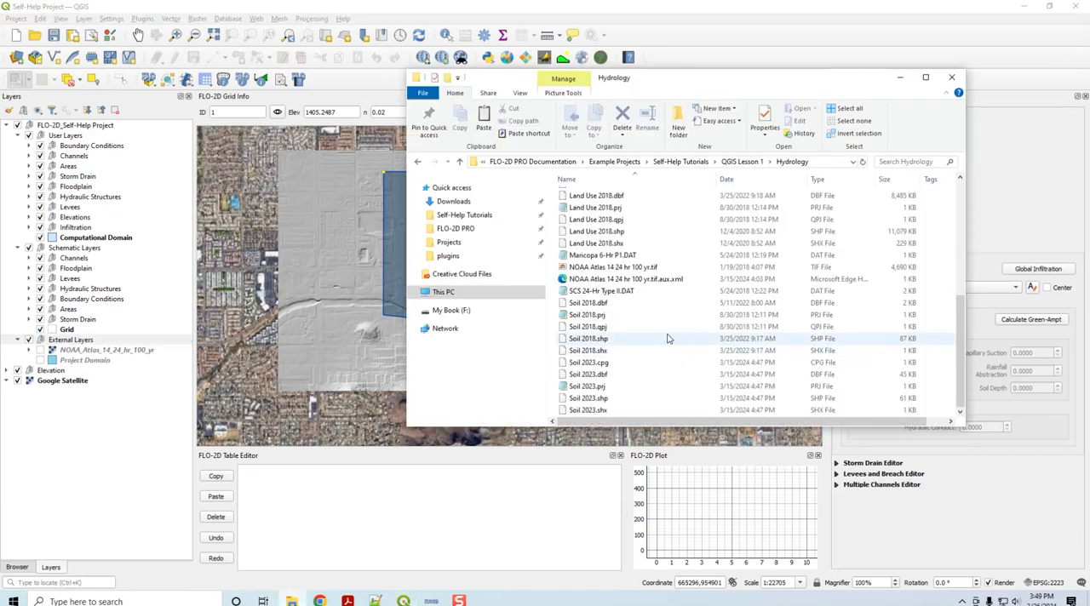
left_click(609, 235)
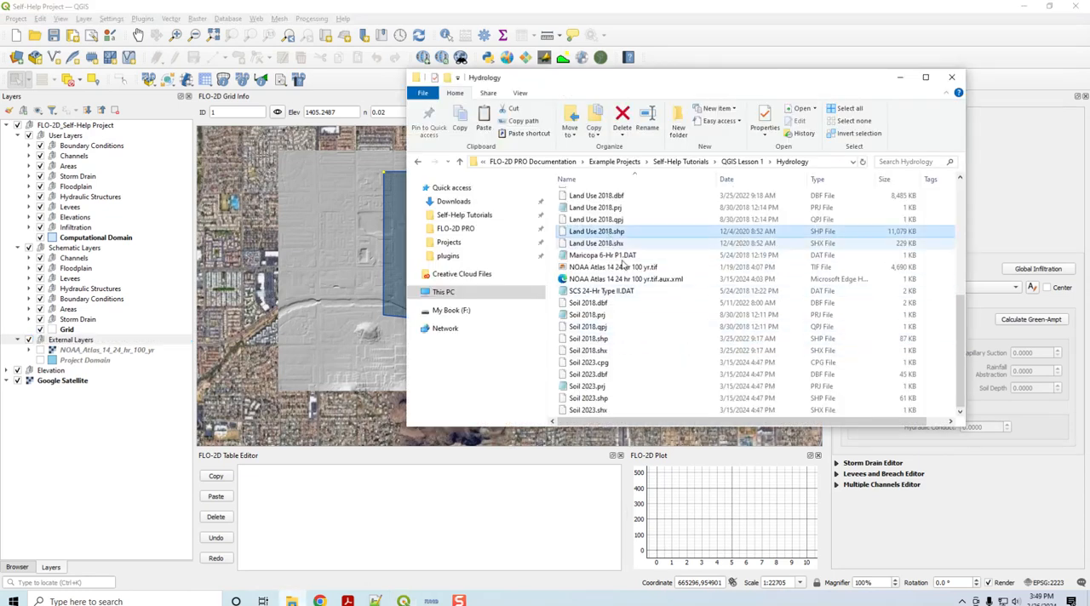
left_click(609, 340, "ctrl")
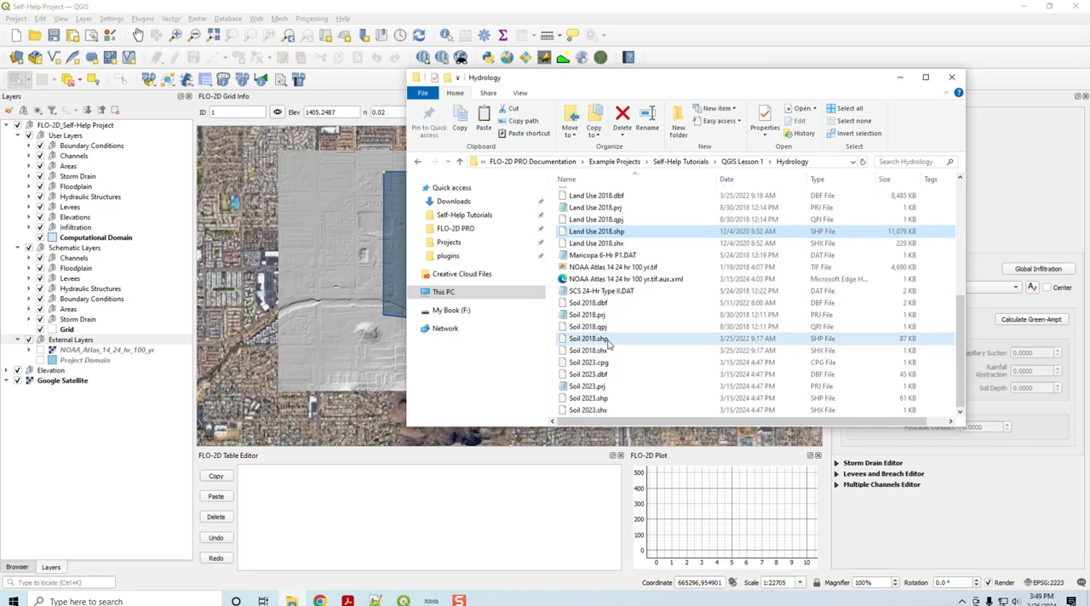
left_click(610, 399, "ctrl")
left_click_drag(596, 400, 341, 390)
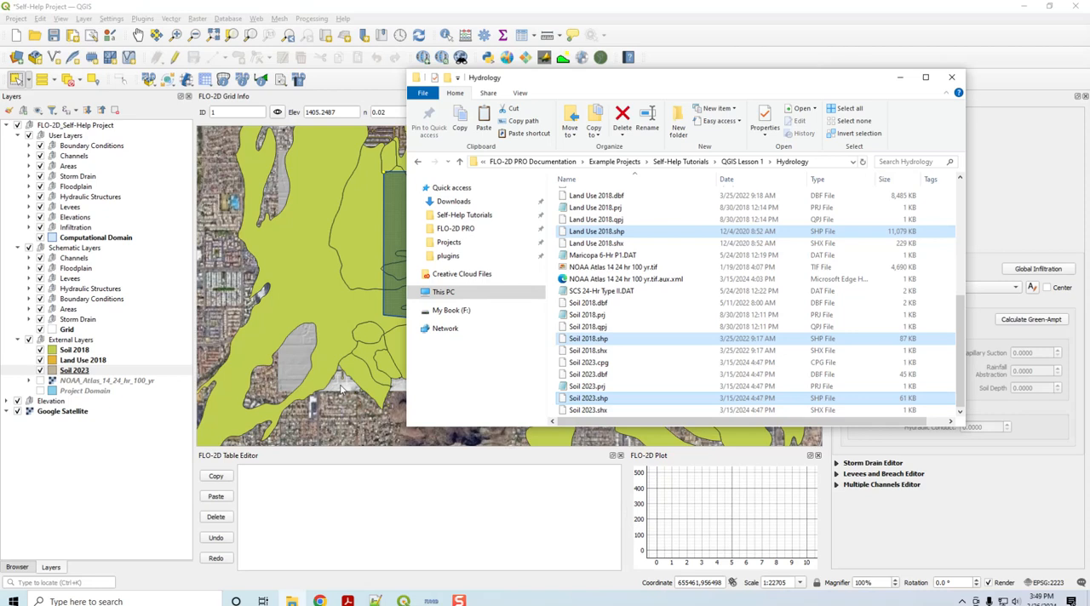
left_click(900, 81)
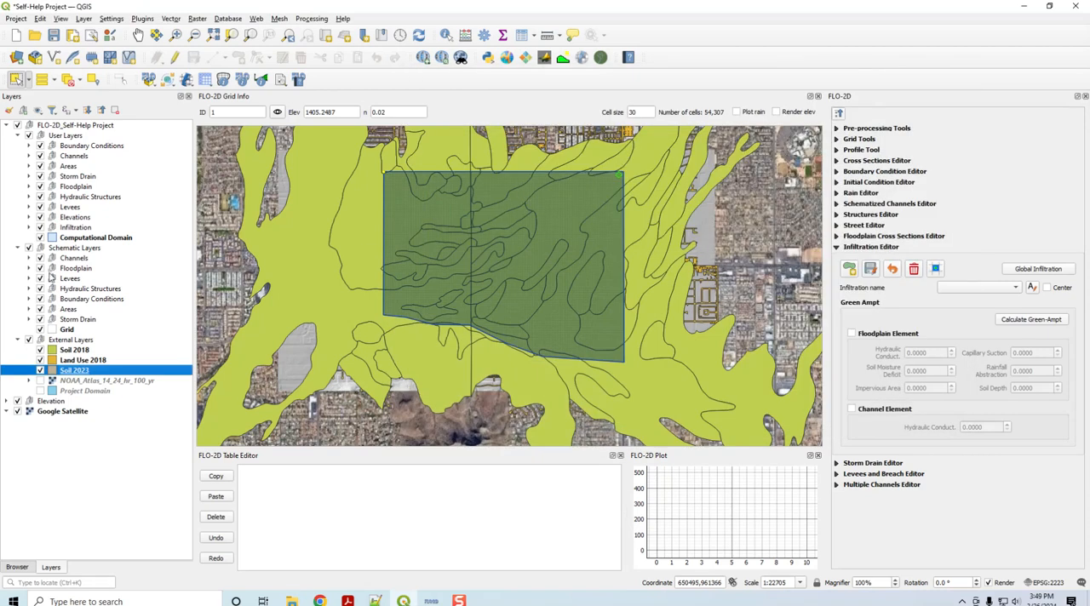
left_click_drag(73, 361, 78, 351)
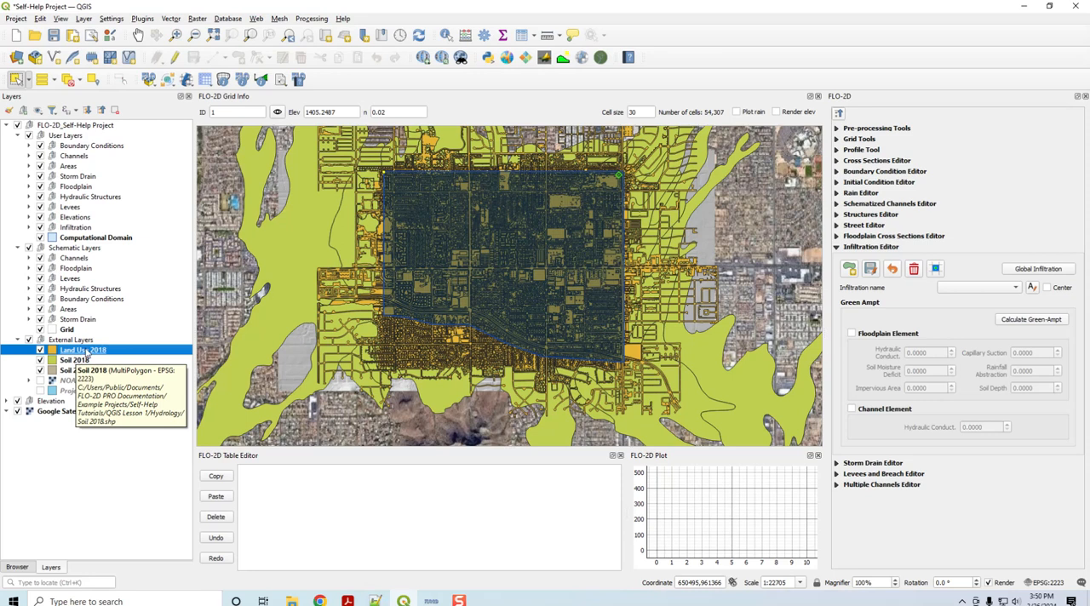
Step: Examine the Land Use 2018 attribute table, sorting its features by IA and RTIMP to review their range of values
right_click(87, 351)
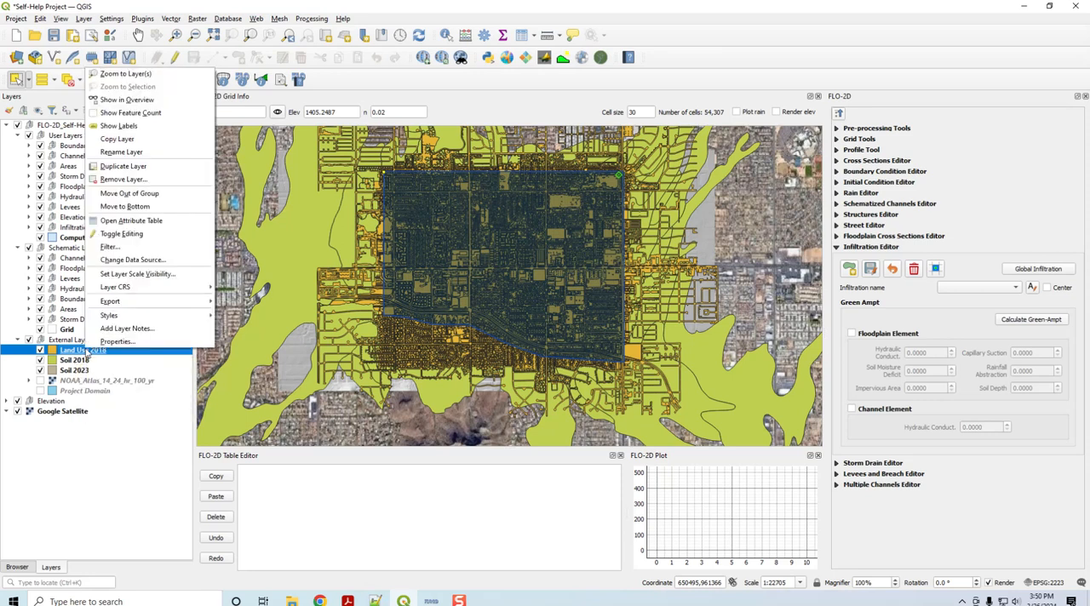
left_click(129, 221)
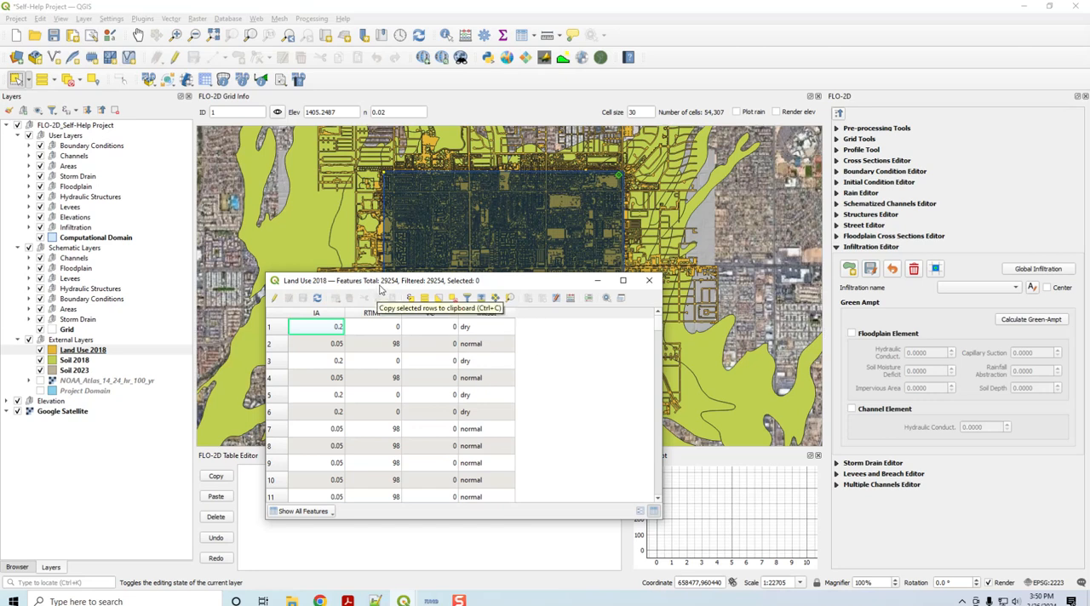
left_click_drag(383, 281, 528, 231)
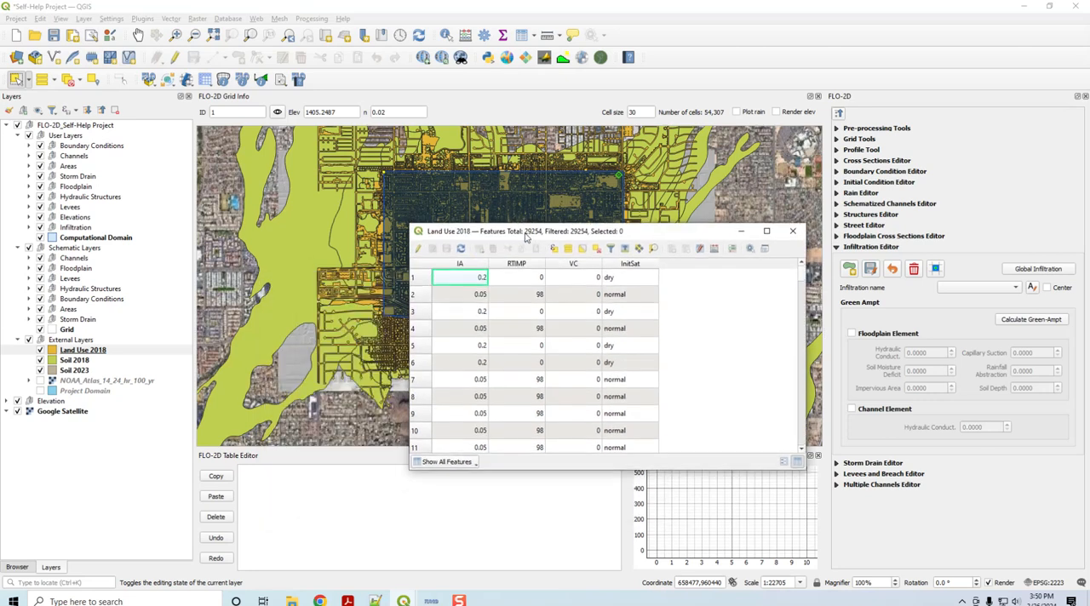
left_click(443, 264)
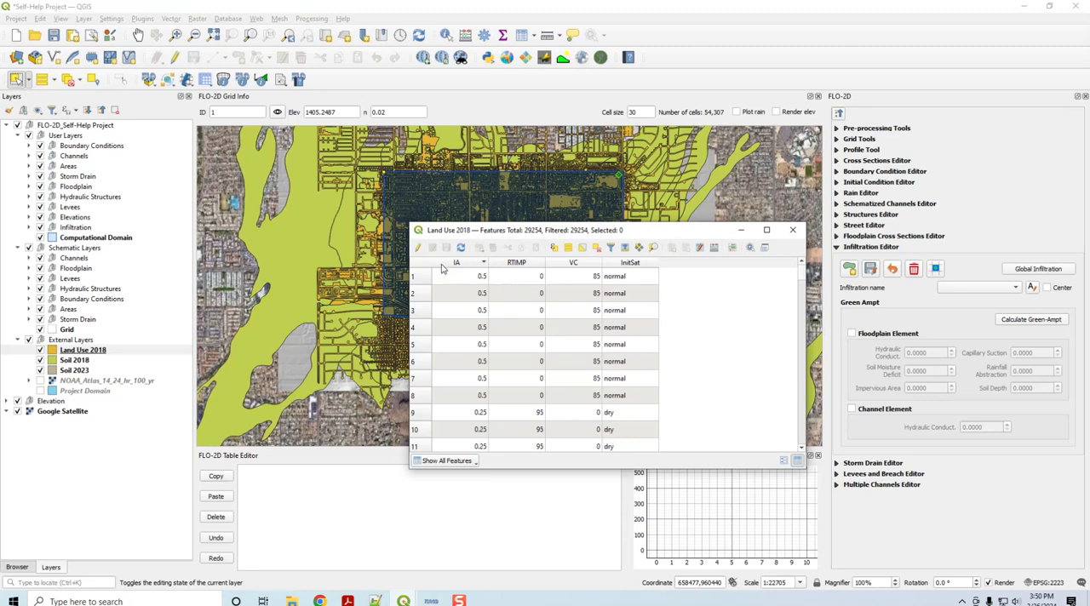
left_click(512, 264)
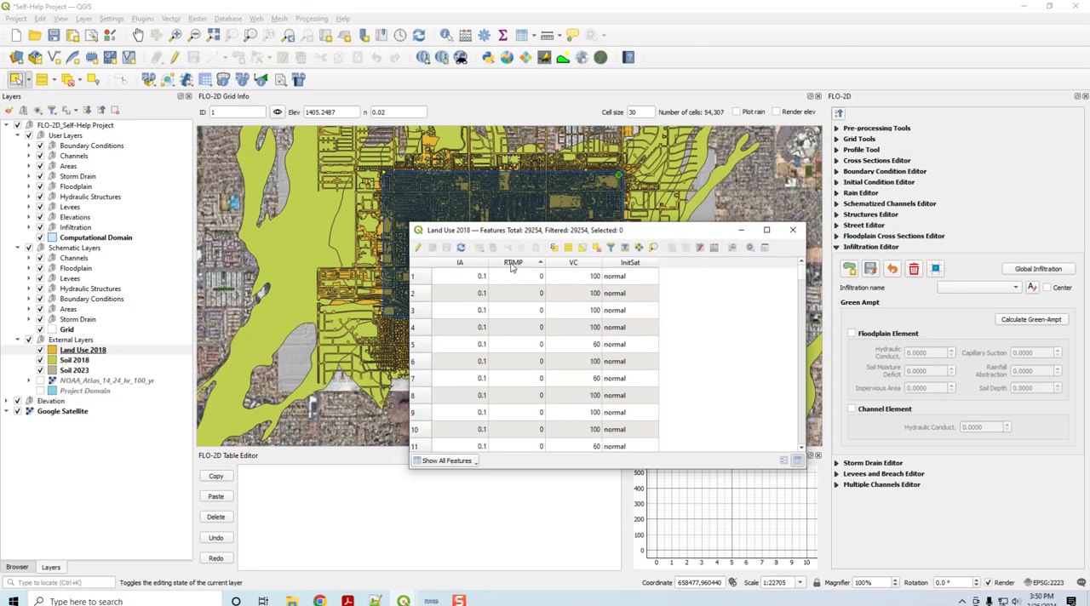
left_click(503, 265)
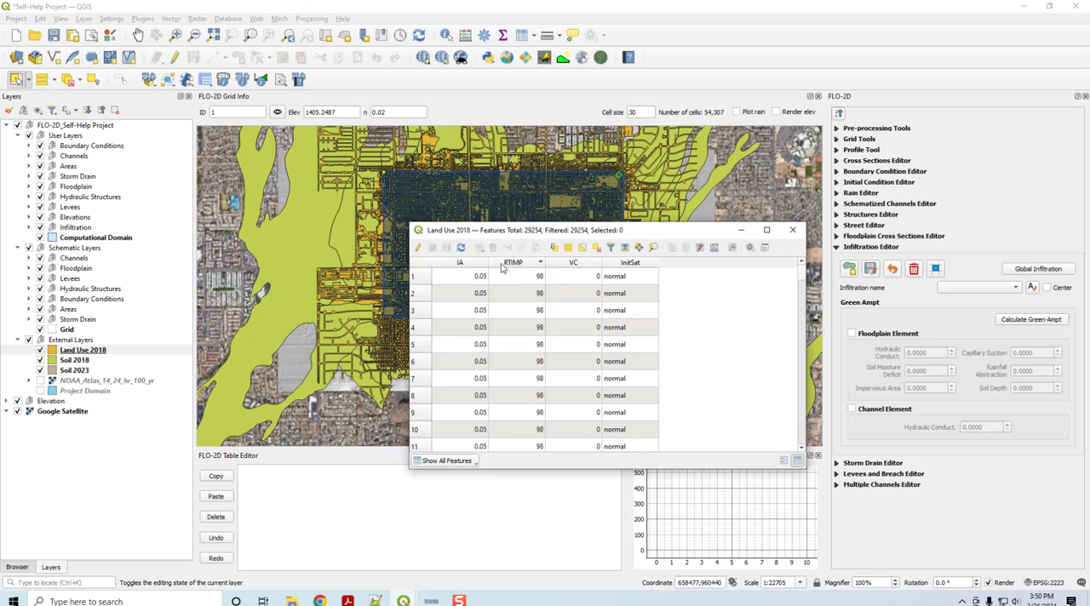
left_click(503, 265)
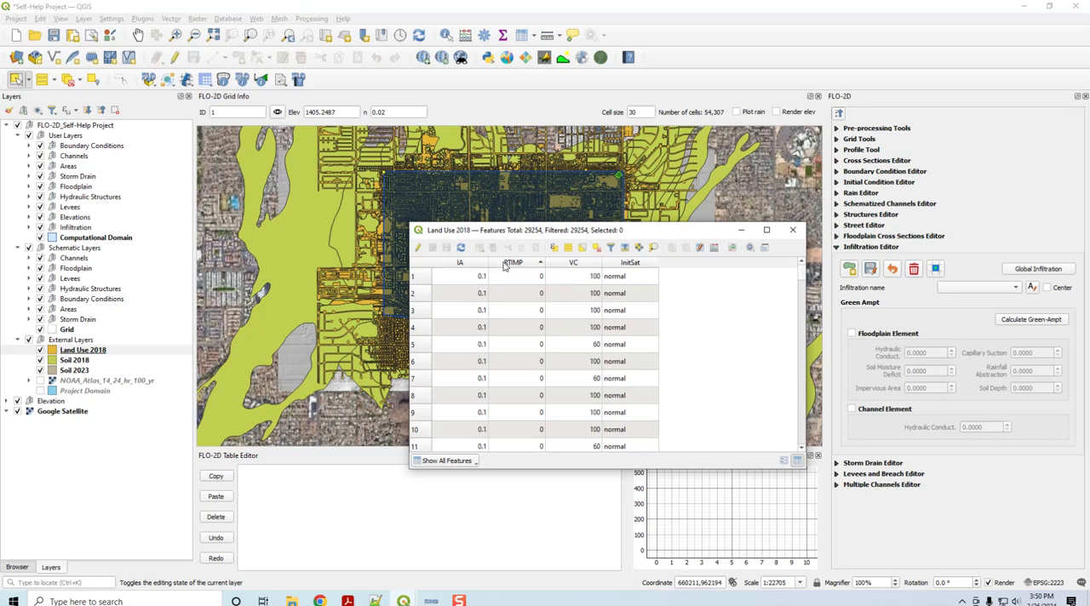
left_click(520, 268)
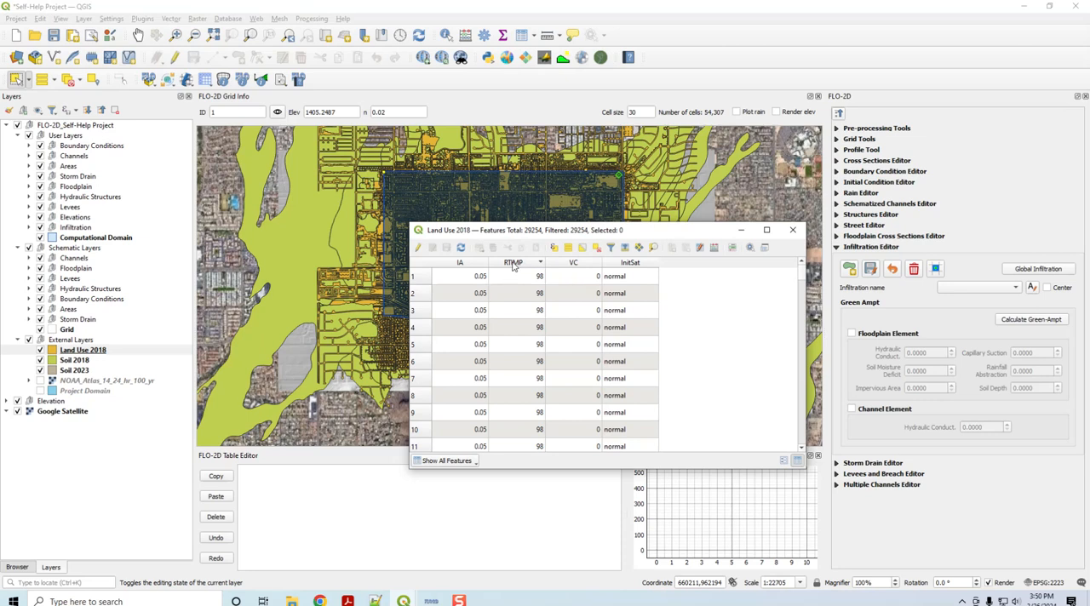
Step: Sort the Land Use 2018 attributes by VC and InitSat to review those fields, and close the table
left_click(571, 267)
left_click(569, 264)
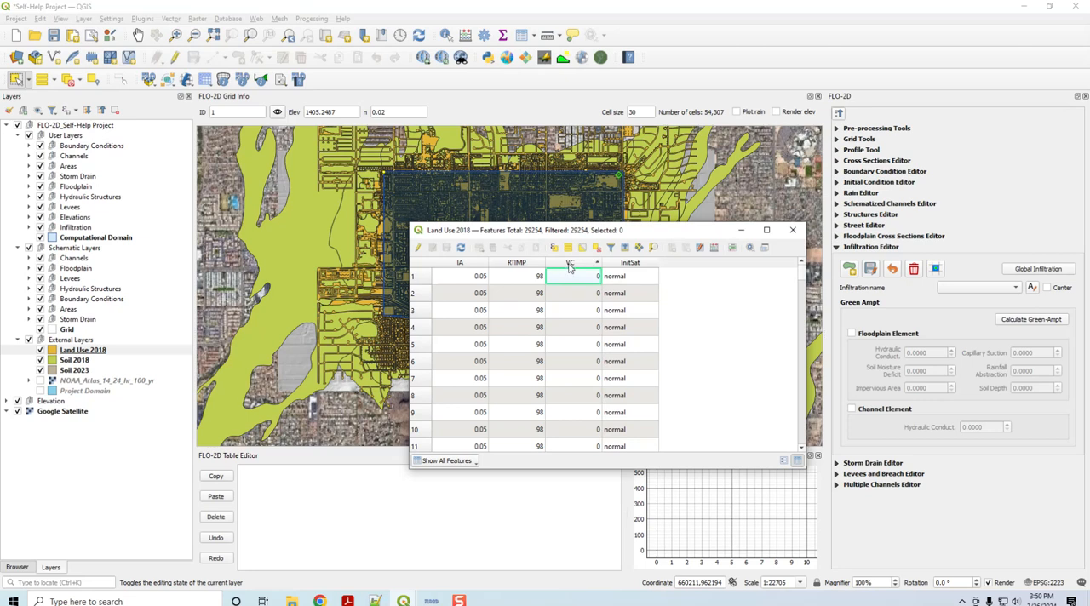
left_click(570, 265)
left_click(570, 265)
left_click(637, 265)
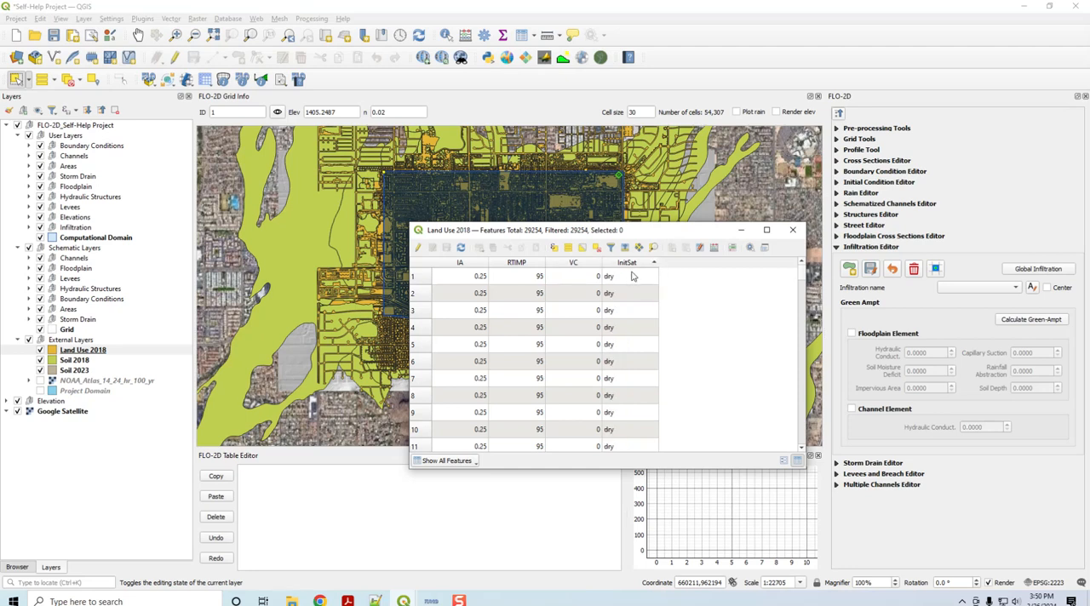
left_click(640, 269)
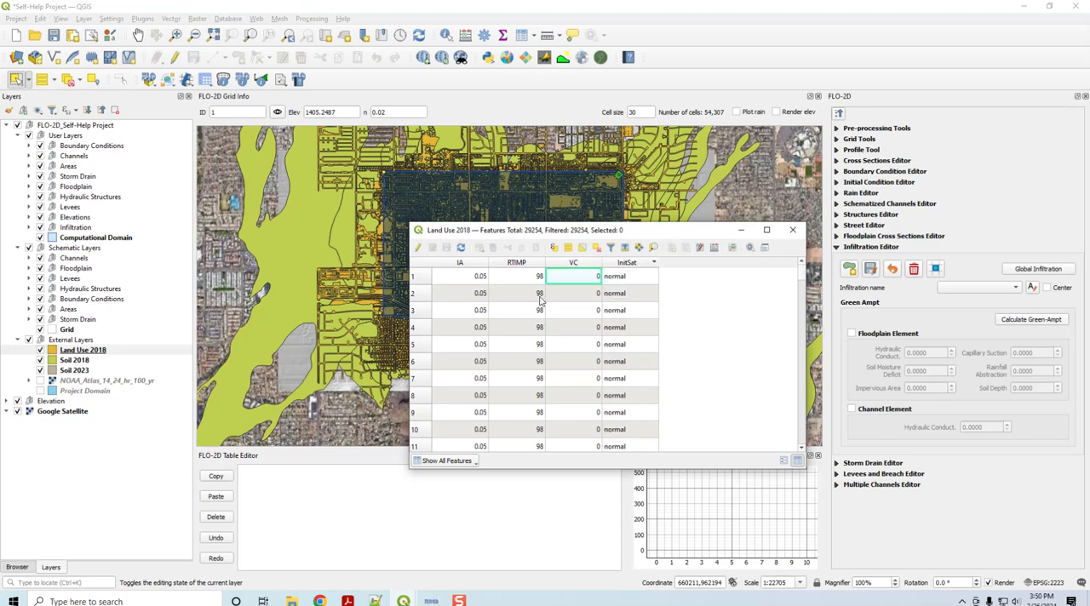
left_click(792, 231)
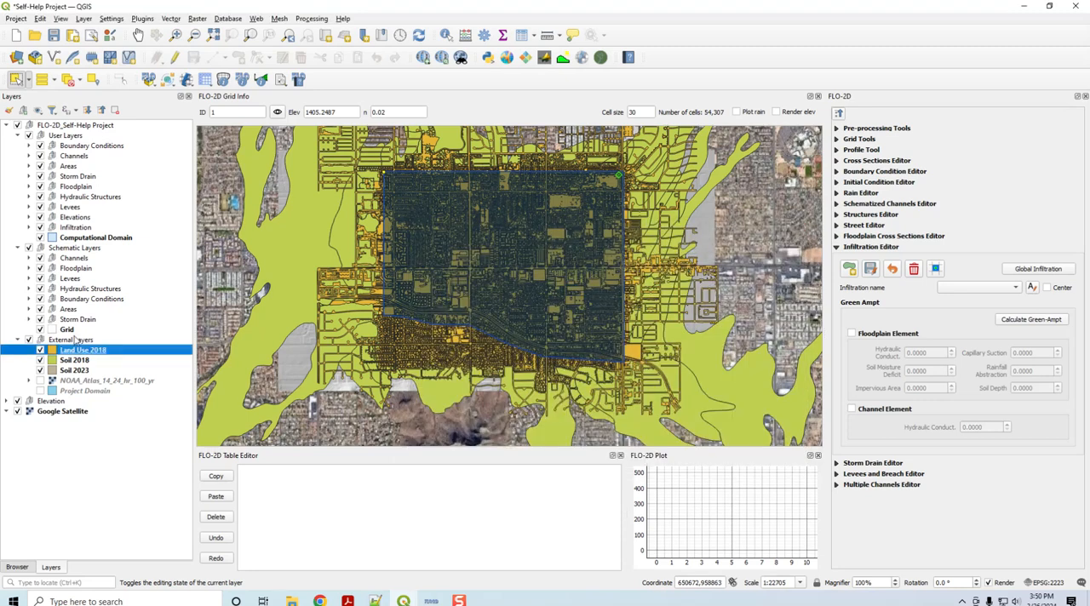
Step: Review the ROCKOUT, XKSAT and SoilDepth fields in the Soil 2018 attribute table and close it
left_click(76, 361)
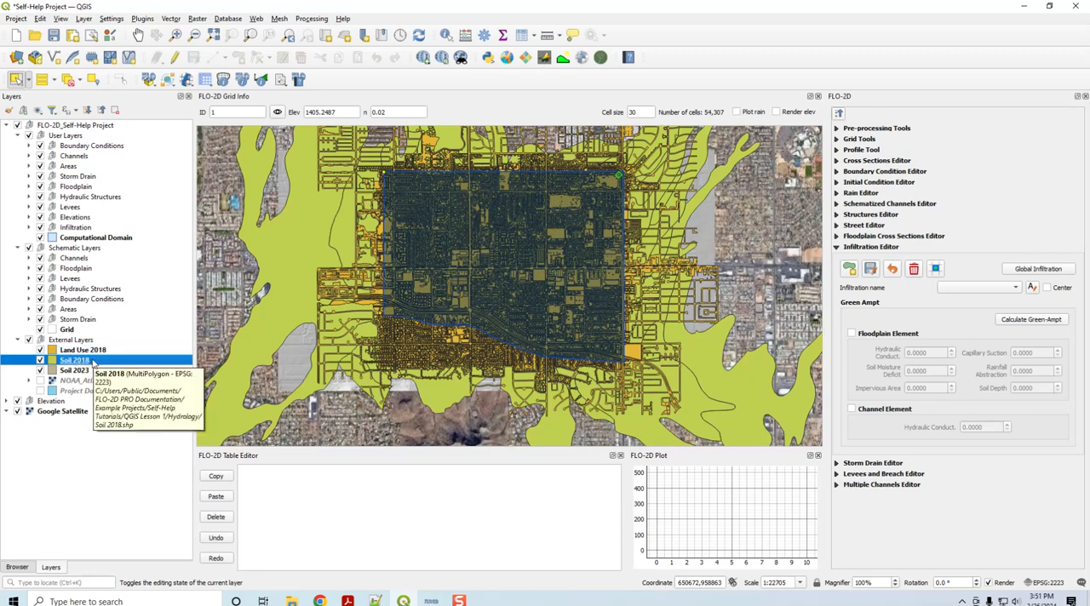
right_click(94, 363)
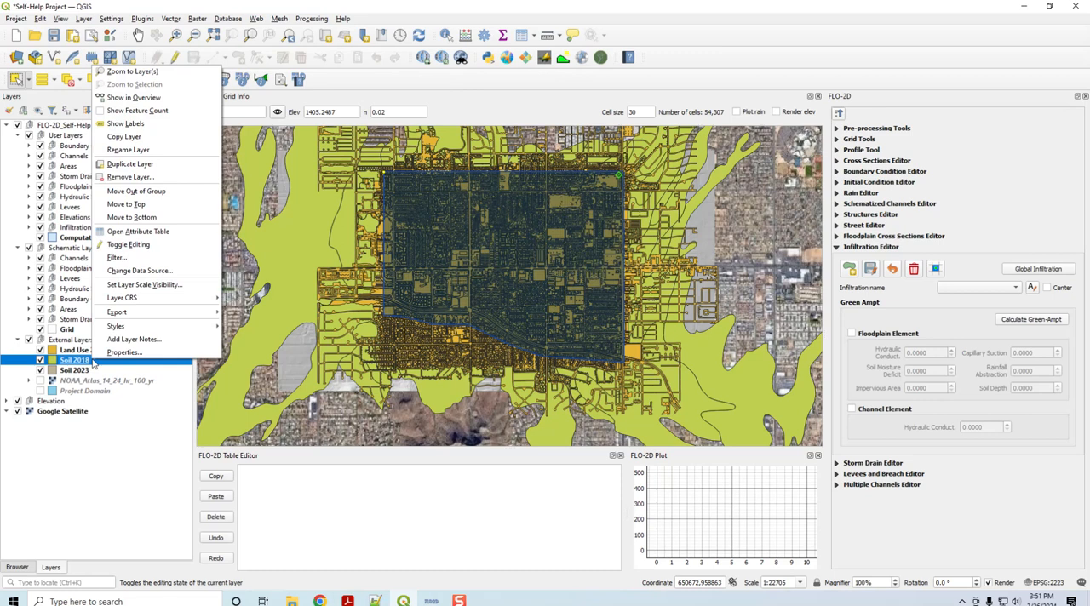
left_click(141, 233)
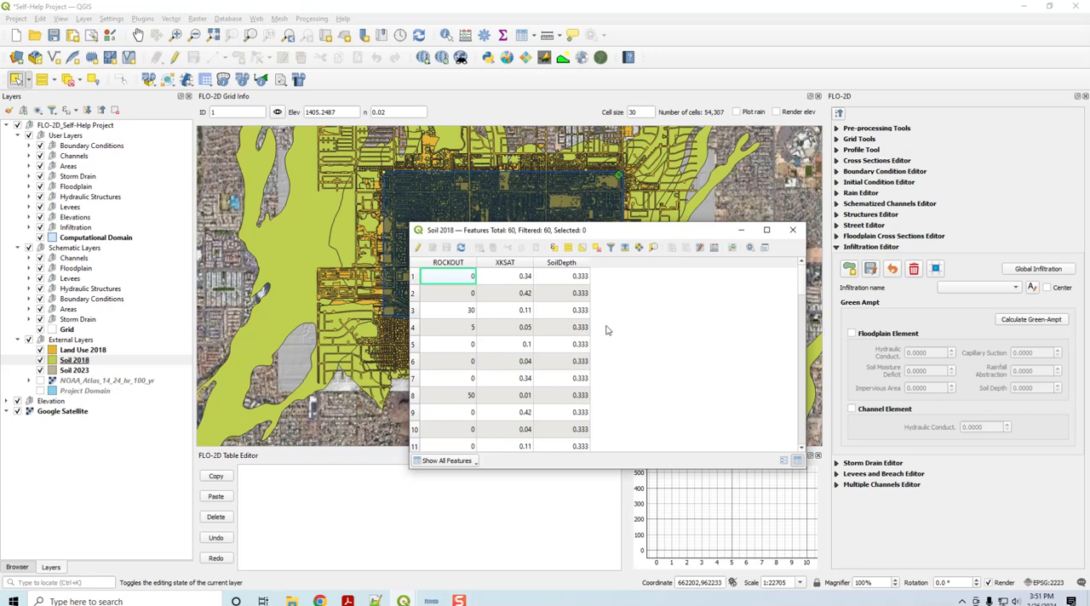
left_click(792, 230)
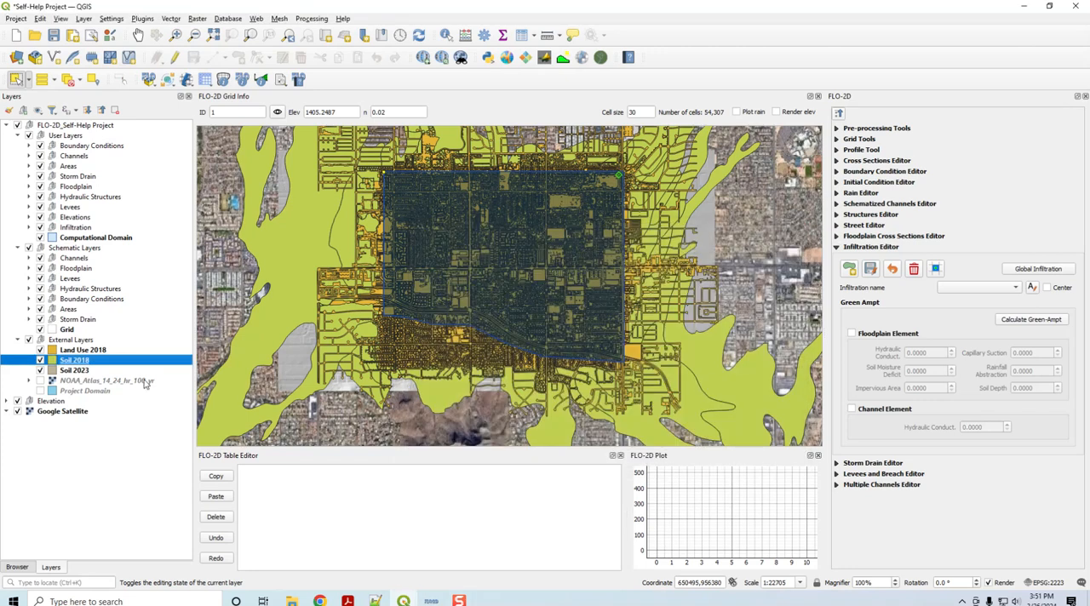
Step: Review the hydc, rtimpf, soil_depth, psif and dtheta fields in the Soil 2023 attribute table and close it
right_click(80, 371)
left_click(129, 248)
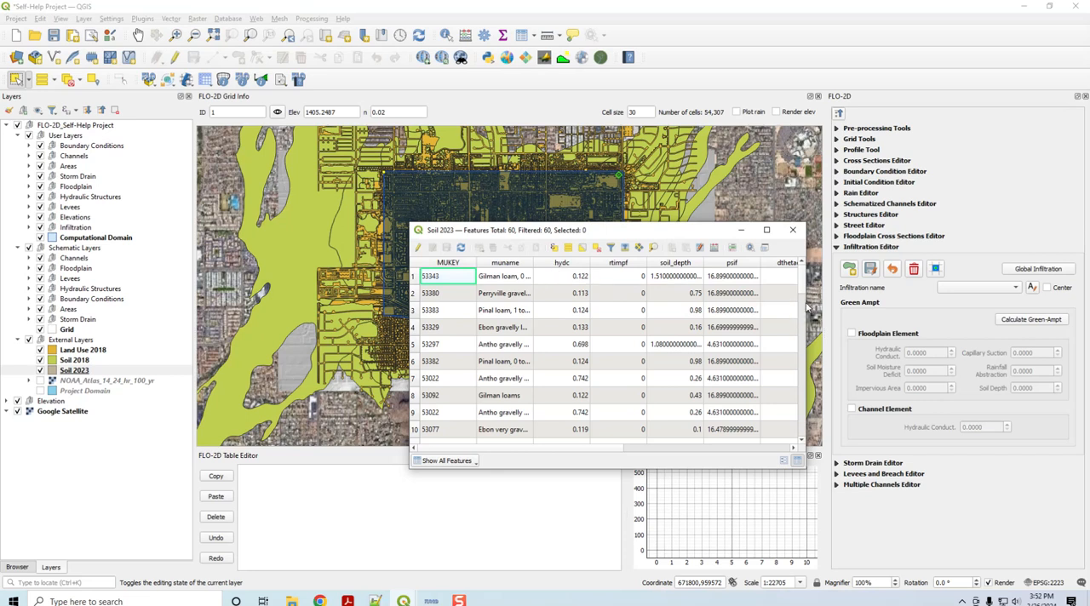
left_click_drag(615, 451, 688, 448)
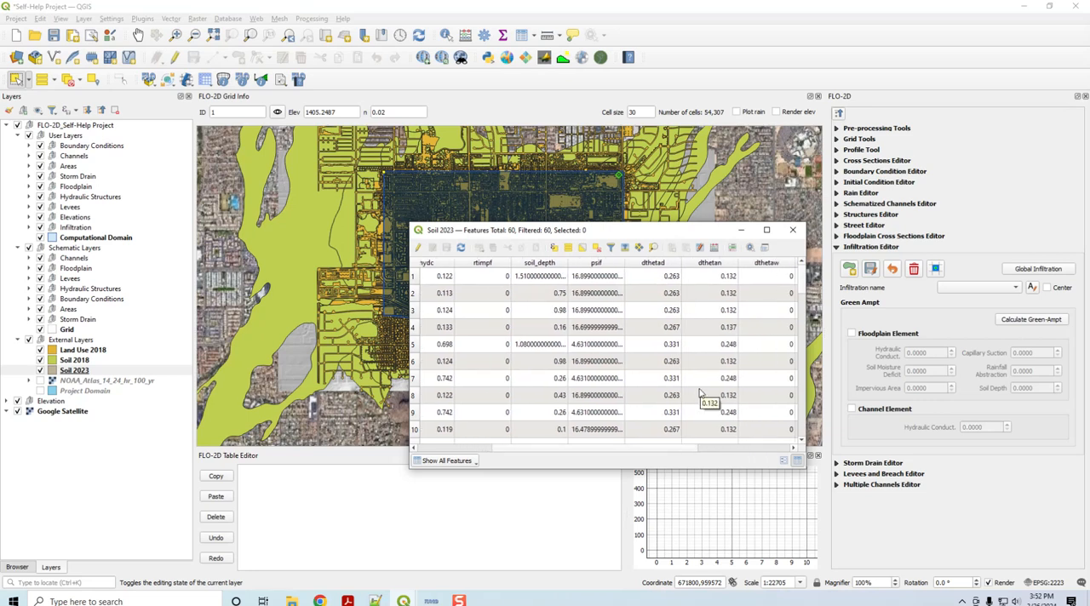
left_click_drag(660, 453, 560, 457)
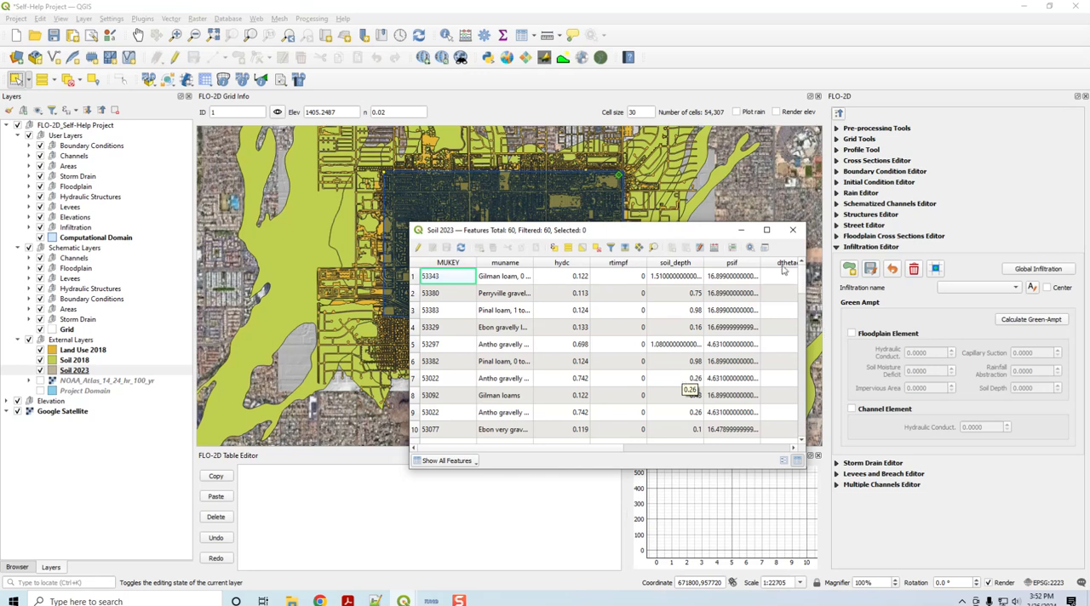
left_click_drag(688, 235, 661, 223)
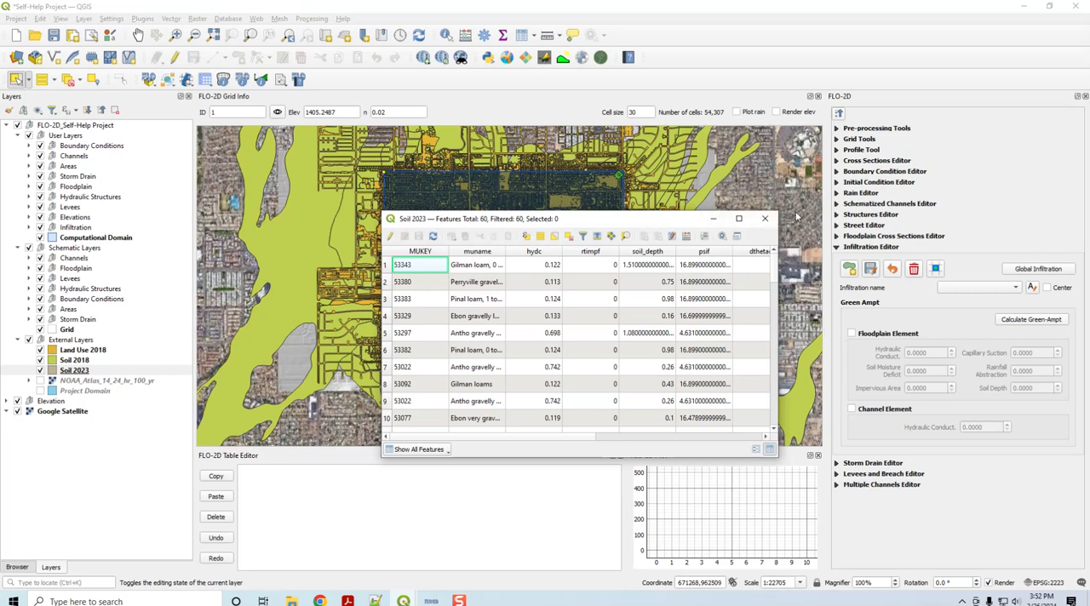
left_click(765, 219)
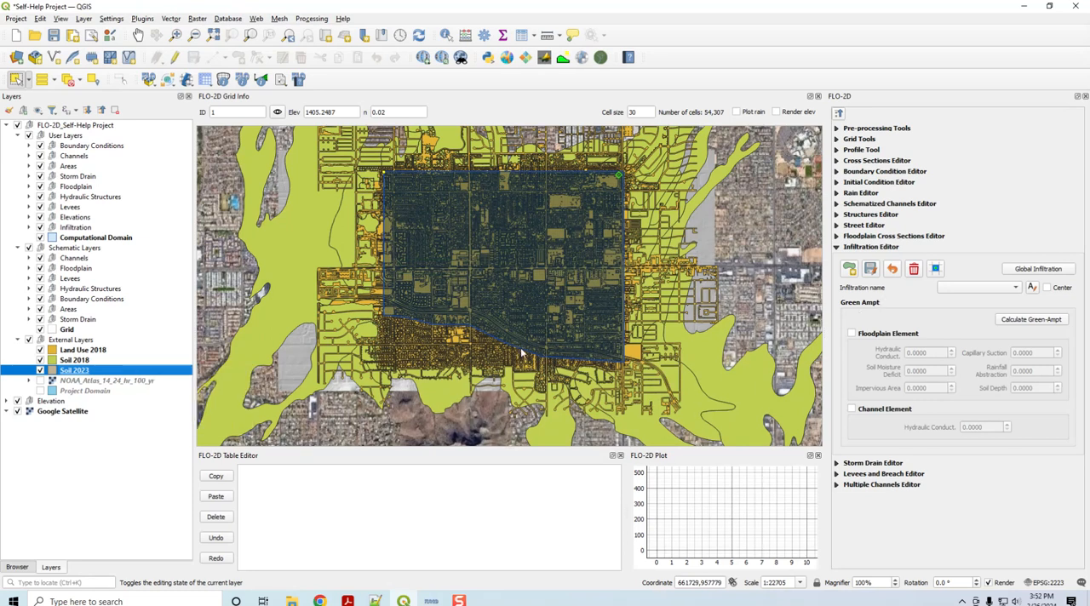
Step: Set up the Green-Ampt calculation without vegetation cover, using Soil 2018 with XKSAT as hydraulic conductivity, ROCKOUT as rock outcrop and SoilDepth as soil depth
left_click(1030, 319)
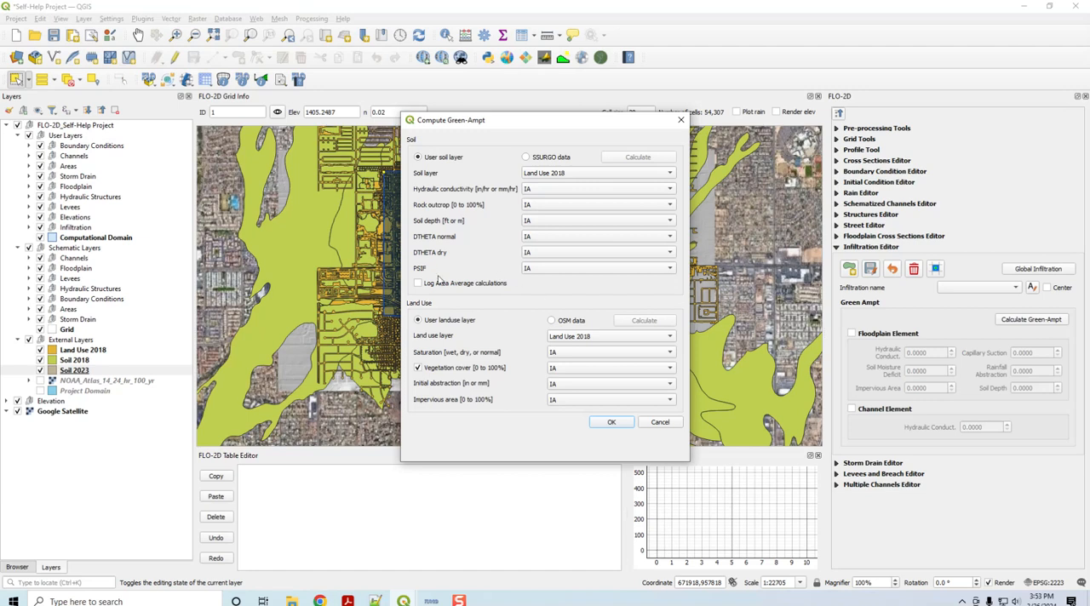
left_click(418, 369)
left_click(557, 173)
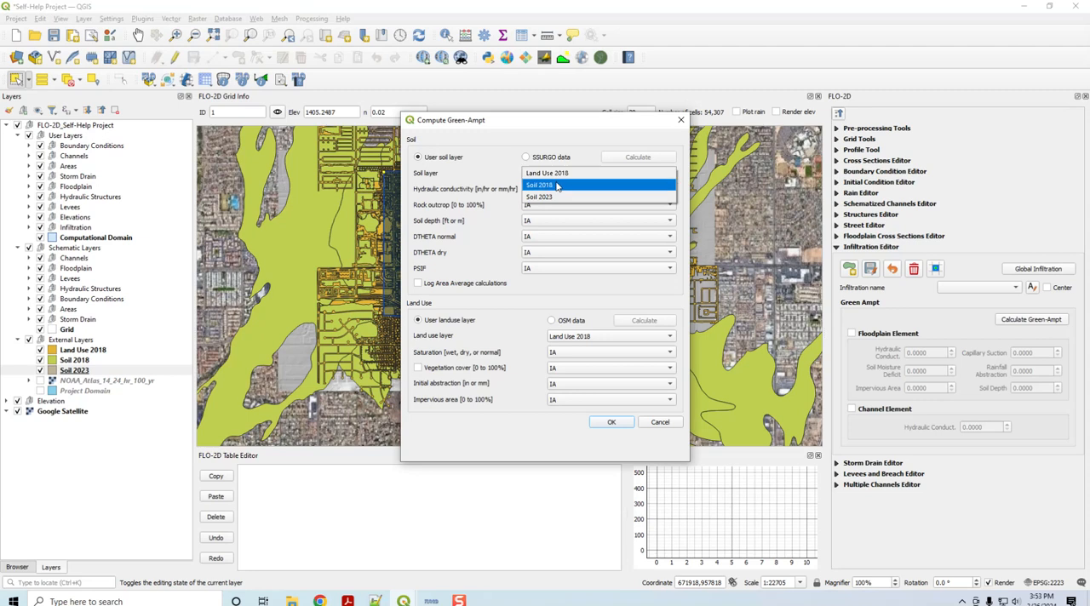
left_click(557, 186)
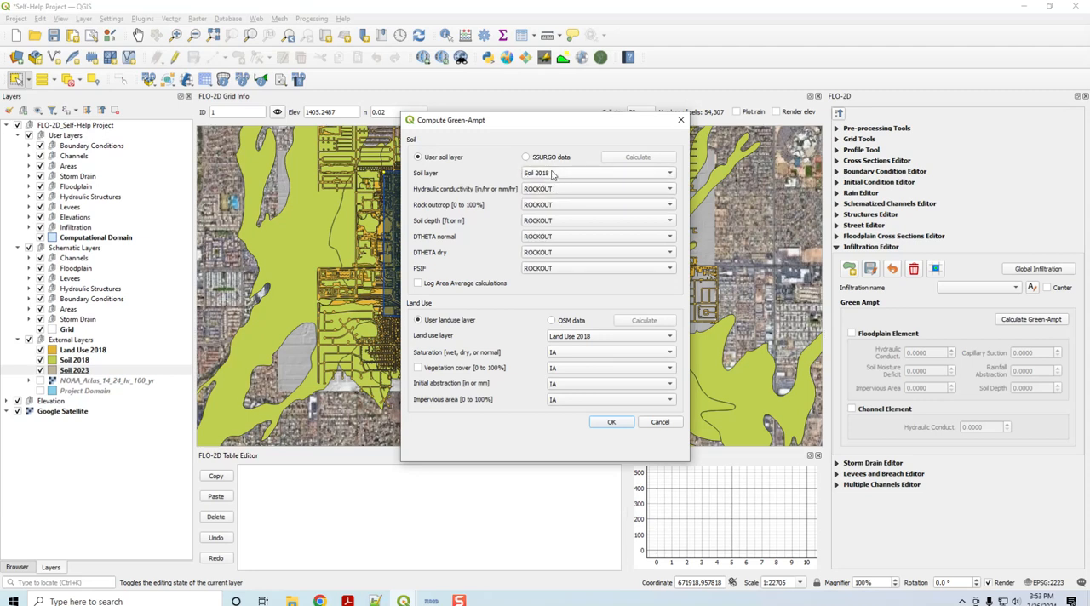
left_click(560, 192)
left_click(557, 206)
left_click(552, 206)
left_click(552, 206)
left_click(562, 223)
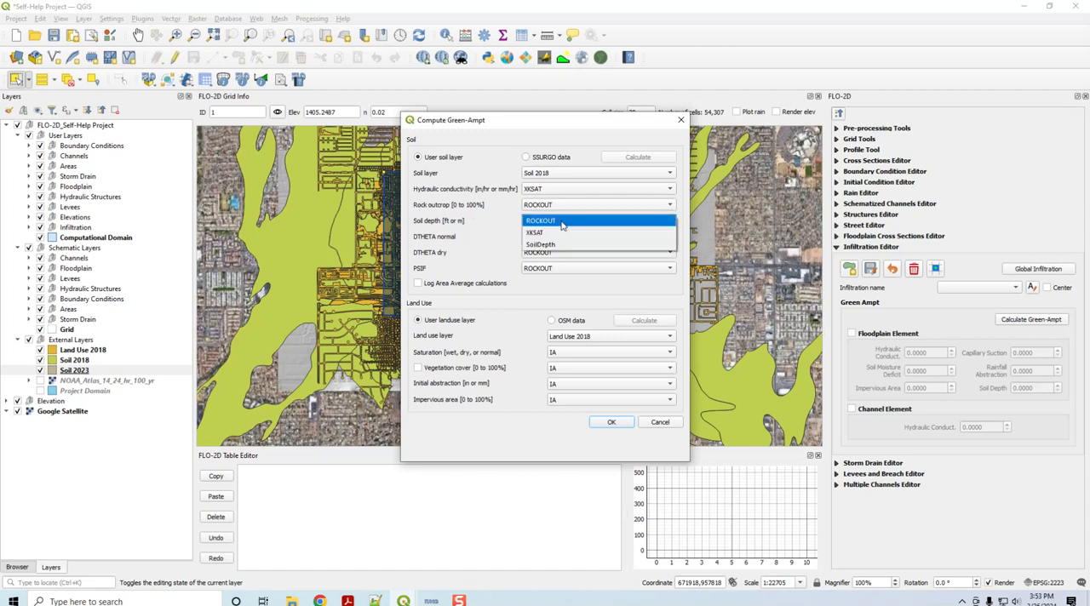
left_click(549, 243)
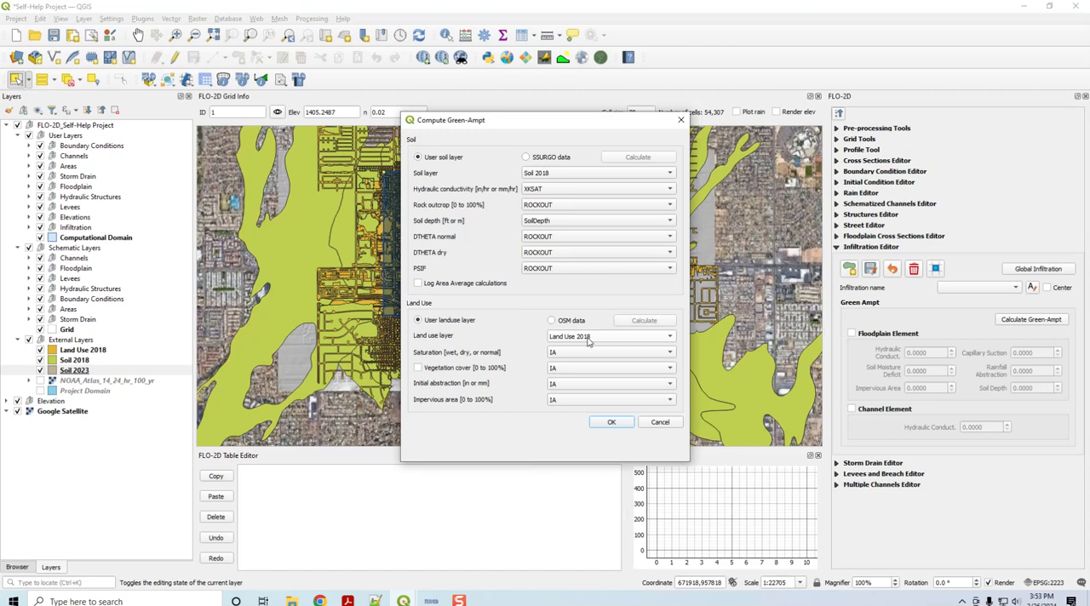
Step: Assign the Land Use 2018 fields InitSat to saturation, IA to initial abstraction and RTIMP to impervious area, and run the Green-Ampt calculation
left_click(569, 354)
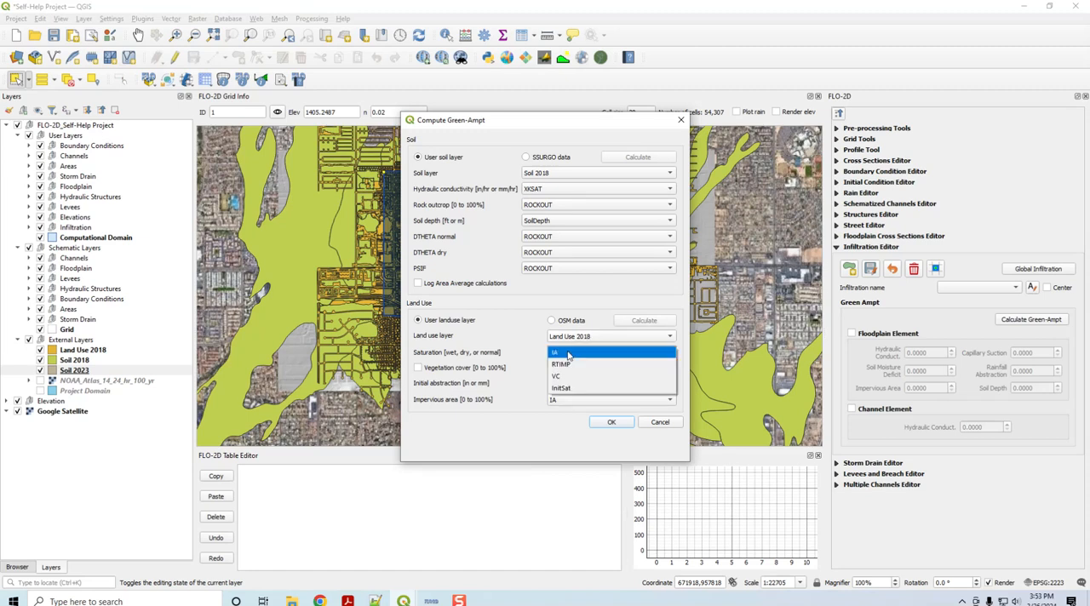
left_click(554, 367)
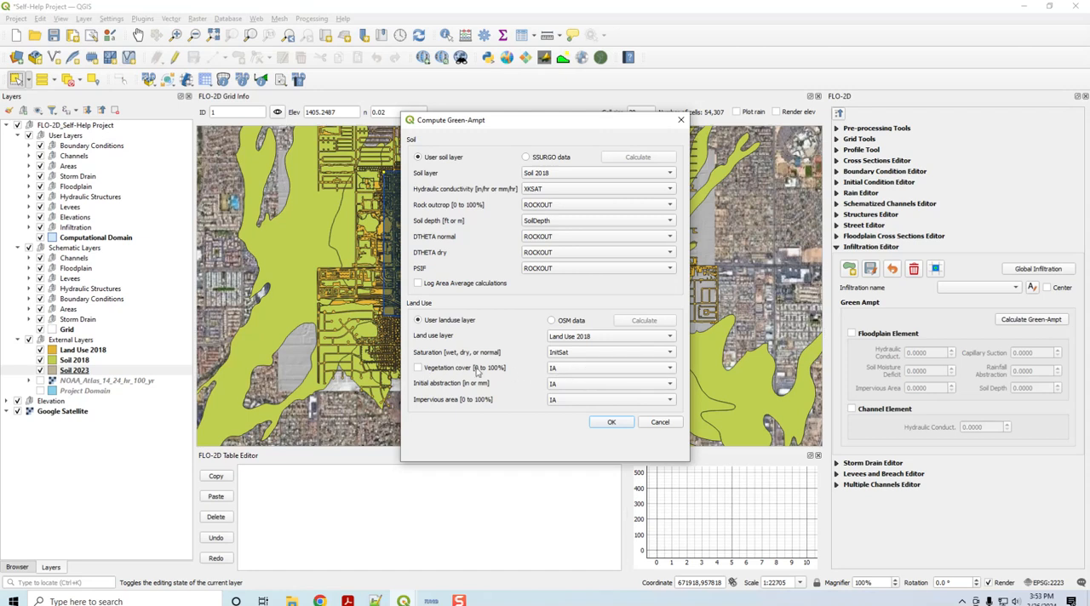
left_click(557, 385)
left_click(558, 385)
left_click(563, 404)
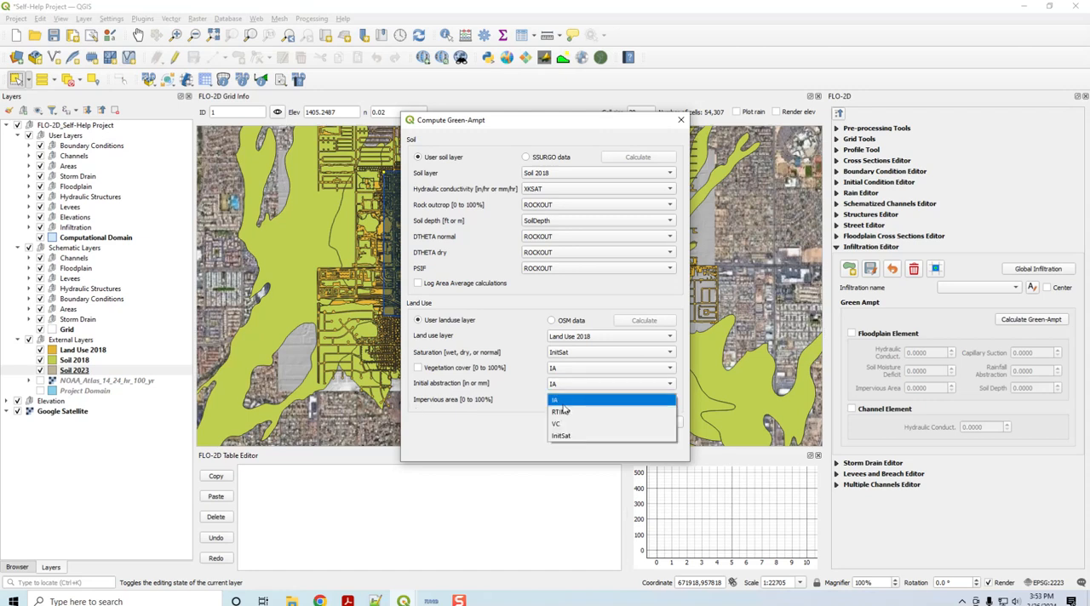
left_click(563, 411)
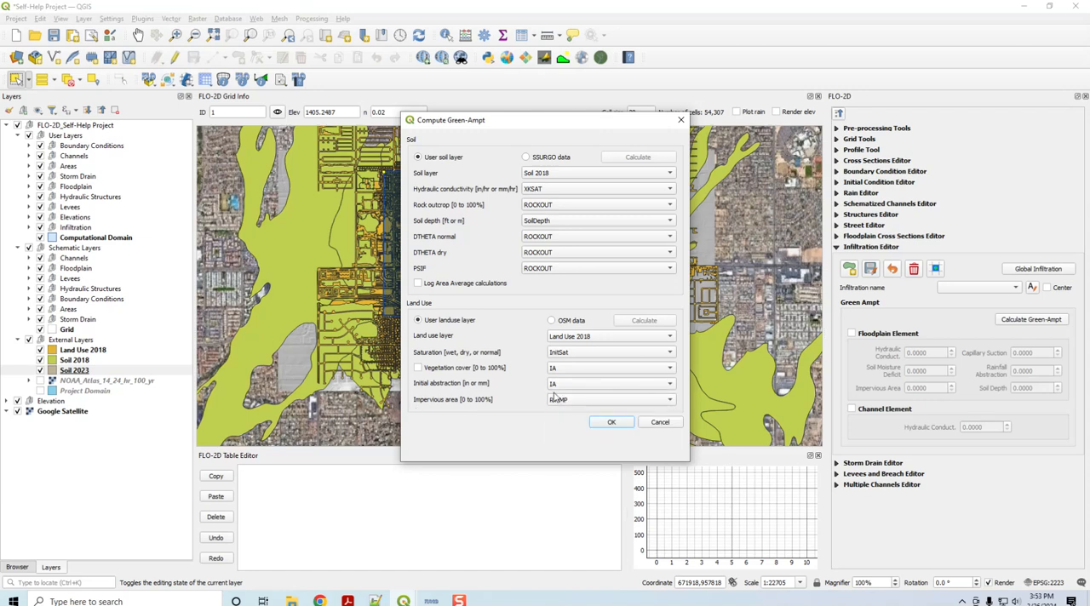
left_click(613, 423)
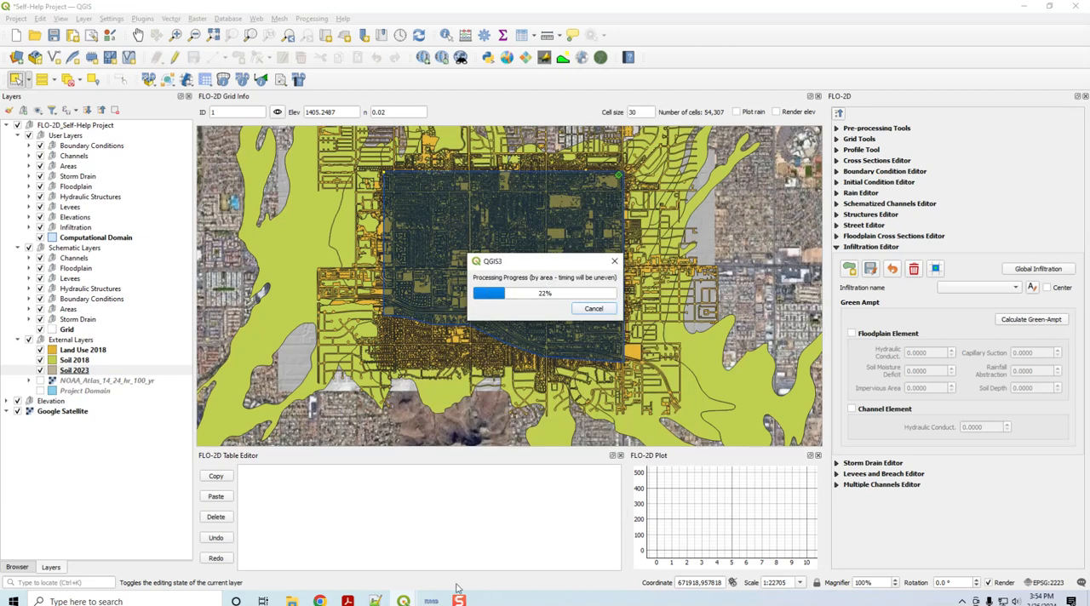
Step: Switch to the FLO-2D Plugin Technical Reference Manual in Acrobat and find the Green and Ampt (FCDMC Method 2018) section through its "green" search
mouse_move(347, 600)
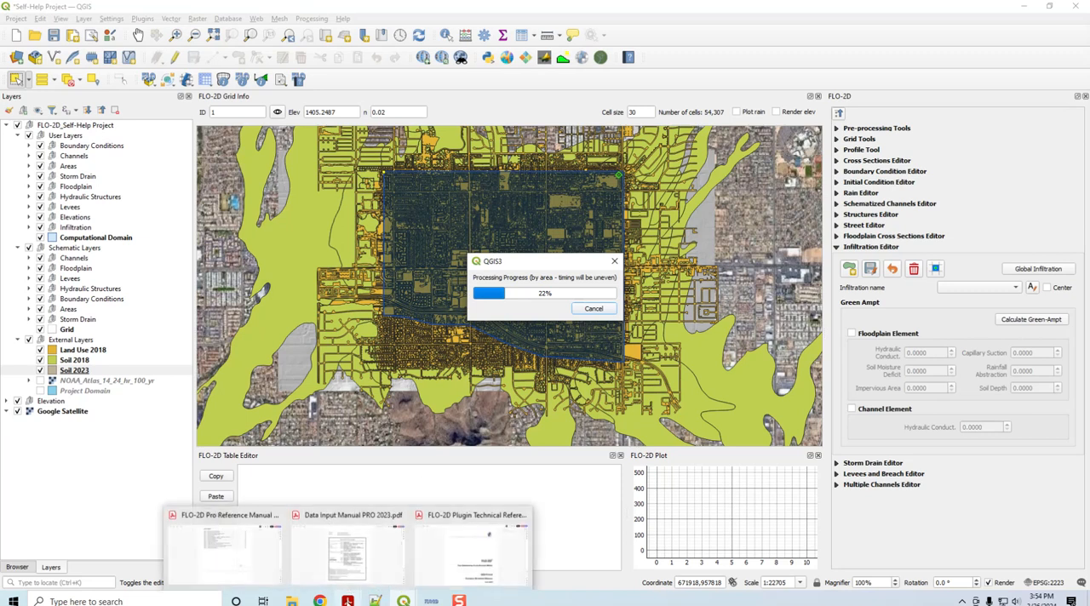
left_click(451, 552)
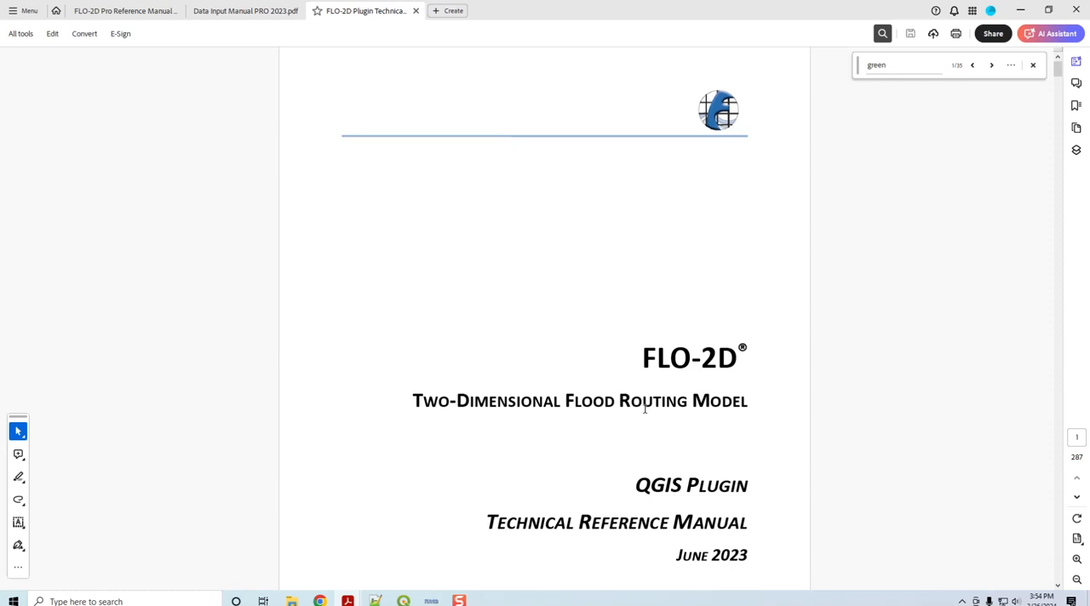
scroll(645, 410, "down", 15)
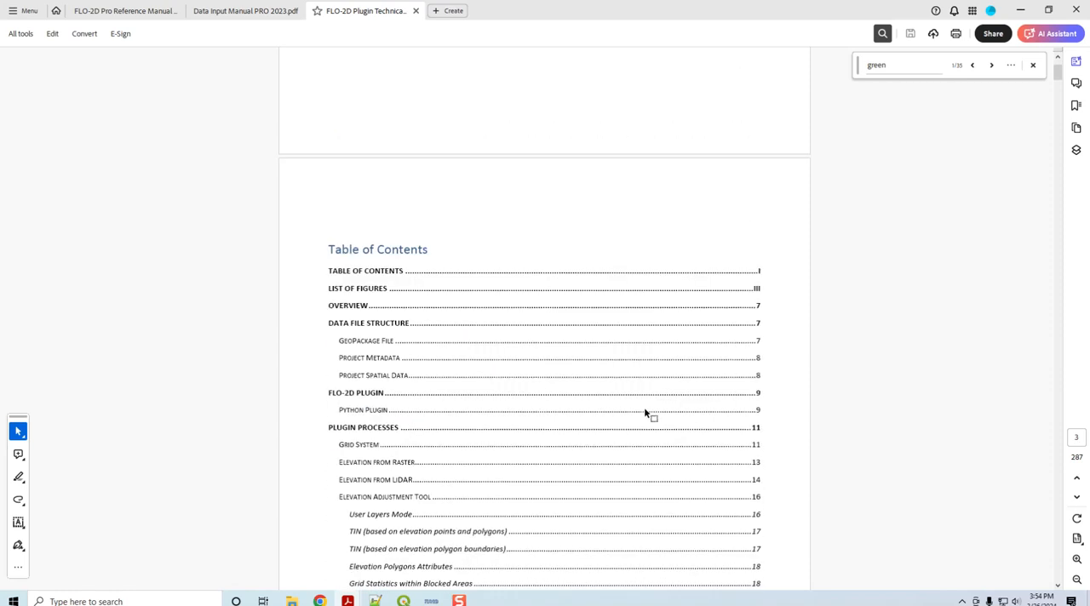
left_click(905, 73)
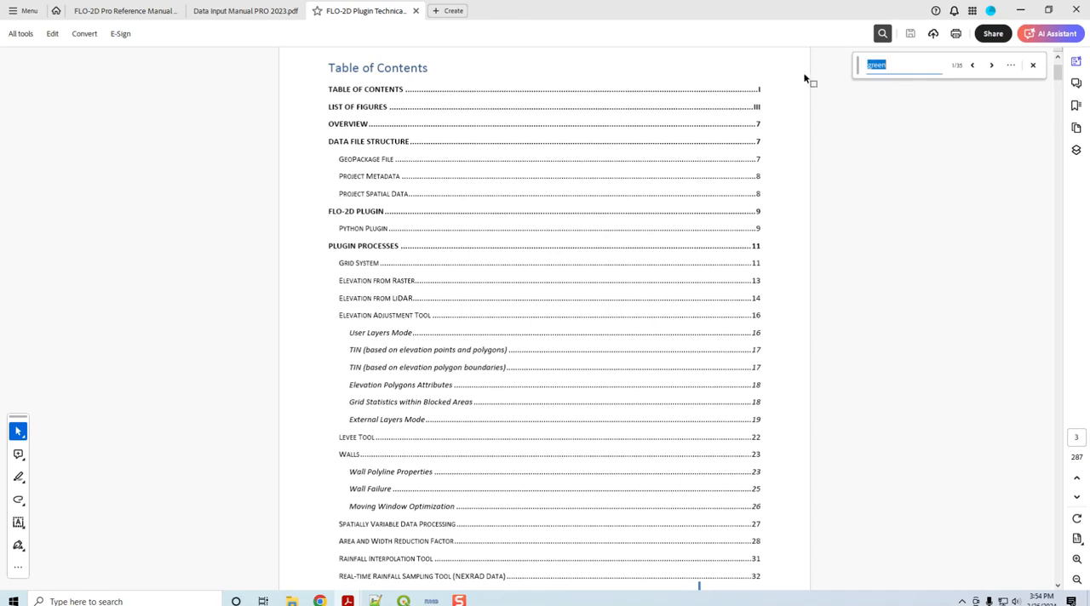
left_click(992, 65)
scroll(436, 226, "up", 2)
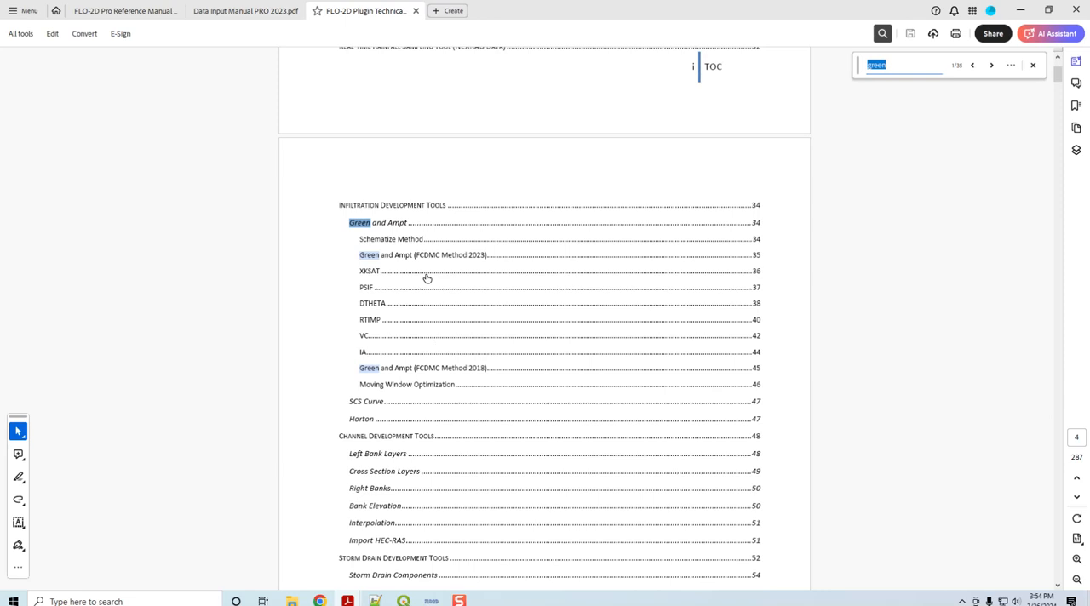
left_click(452, 372)
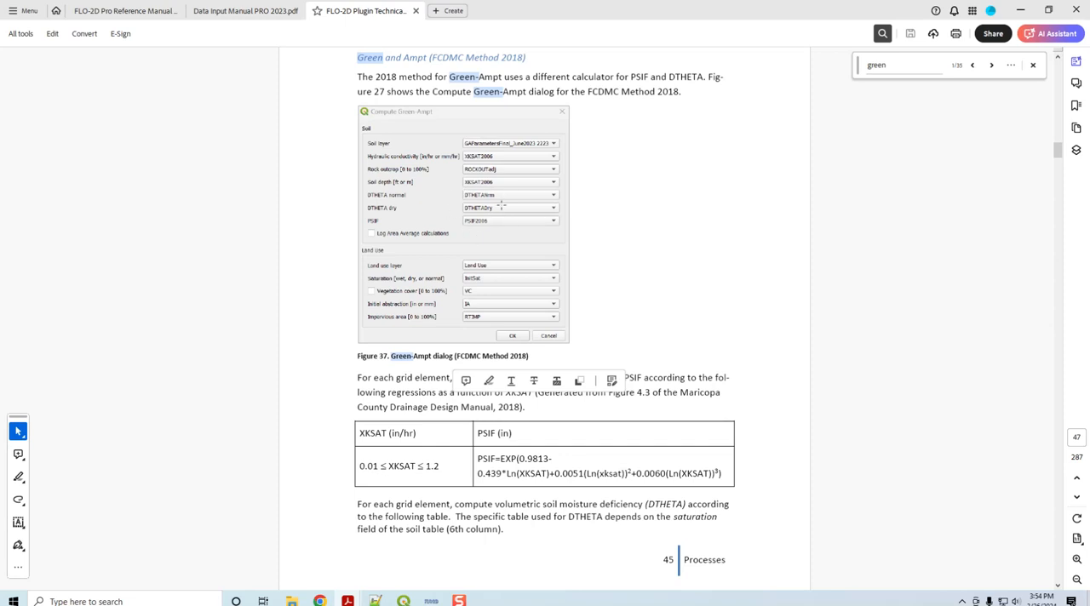
Step: Read how PSIF and DTHETA are computed from XKSAT for dry, normal and wet saturation, and return to QGIS
scroll(718, 329, "down", 2)
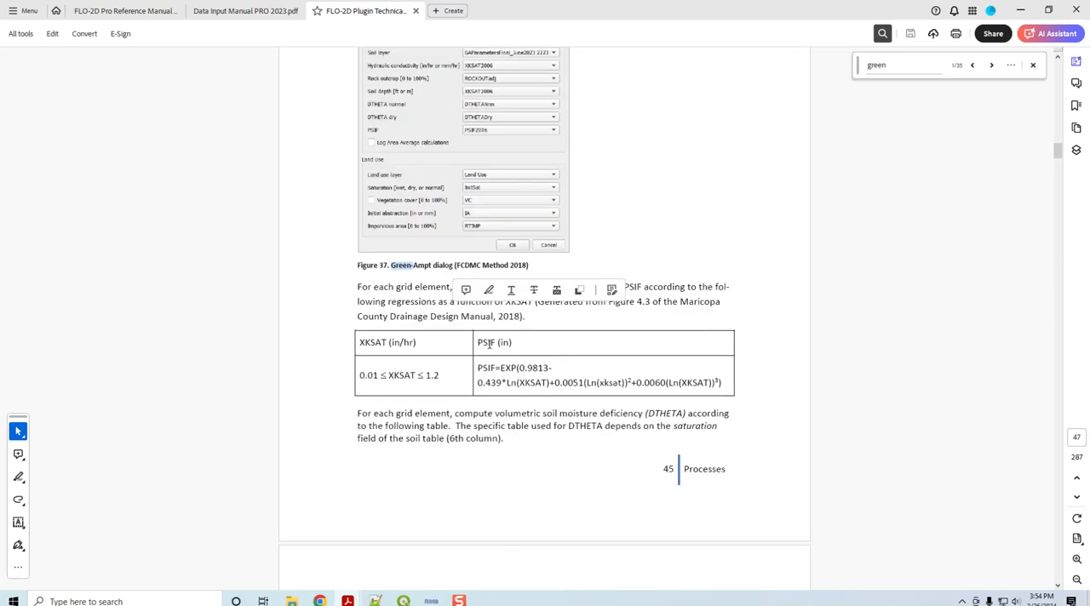
scroll(479, 342, "down", 4)
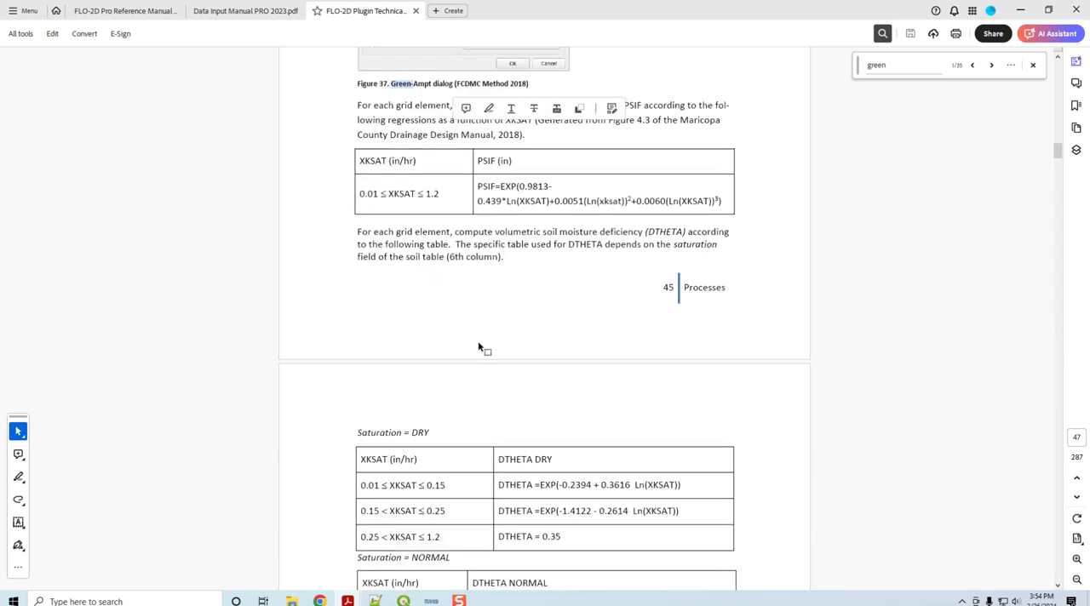
scroll(404, 244, "down", 2)
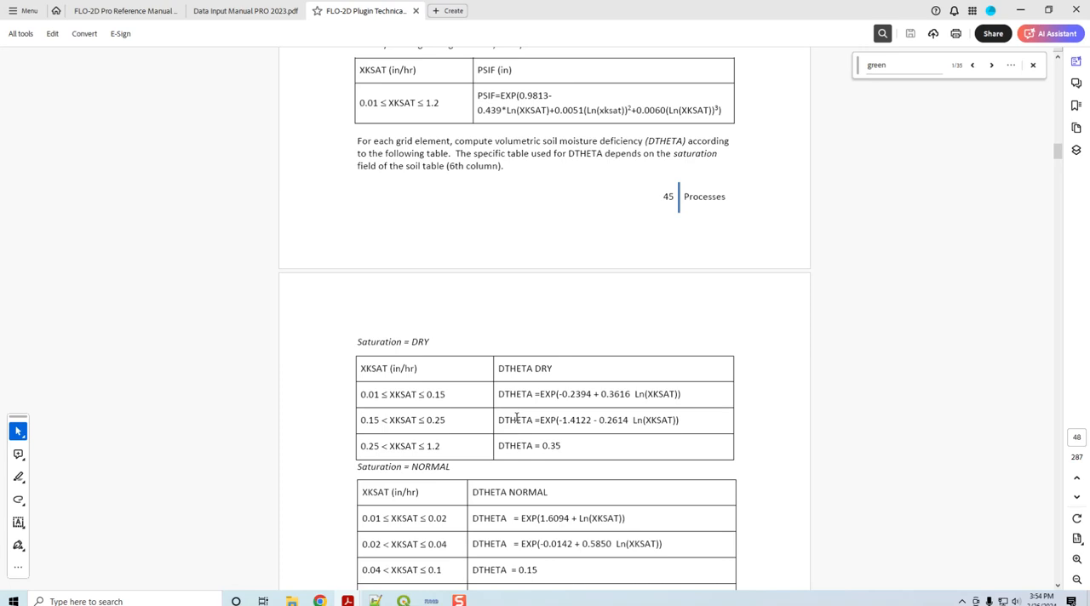
scroll(524, 532, "down", 4)
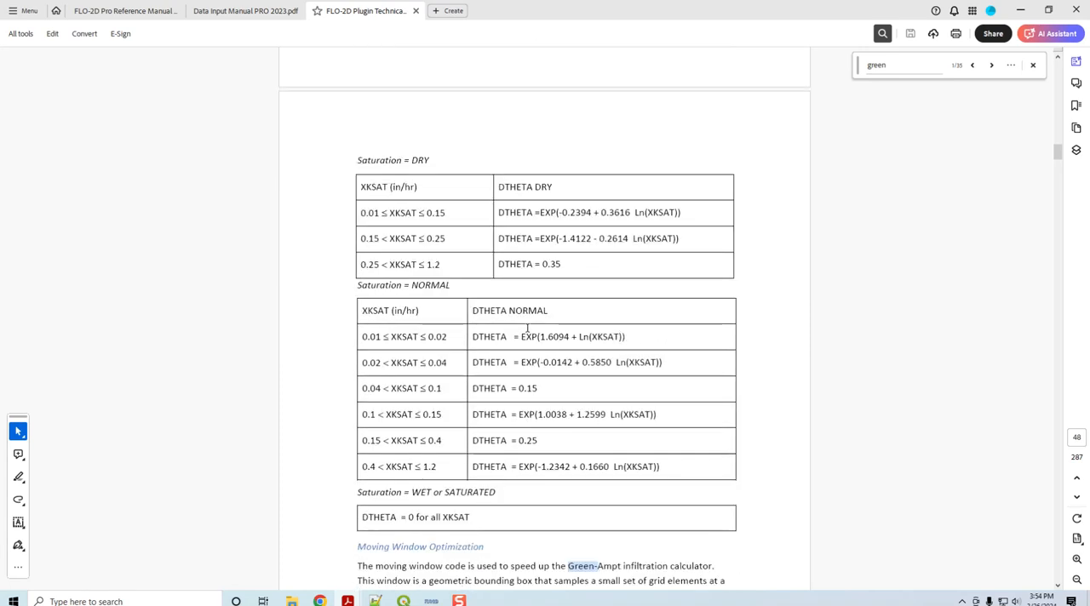
scroll(528, 328, "up", 4)
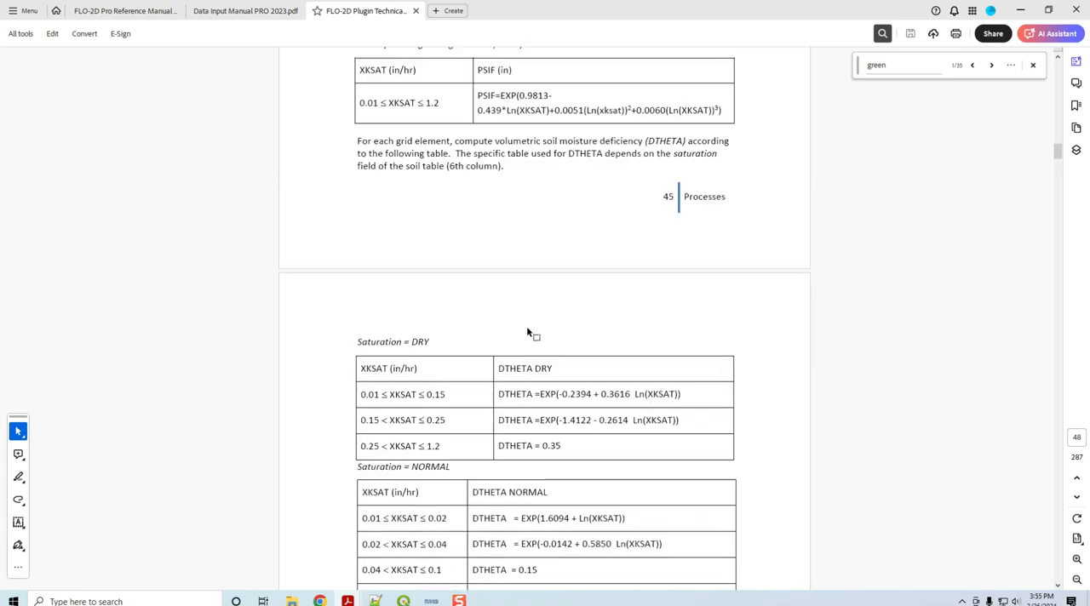
scroll(527, 330, "down", 2)
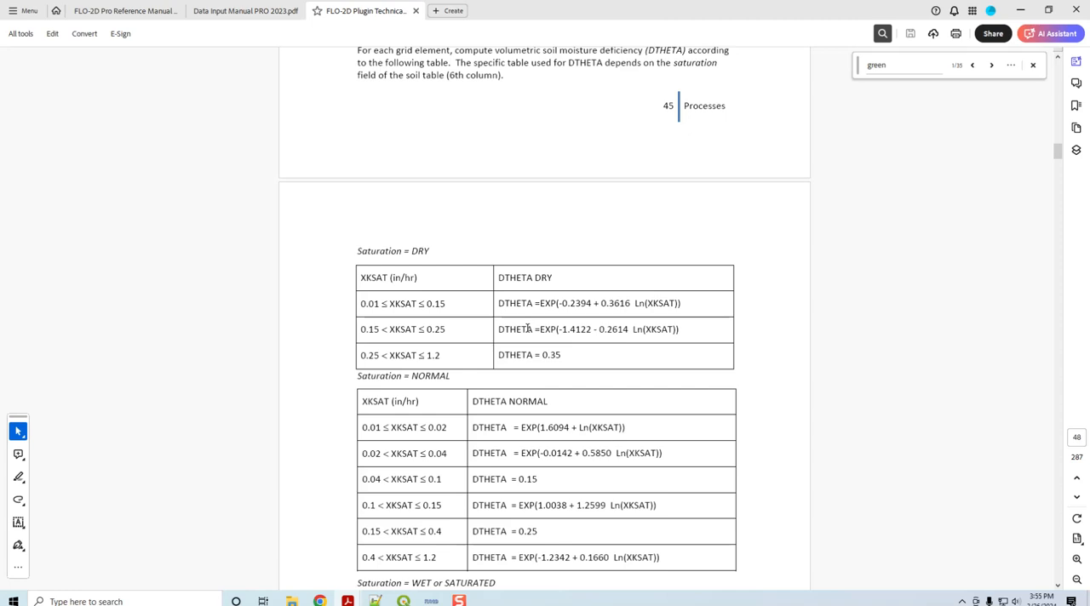
scroll(527, 329, "up", 6)
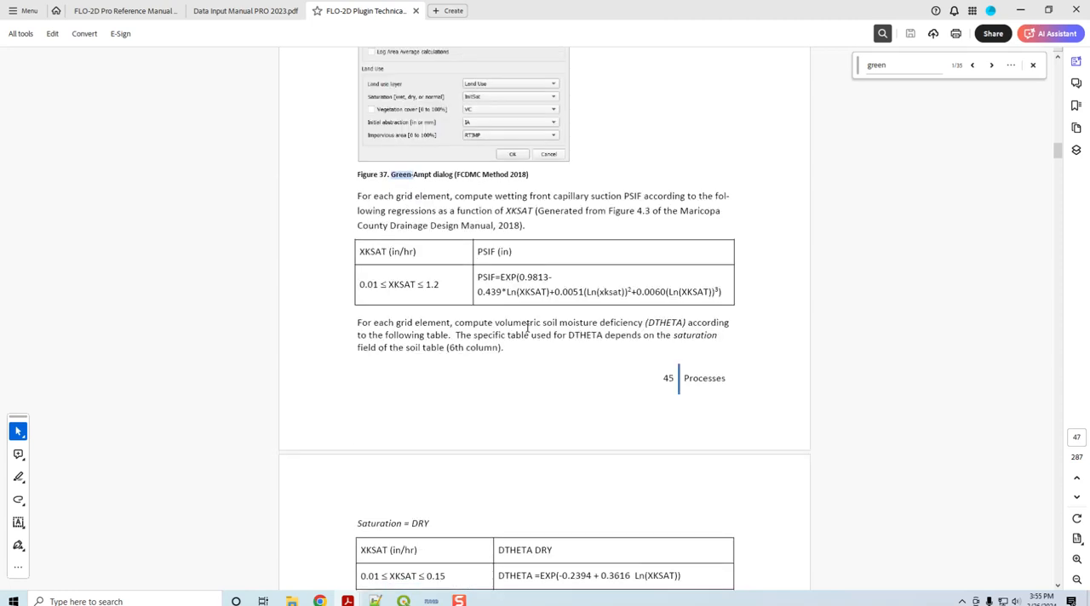
left_click(1021, 10)
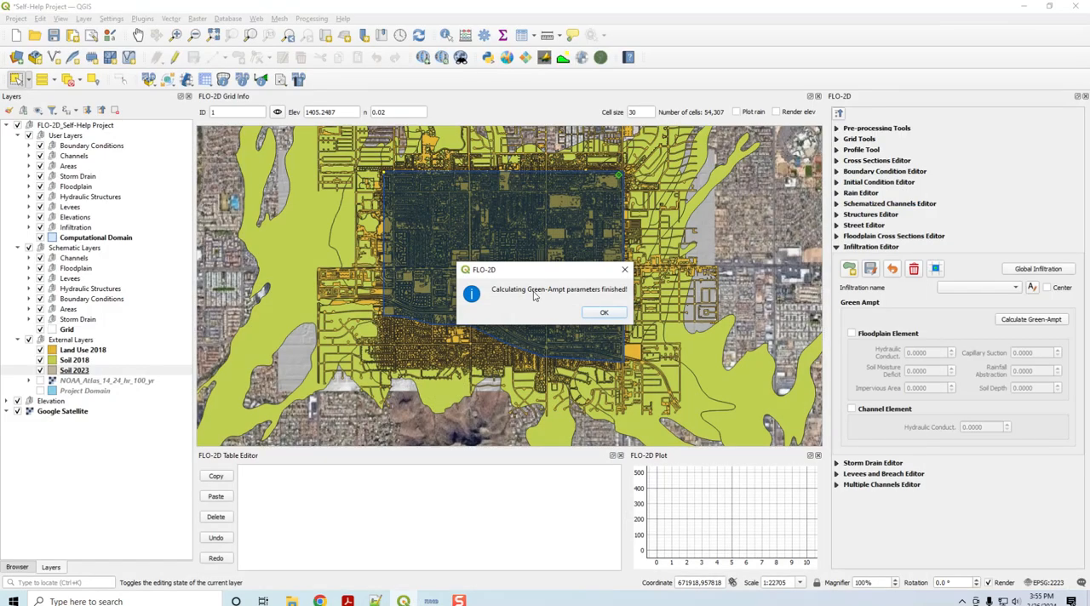
Step: Dismiss the calculation message and save the FLO-2D control variables with the Rainfall and Infiltration switches on
left_click(603, 314)
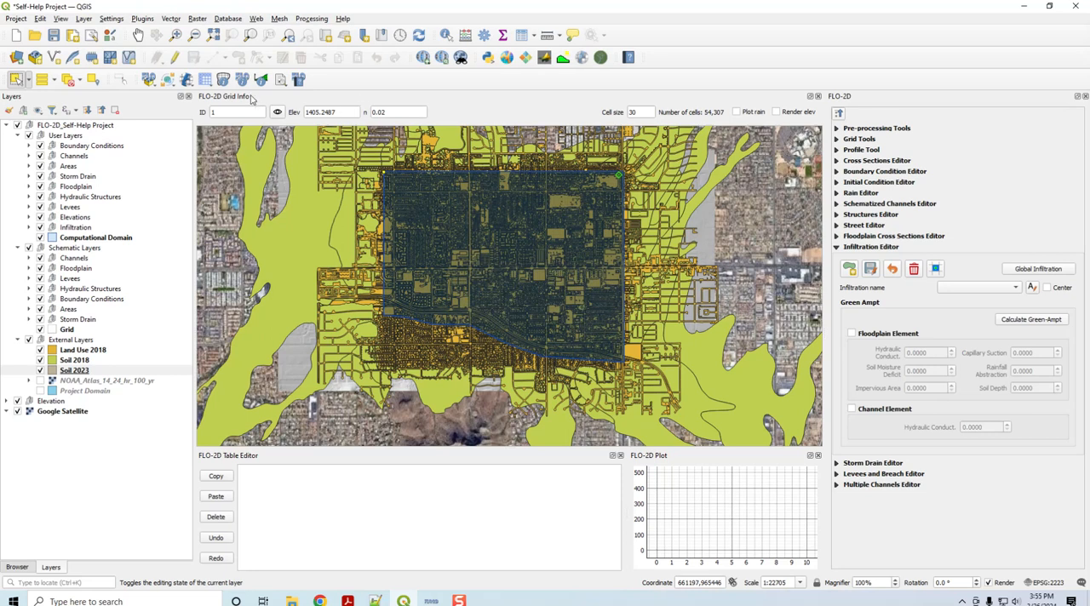
left_click(206, 84)
left_click(222, 96)
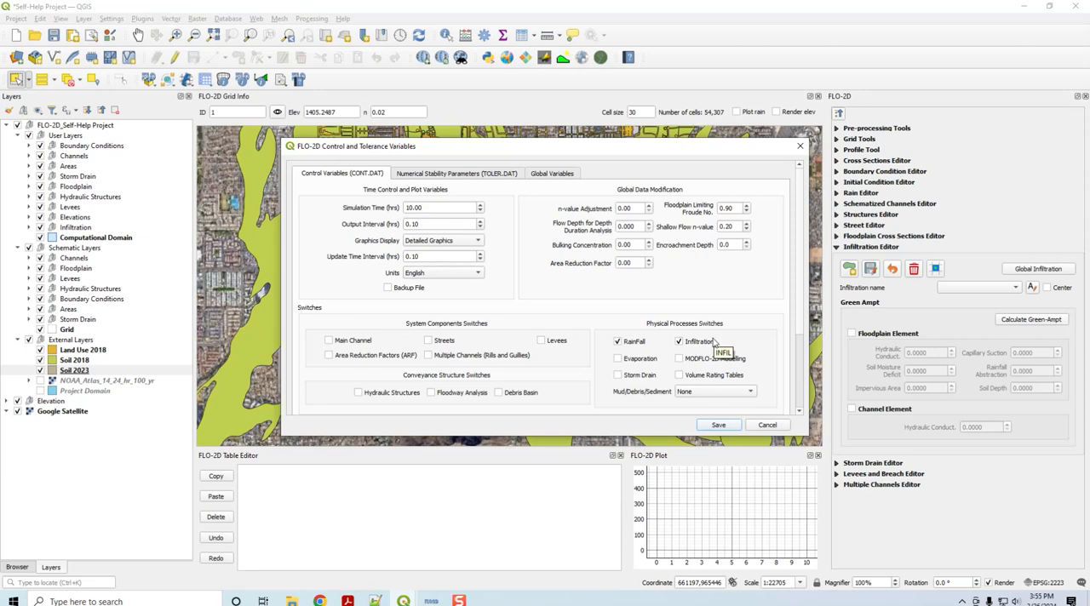
left_click(720, 426)
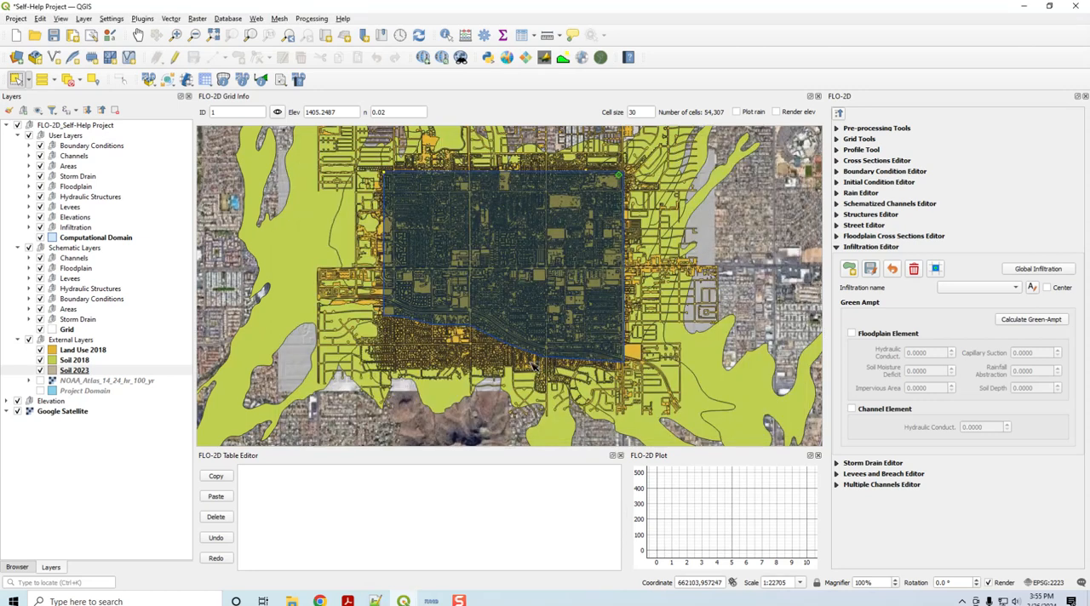
Step: Export the DAT files to the QGIS Lesson 1 Export folder with Infiltration as the only selected component
left_click(168, 80)
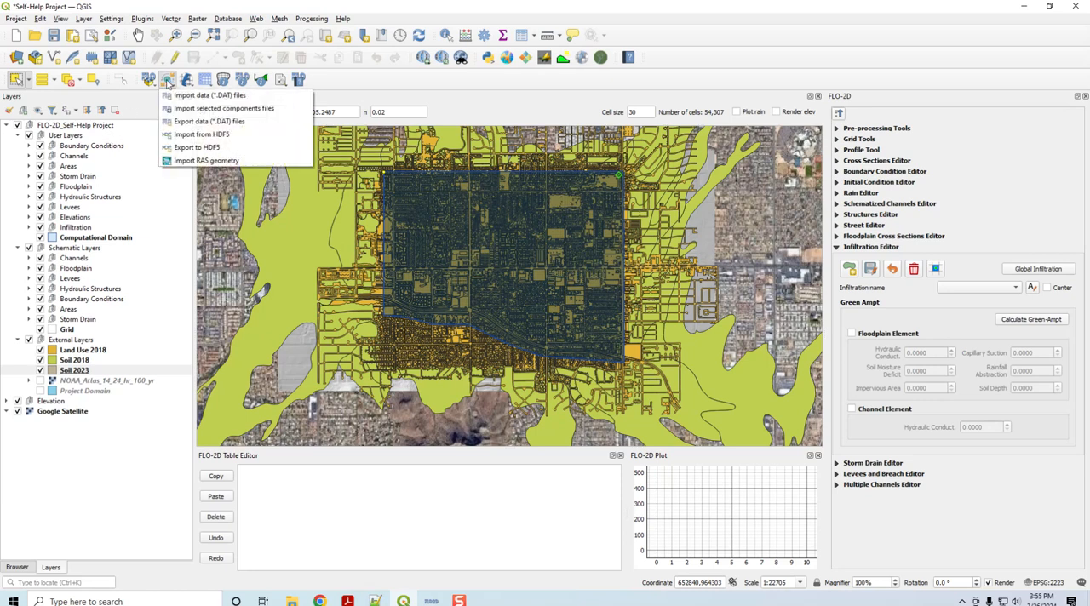
left_click(183, 126)
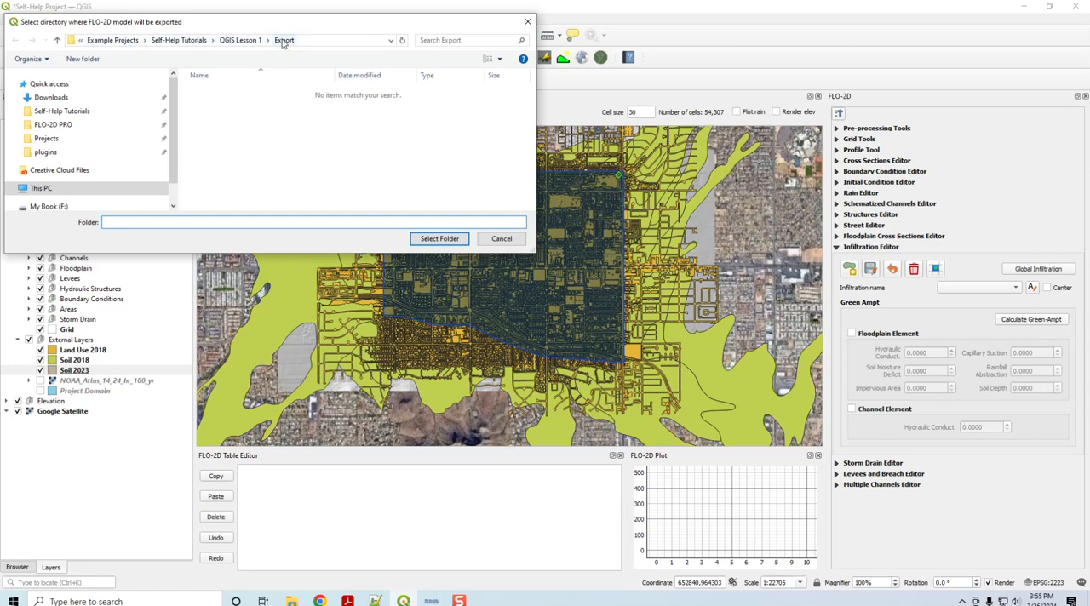
left_click(439, 239)
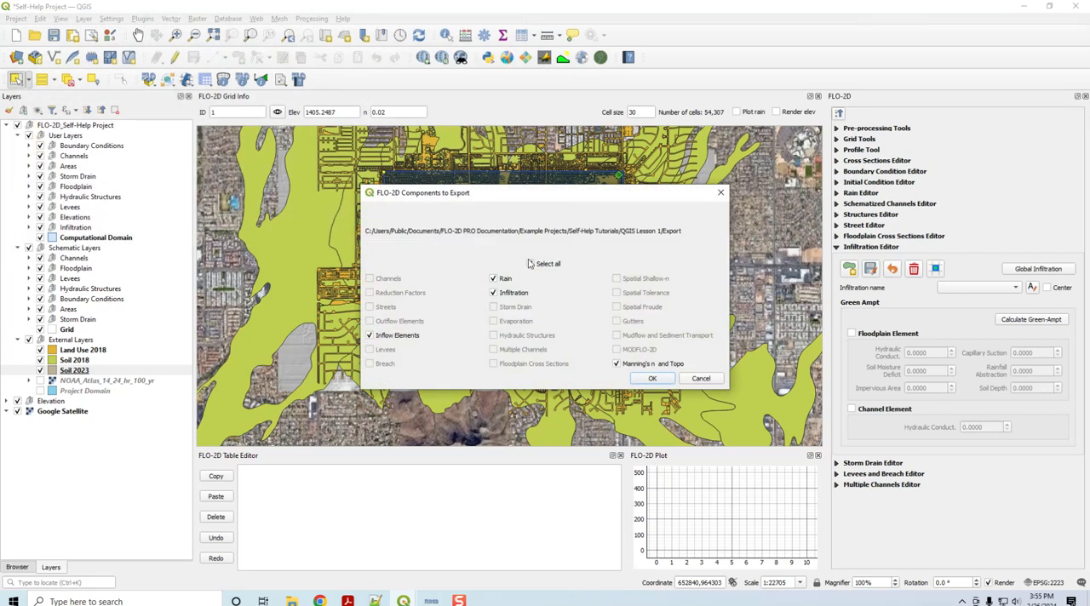
left_click(547, 265)
left_click(497, 294)
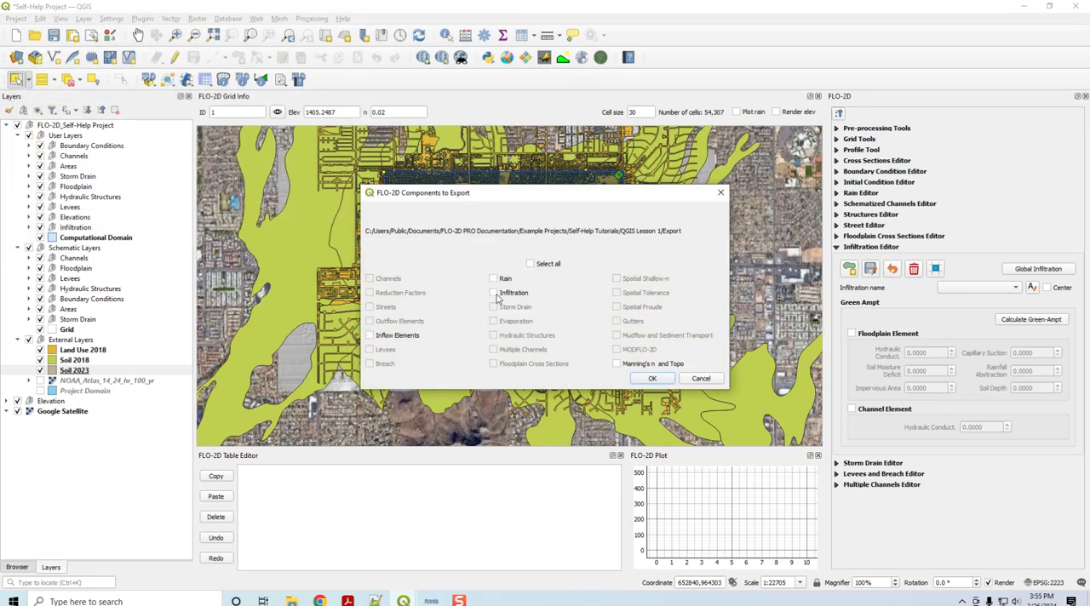
left_click(664, 383)
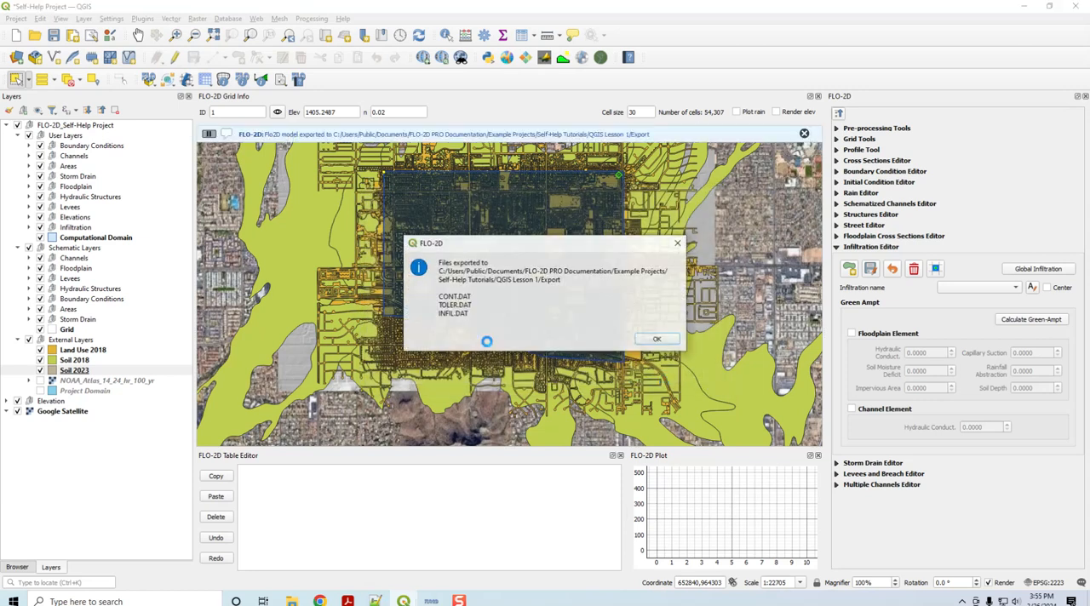
left_click(657, 342)
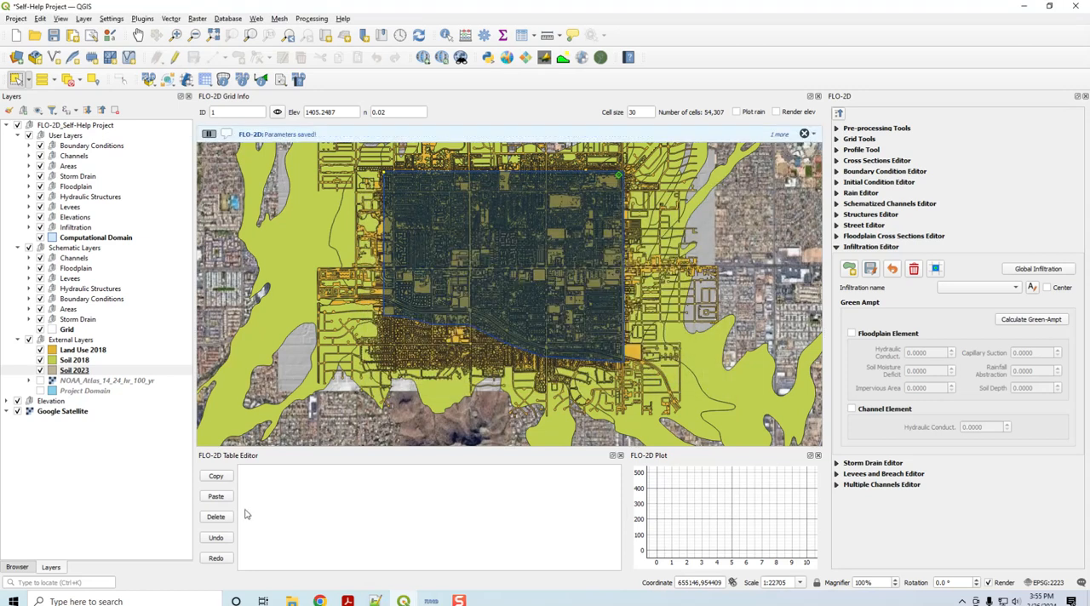
Step: Open INFIL.DAT from the QGIS Lesson 1 Export folder in Notepad++ and reload its modified contents
left_click(291, 600)
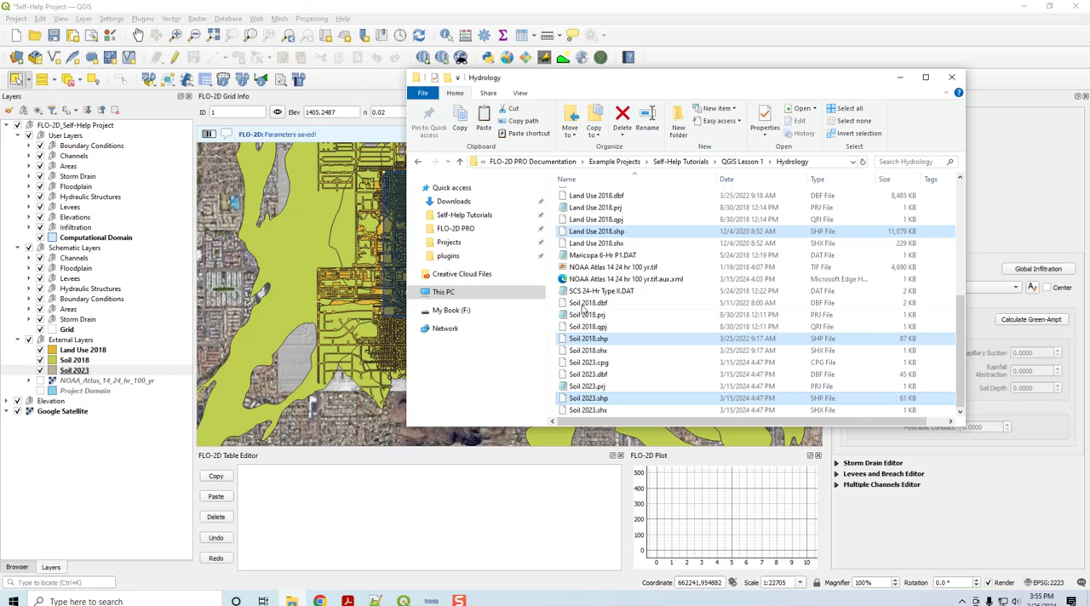
left_click(738, 162)
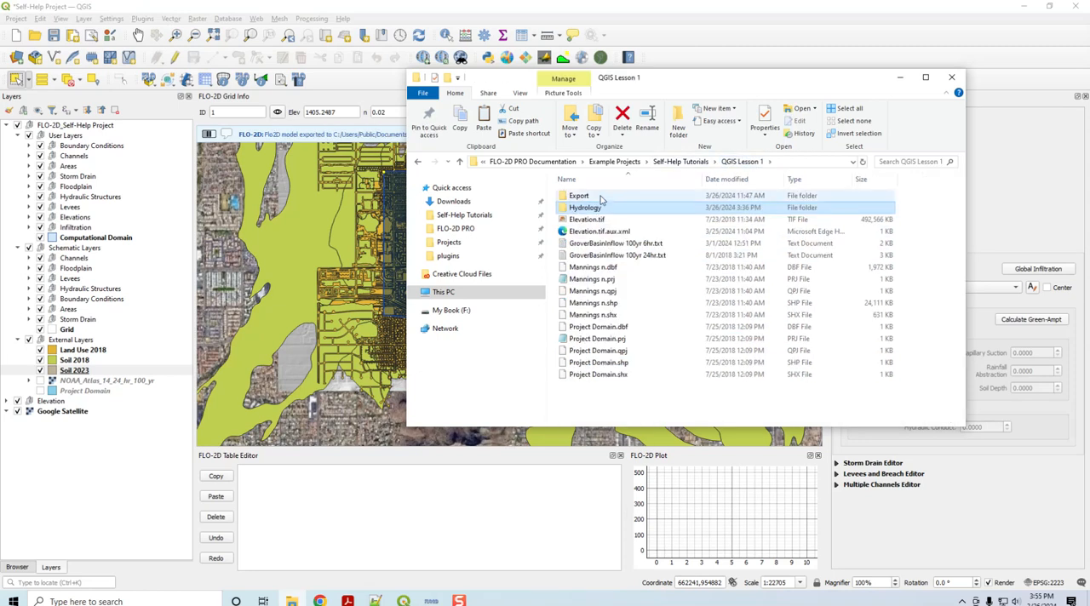
double_click(596, 196)
double_click(596, 208)
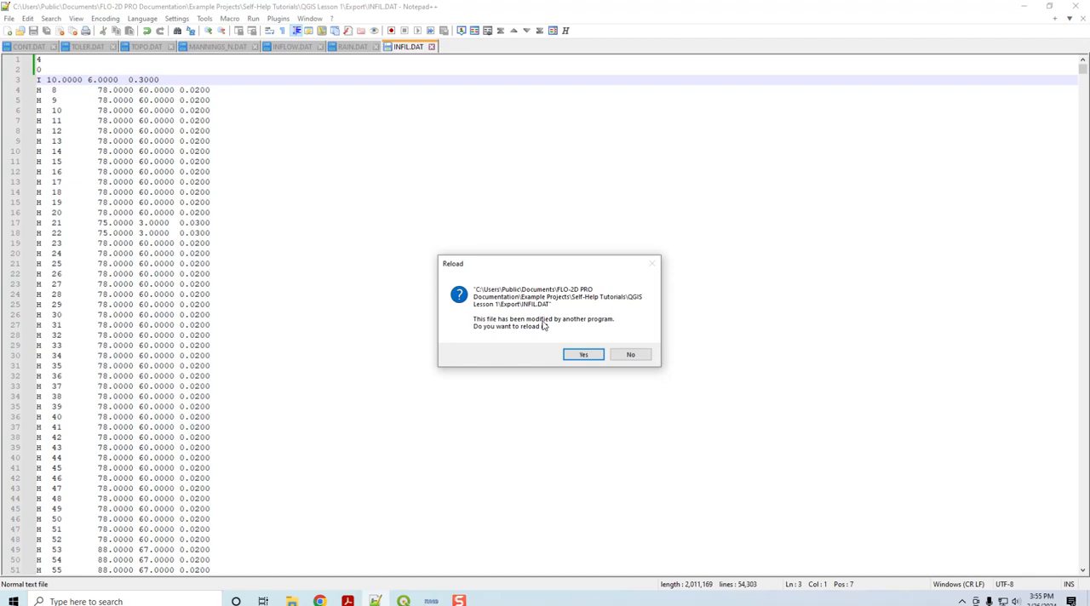
left_click(584, 355)
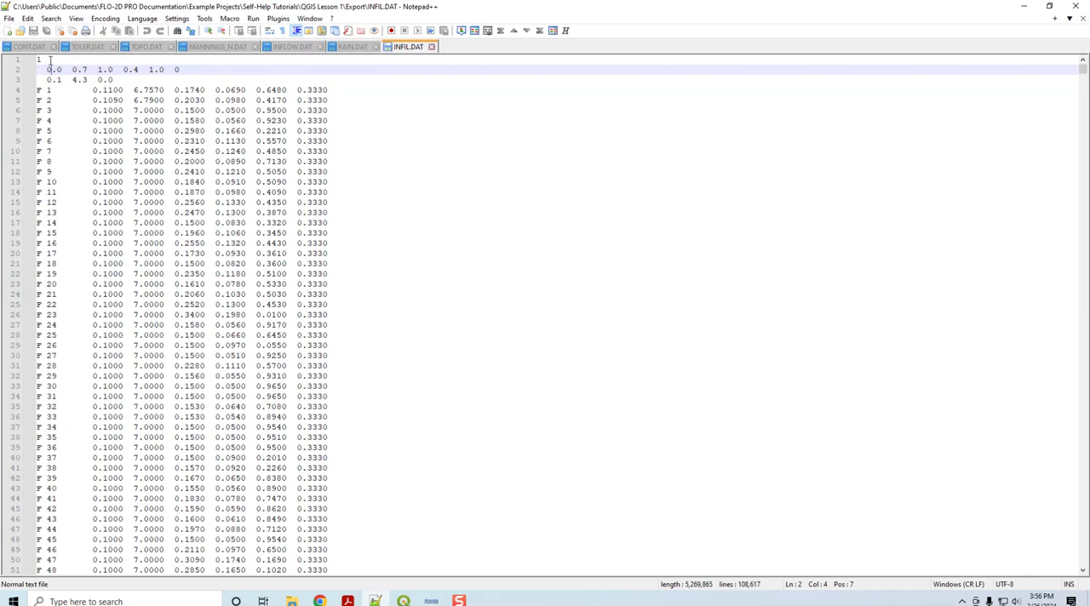
Step: Examine INFIL.DAT's method line, the two global parameter lines and the first grid element record
mouse_move(38, 59)
left_mouse_down()
mouse_move(41, 68)
mouse_move(51, 59)
mouse_move(26, 62)
left_mouse_up()
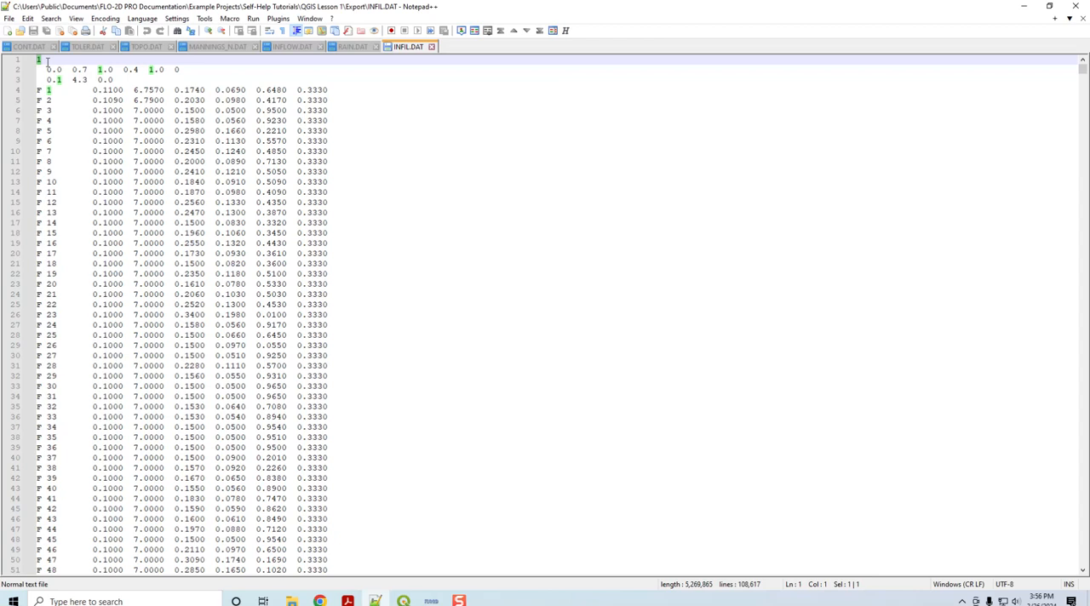
left_click_drag(119, 79, 30, 73)
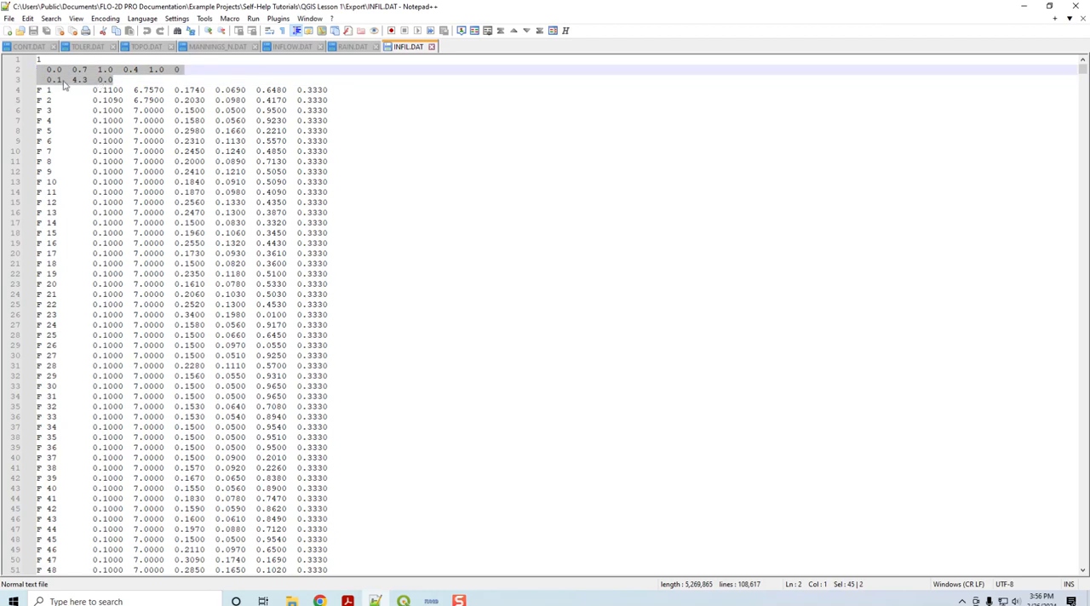
left_click(271, 110)
left_click_drag(38, 89, 360, 89)
left_click(157, 120)
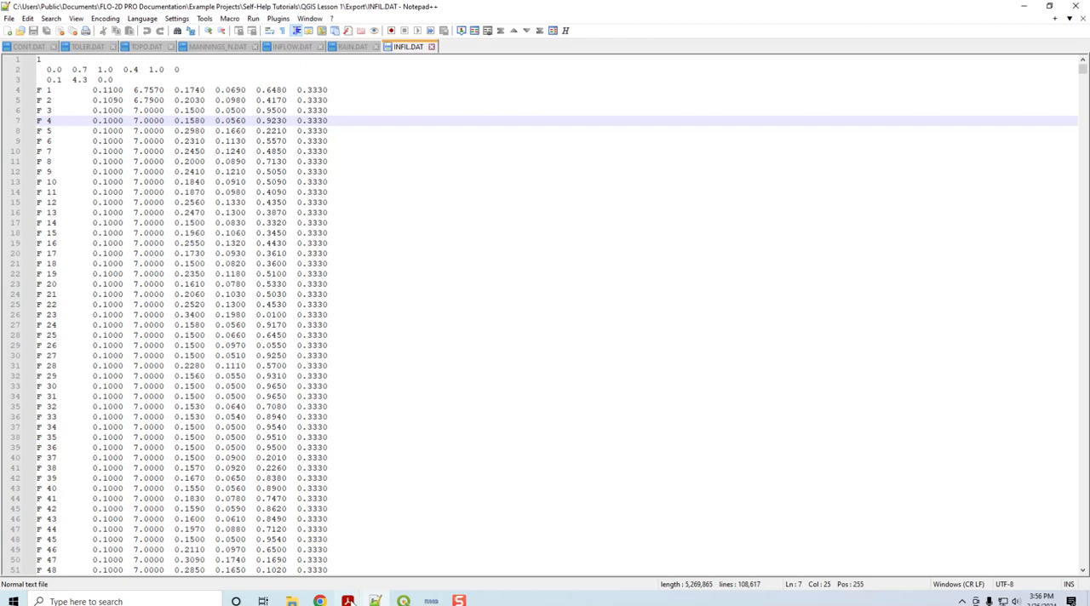
Step: Bring up the Data Input Manual's INFIL.DAT page in Acrobat and arrange it side by side with the INFIL.DAT file in Notepad++
left_click(349, 601)
left_click(347, 550)
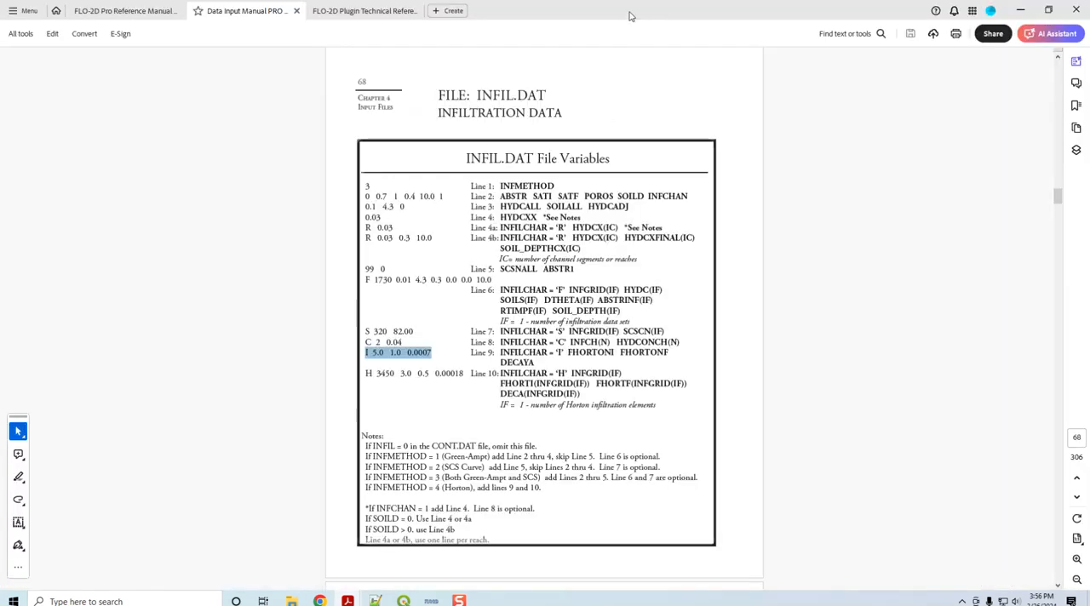
left_click(375, 601)
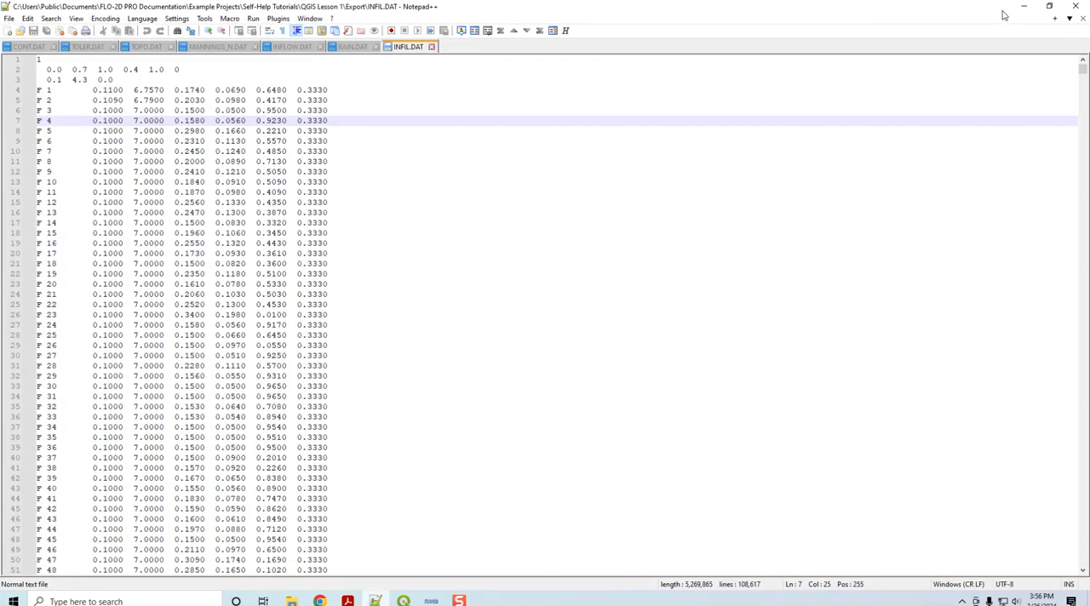
left_click(1053, 7)
mouse_move(854, 30)
left_mouse_down()
mouse_move(874, 41)
mouse_move(865, 30)
mouse_move(846, 36)
mouse_move(865, 44)
left_mouse_up()
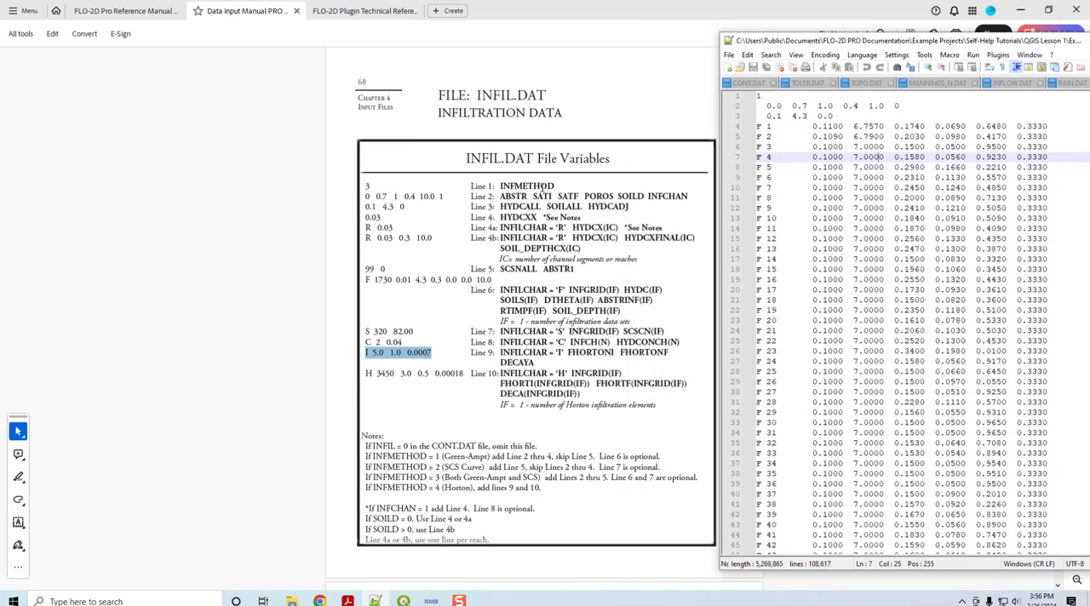
left_click(531, 184)
left_click_drag(893, 8, 1, 107)
left_click(719, 134)
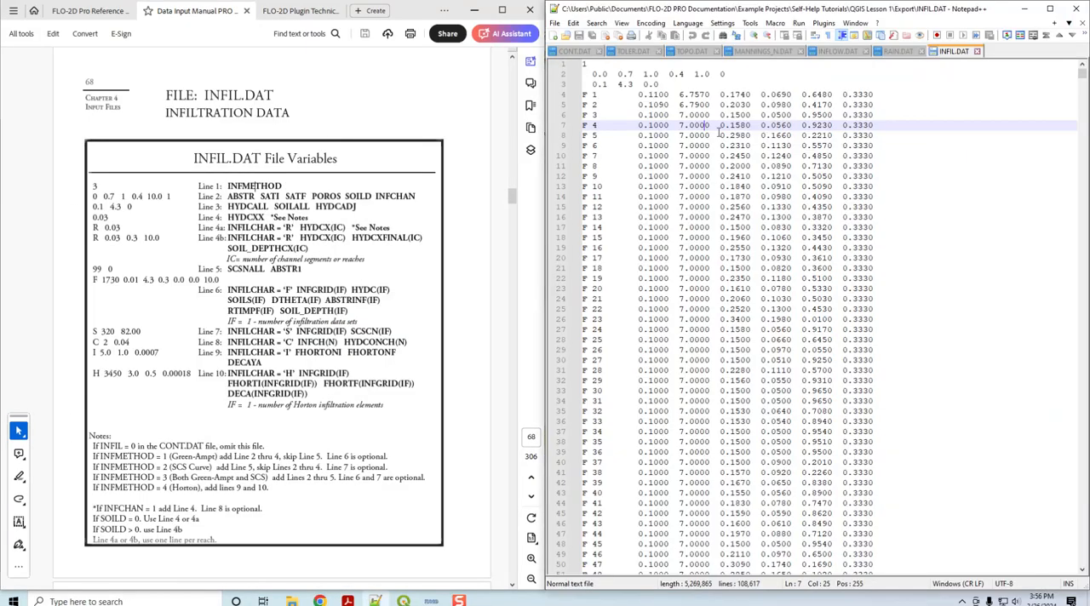
Step: Compare the manual's INFMETHOD line and the ABSTR, SATI, SATF, POROS, SOILD and INFCHAN variables with lines 1 and 2 of INFIL.DAT
triple_click(261, 187)
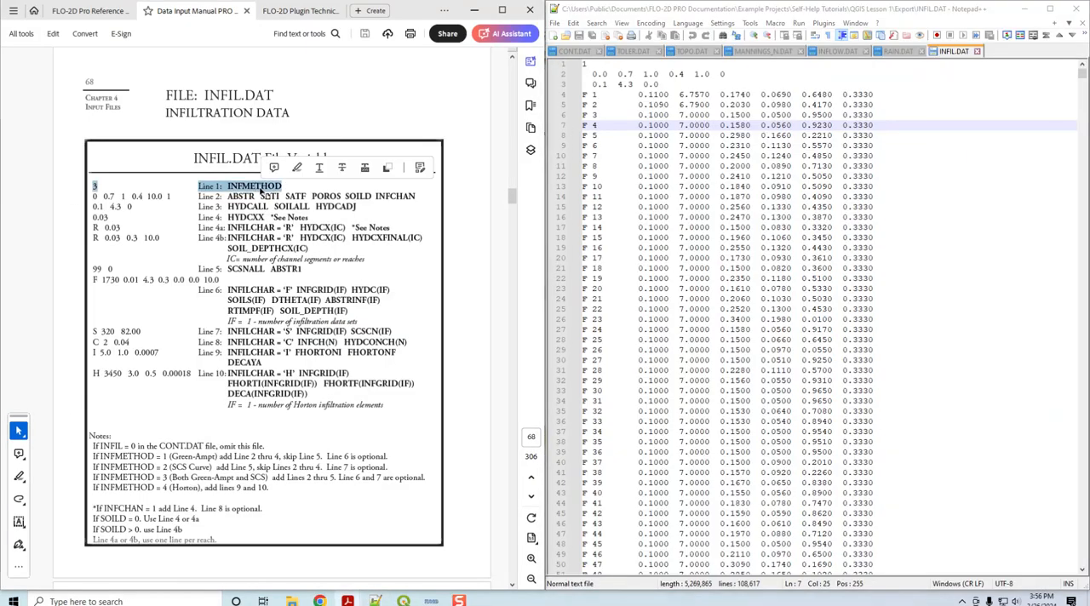
left_click(610, 65)
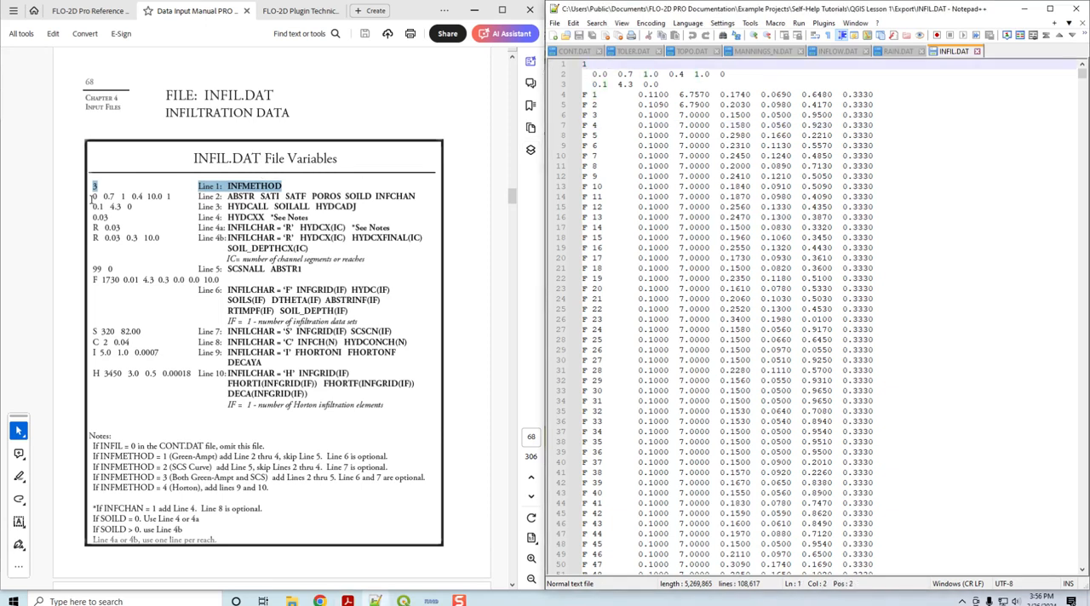
left_click_drag(94, 195, 247, 196)
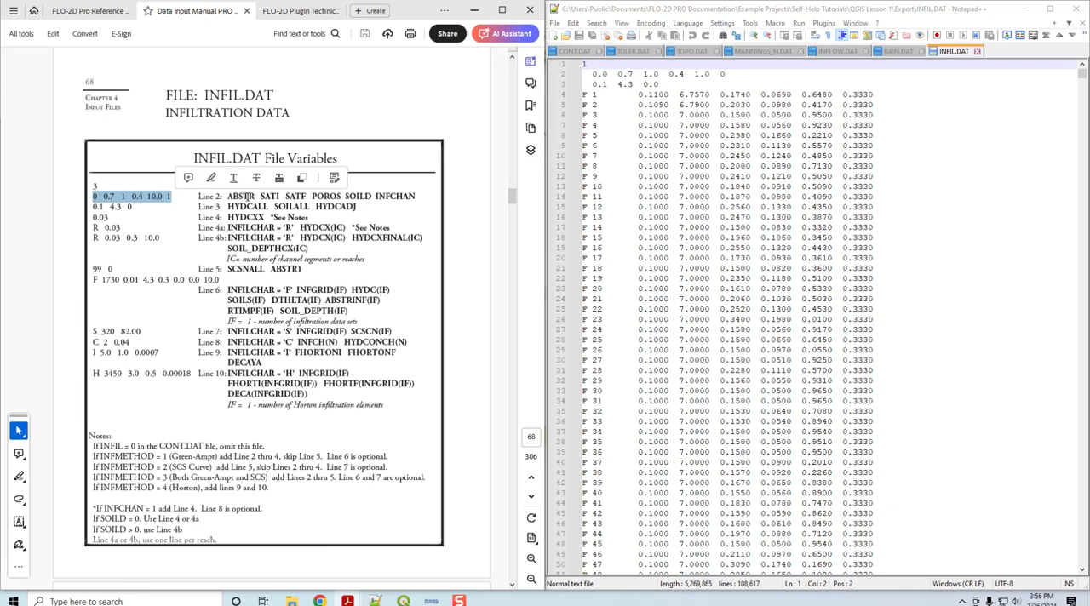
double_click(243, 196)
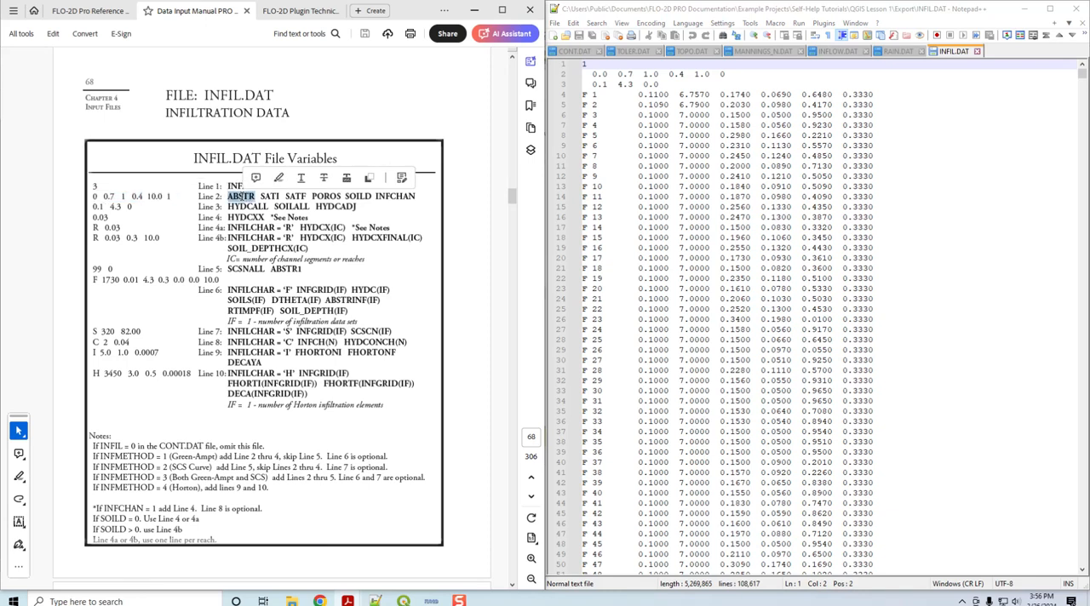
double_click(269, 197)
double_click(294, 197)
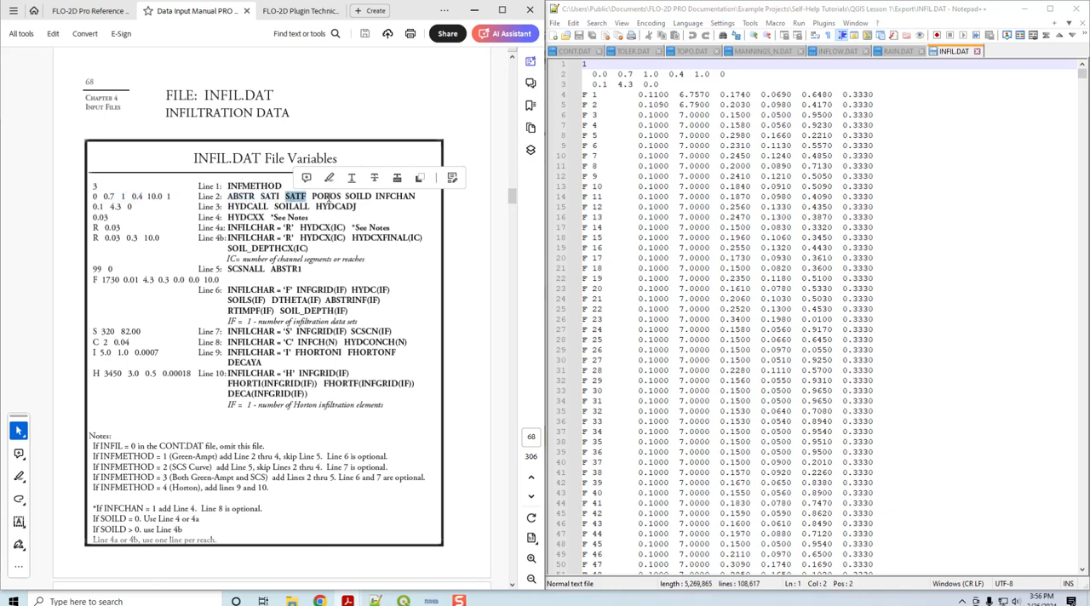
double_click(327, 197)
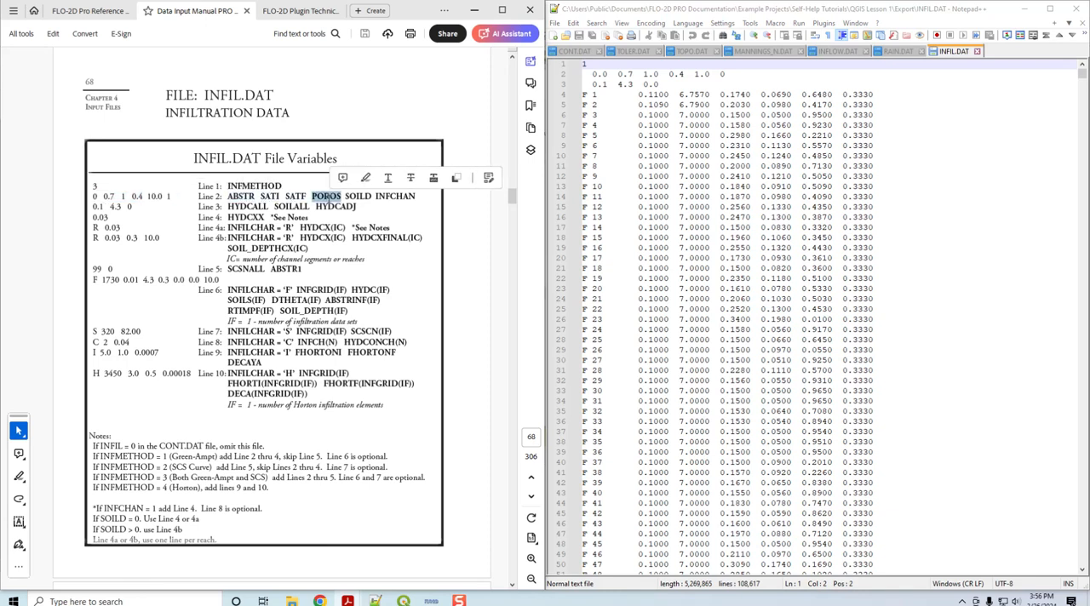
double_click(386, 200)
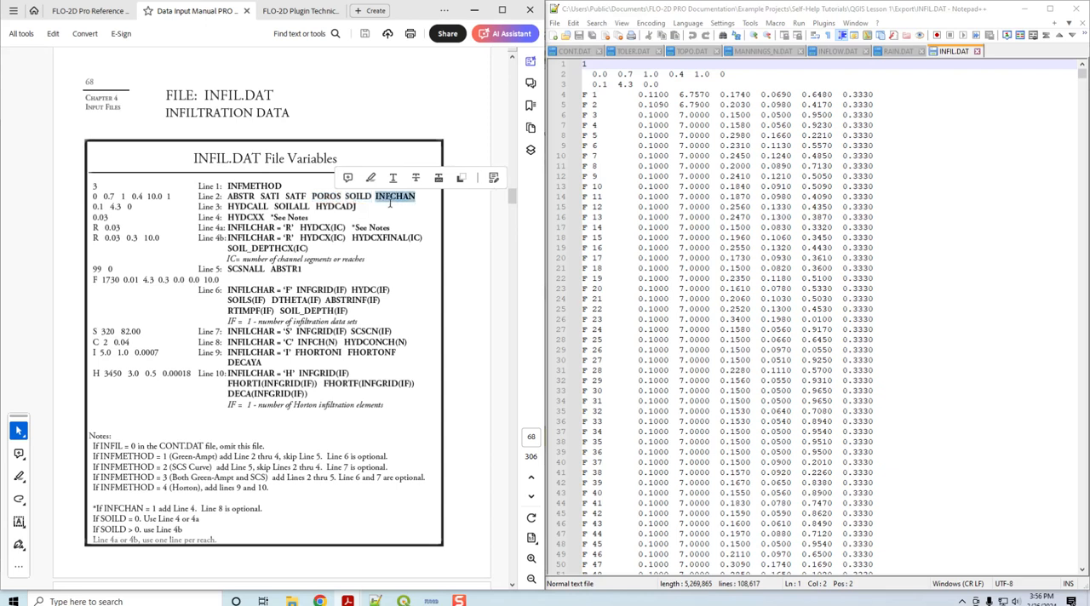
left_click_drag(586, 79, 725, 74)
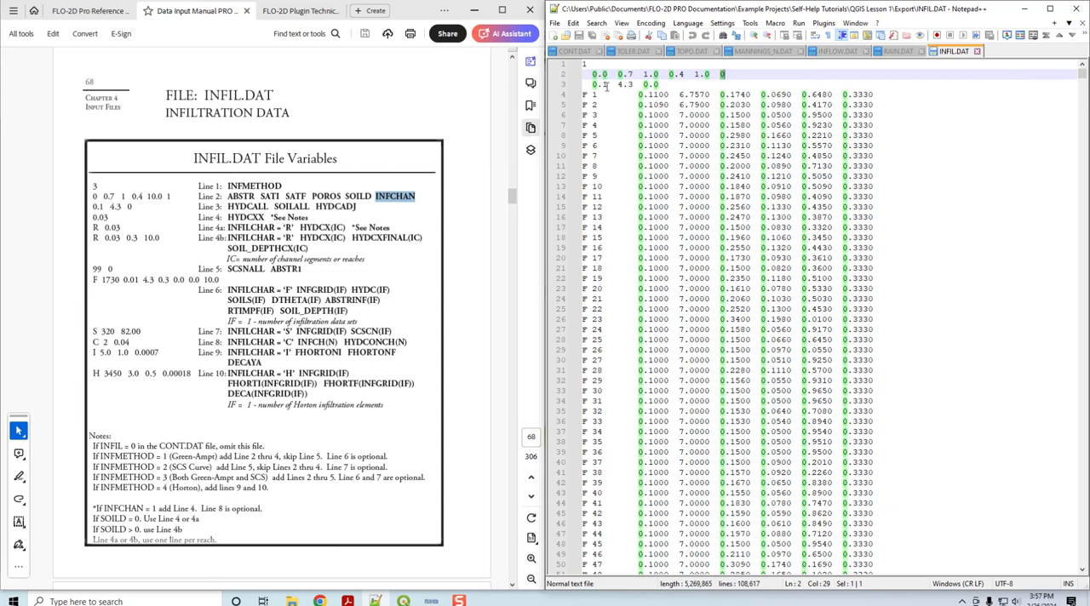
Step: Compare HYDCALL, SOILALL and HYDCADJ in the manual with the values on line 3 of INFIL.DAT
left_click_drag(593, 84, 635, 85)
double_click(265, 207)
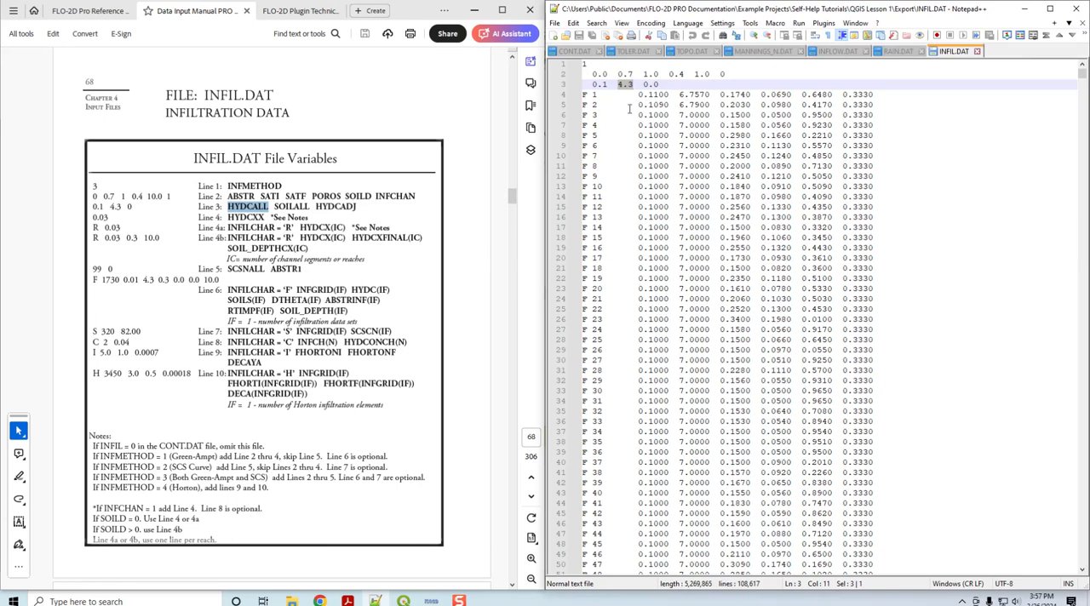
left_click_drag(646, 84, 660, 85)
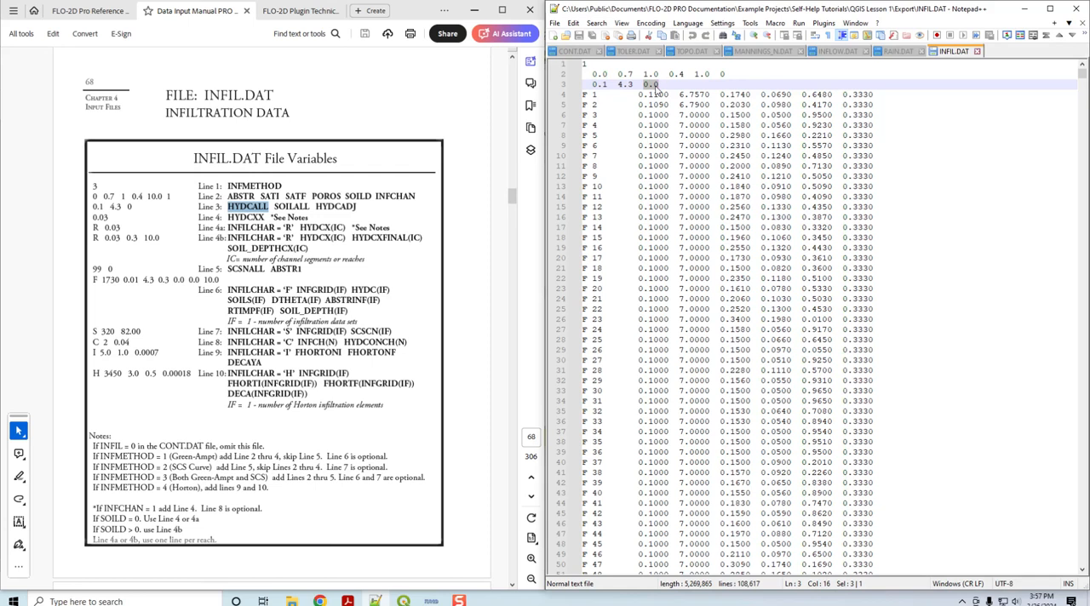
left_click(338, 206)
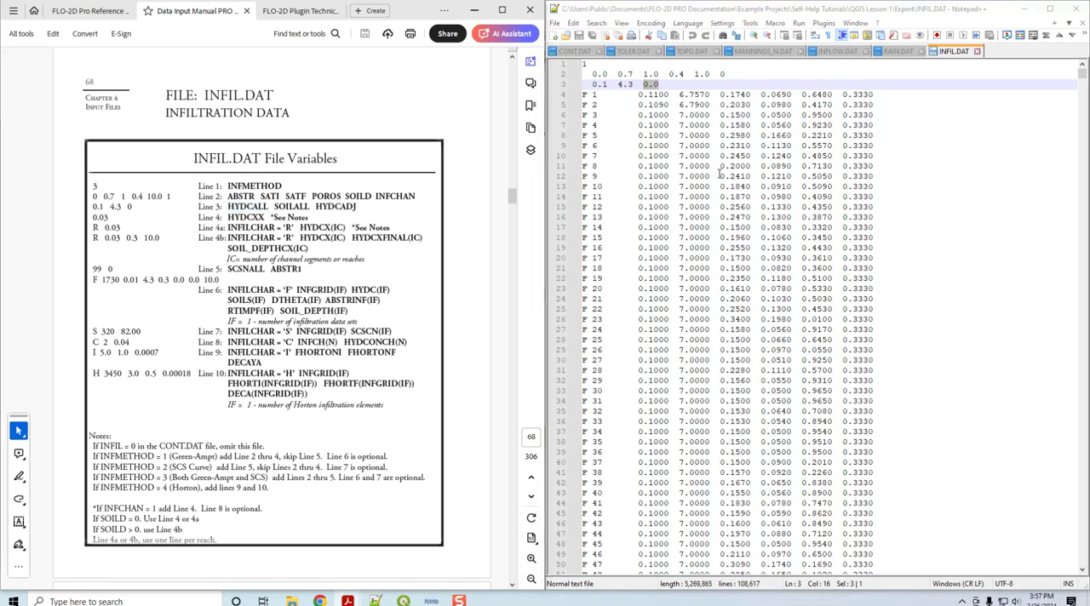
Step: Match the manual's Line 6 description to the first F record's infiltration character, grid number and hydraulic conductivity
left_click_drag(90, 278, 219, 279)
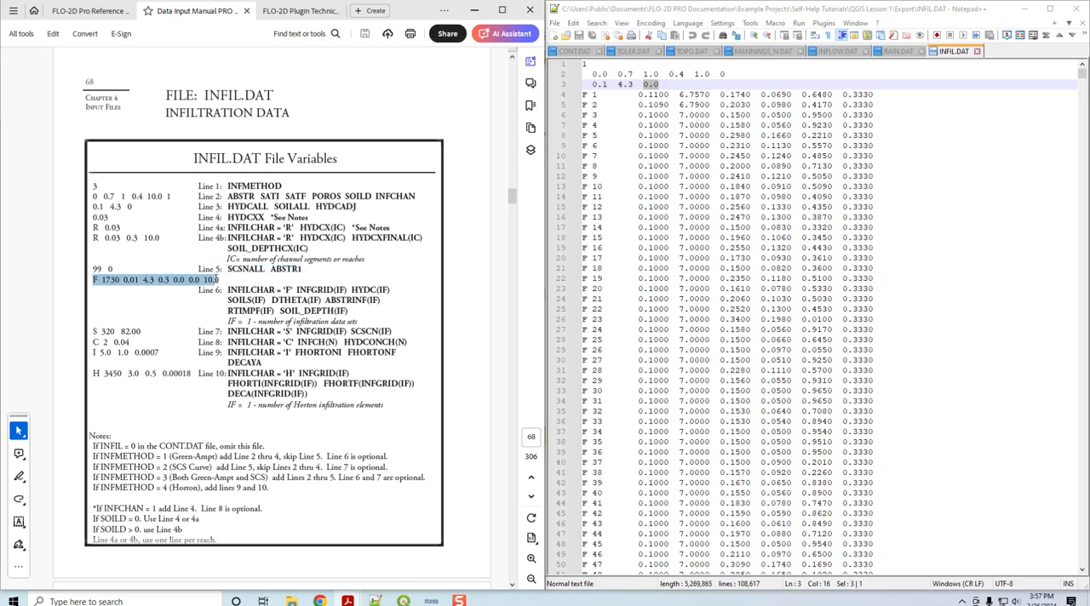
double_click(252, 290)
double_click(585, 94)
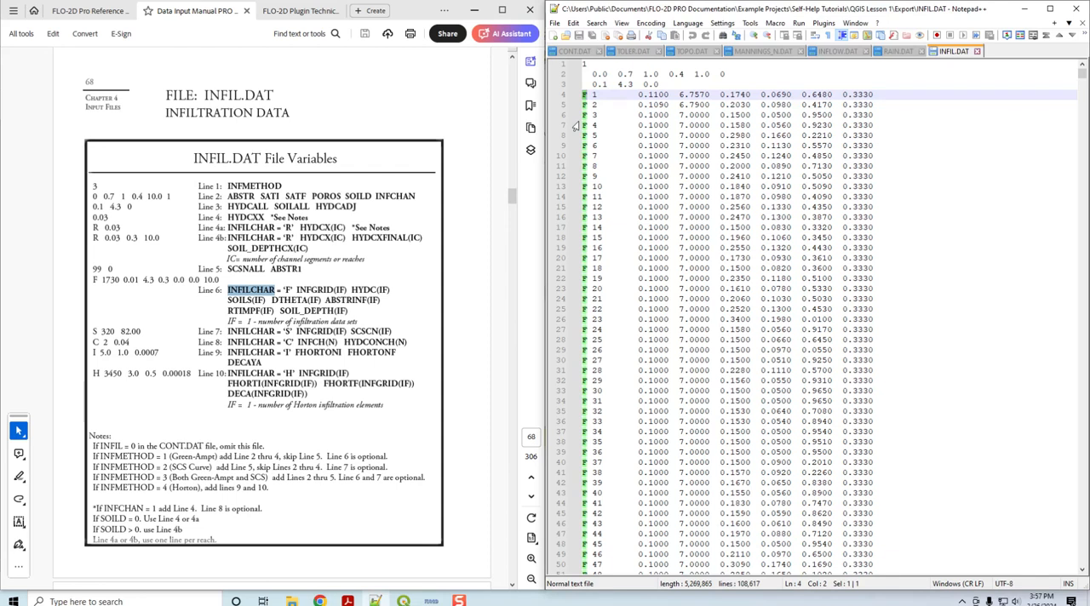
double_click(594, 94)
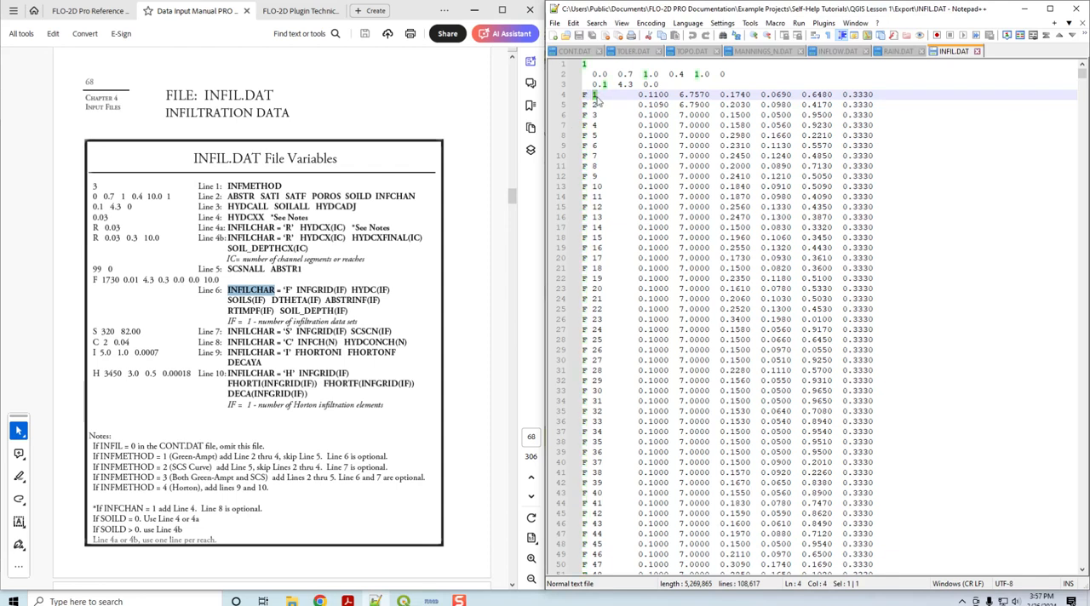
left_click(649, 96)
left_click_drag(638, 95, 670, 99)
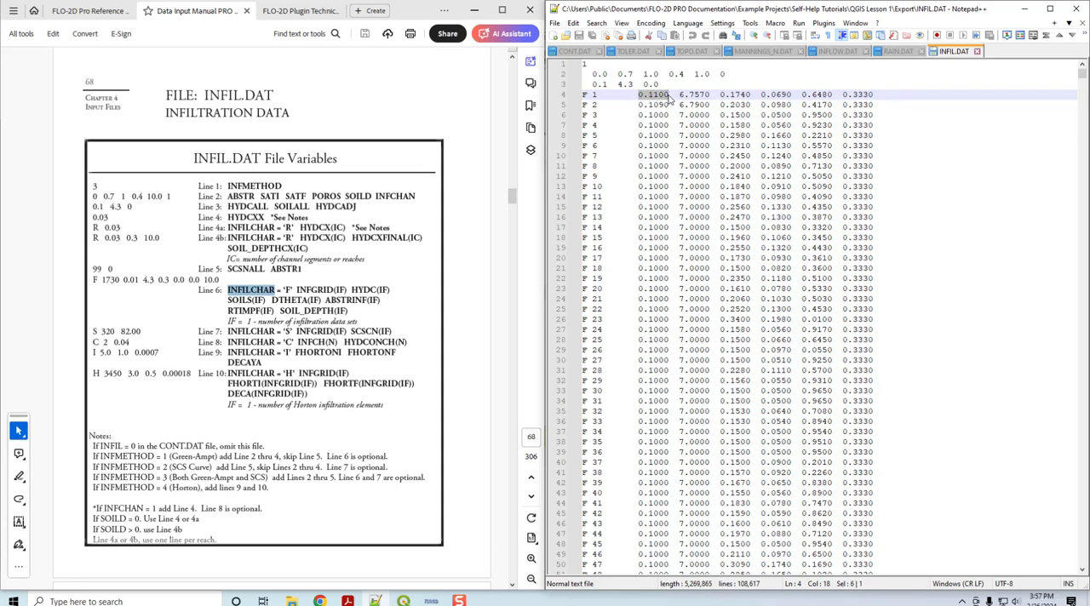
Step: Check the first F record's soil suction, moisture deficit, rainfall abstraction and impervious area values
double_click(697, 96)
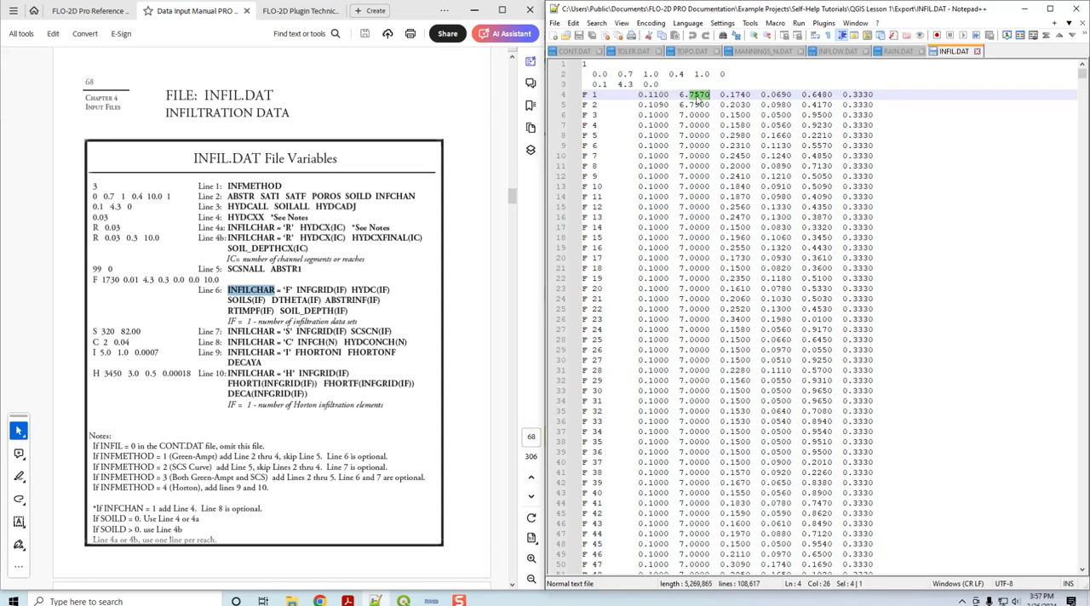
double_click(734, 95)
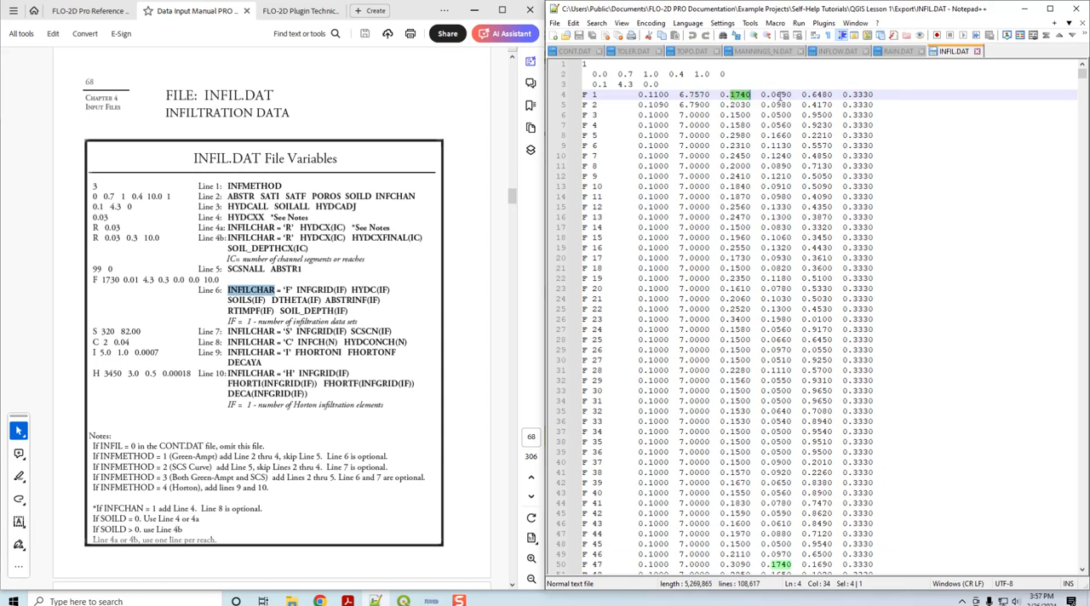
left_click(770, 95)
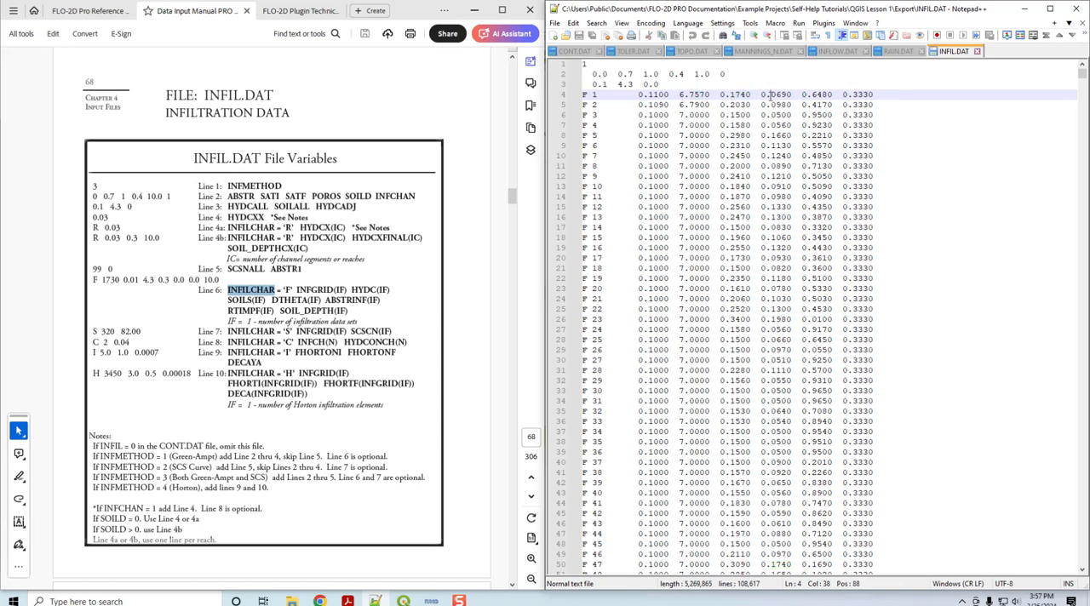
double_click(777, 95)
double_click(816, 97)
Step: Check the first F record's soil depth against the global soil depth on line 2, and consult the manual's INFIL.DAT variable descriptions
left_click(842, 94)
left_click_drag(842, 94, 862, 95)
left_click_drag(694, 74, 709, 75)
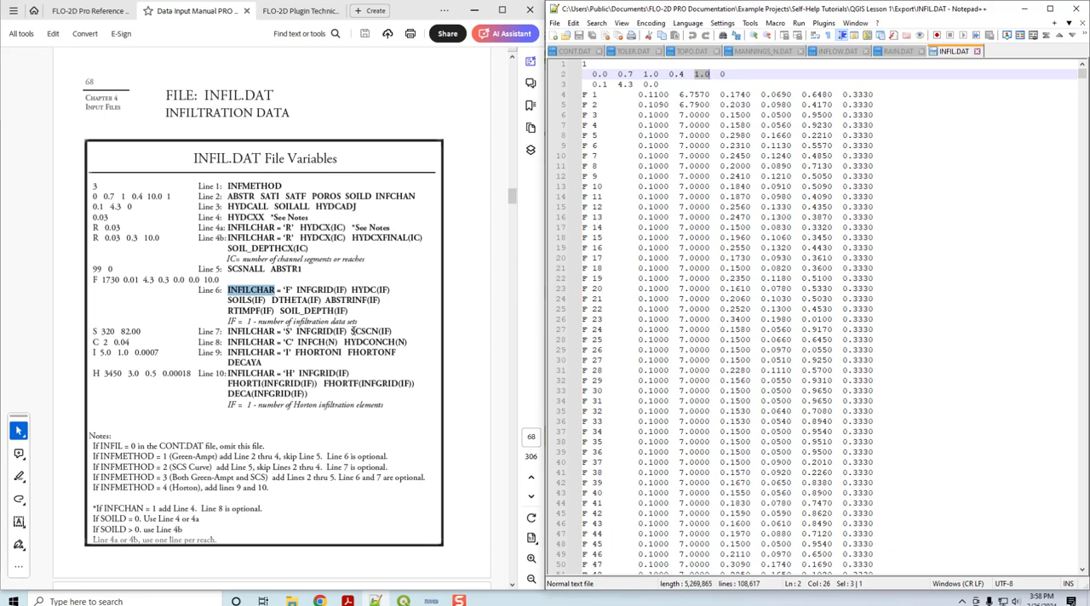
scroll(352, 331, "down", 15)
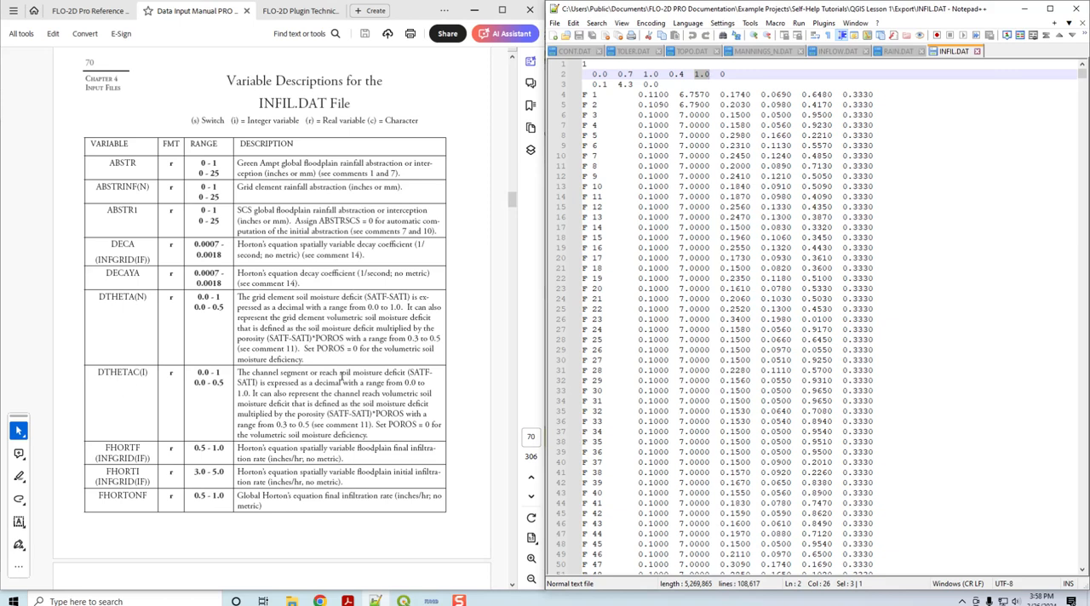
Step: Review the manual's HYDC(N) description and units, and the INFIL.DAT instructional comments 2, 4 and 5 it refers to
scroll(341, 375, "down", 5)
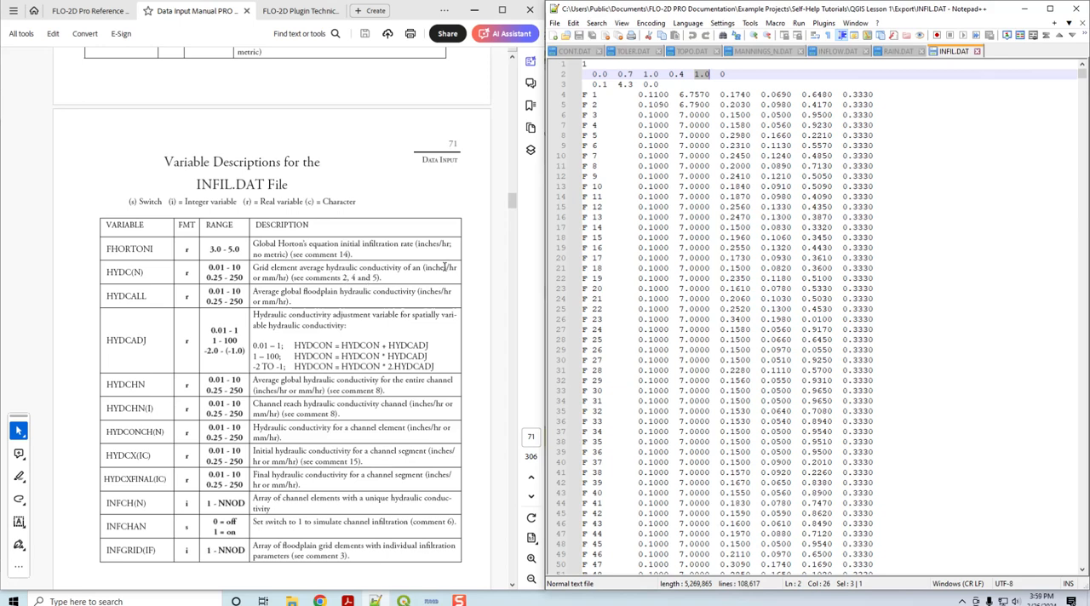
left_click_drag(424, 267, 288, 279)
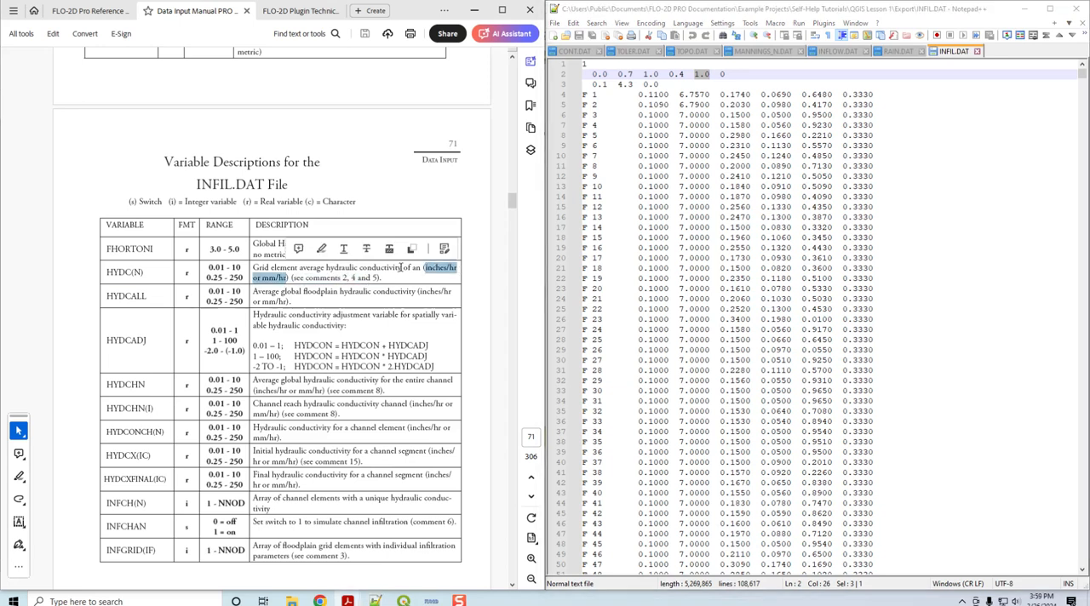
left_click(296, 279)
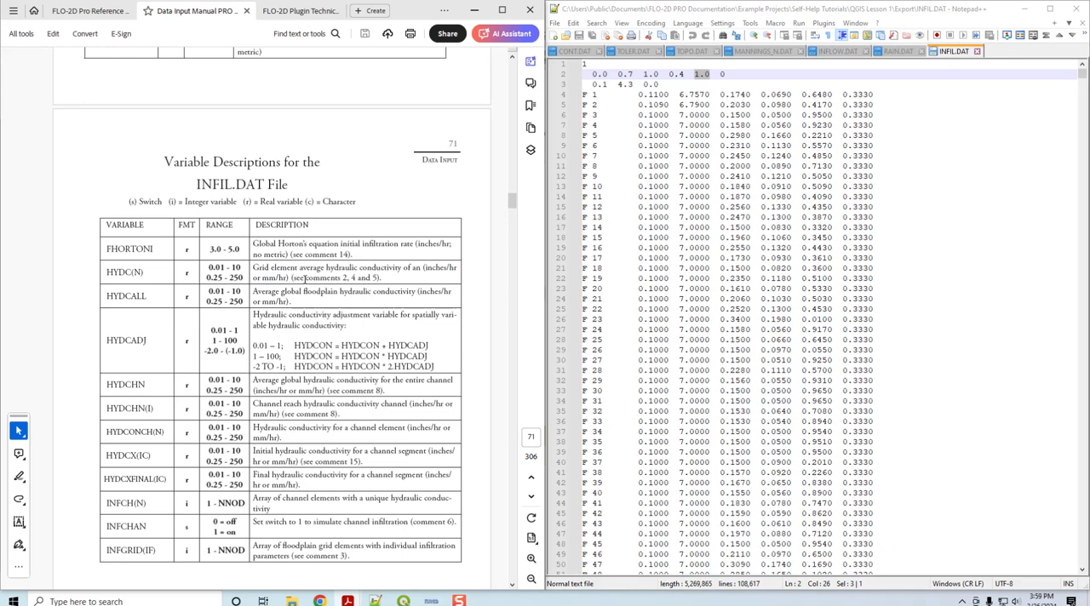
left_click_drag(307, 279, 377, 278)
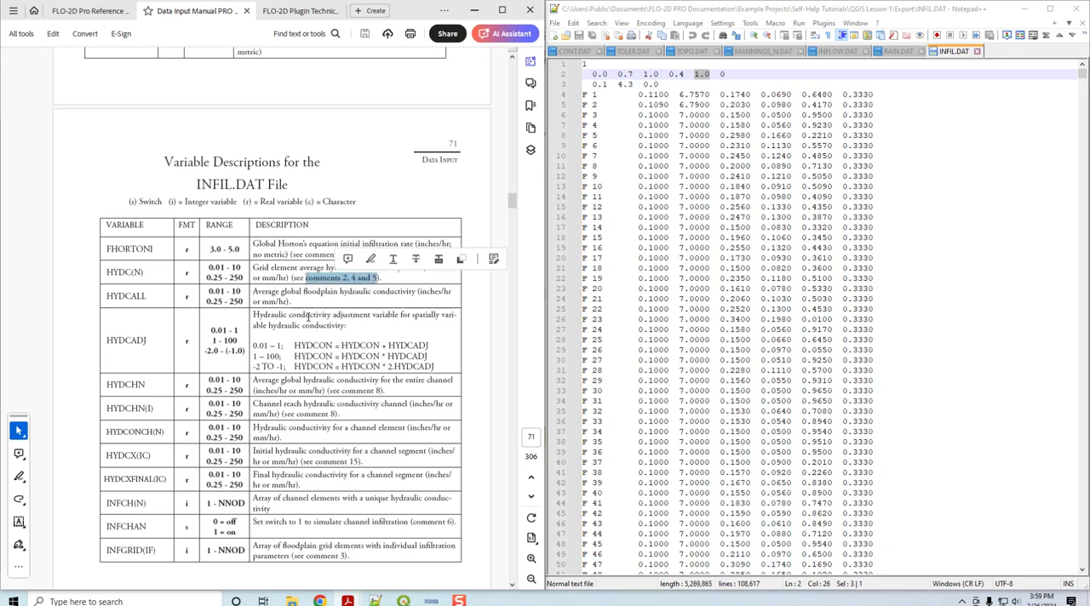
scroll(311, 328, "down", 15)
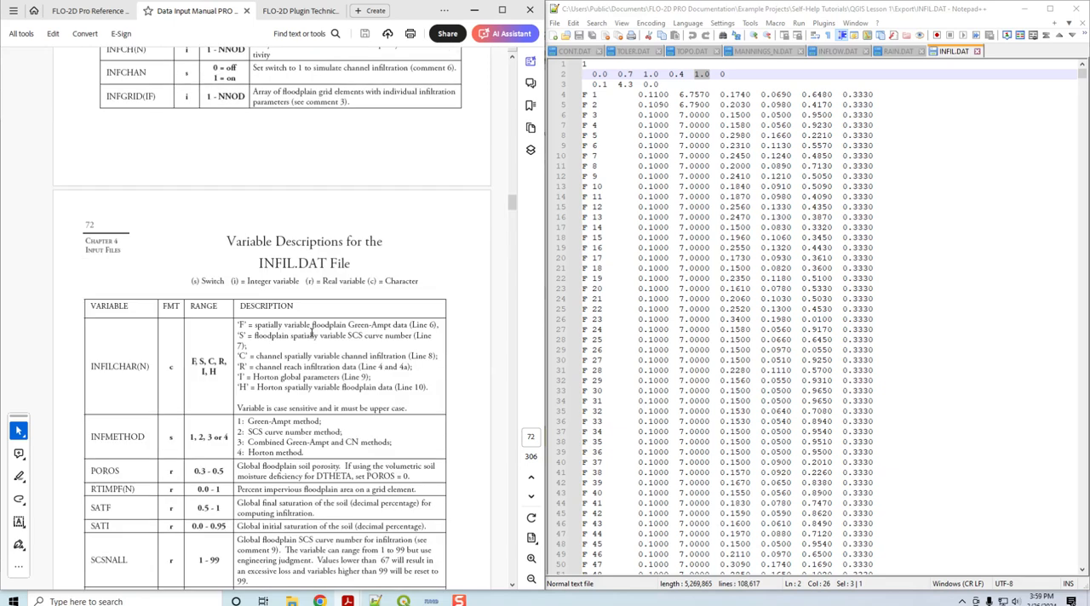
scroll(312, 337, "down", 5)
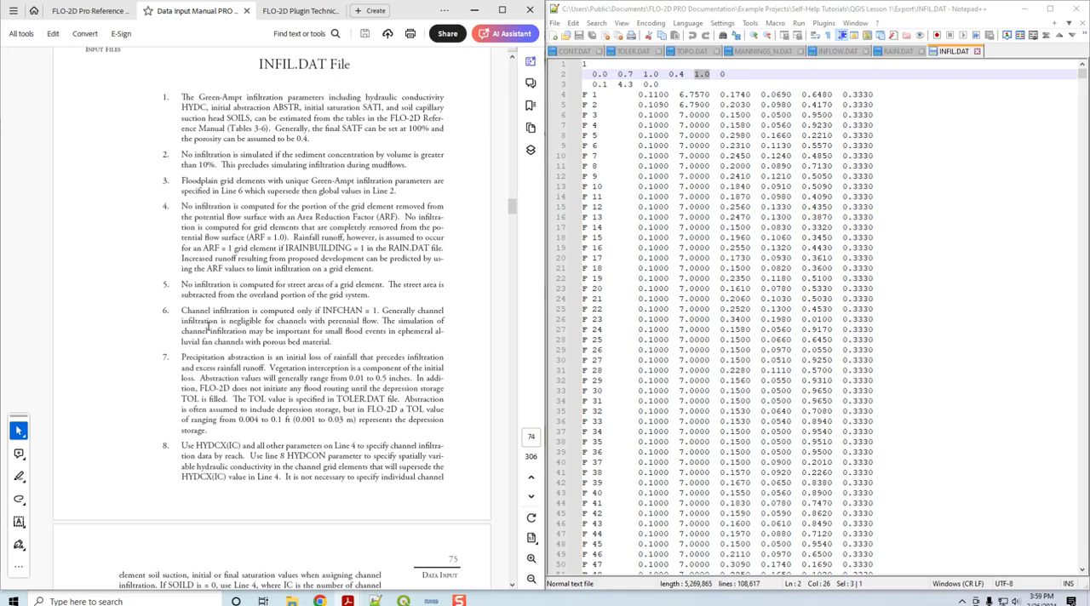
scroll(208, 326, "up", 2)
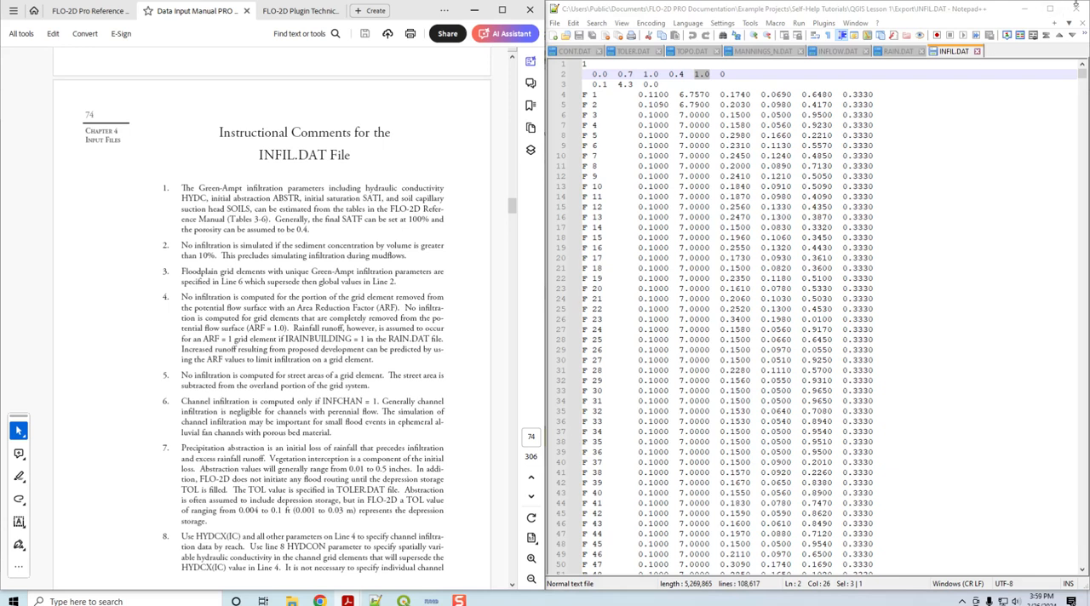
Step: Switch back to QGIS, hide the Soil 2018 layer and select the Soil 2023 layer
left_click(1025, 8)
left_click(475, 11)
left_click(901, 78)
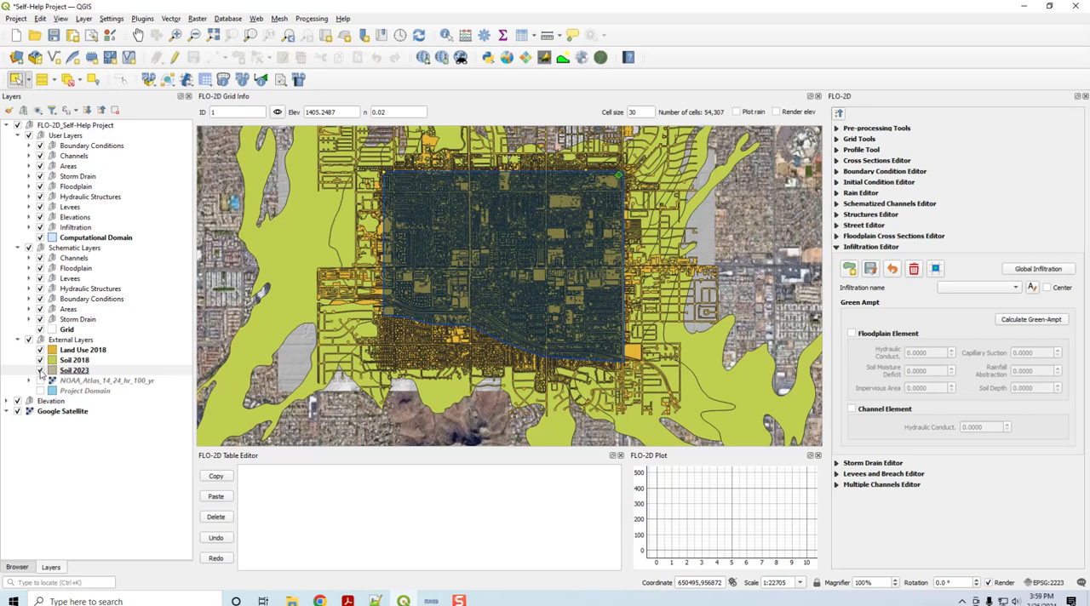
left_click(40, 361)
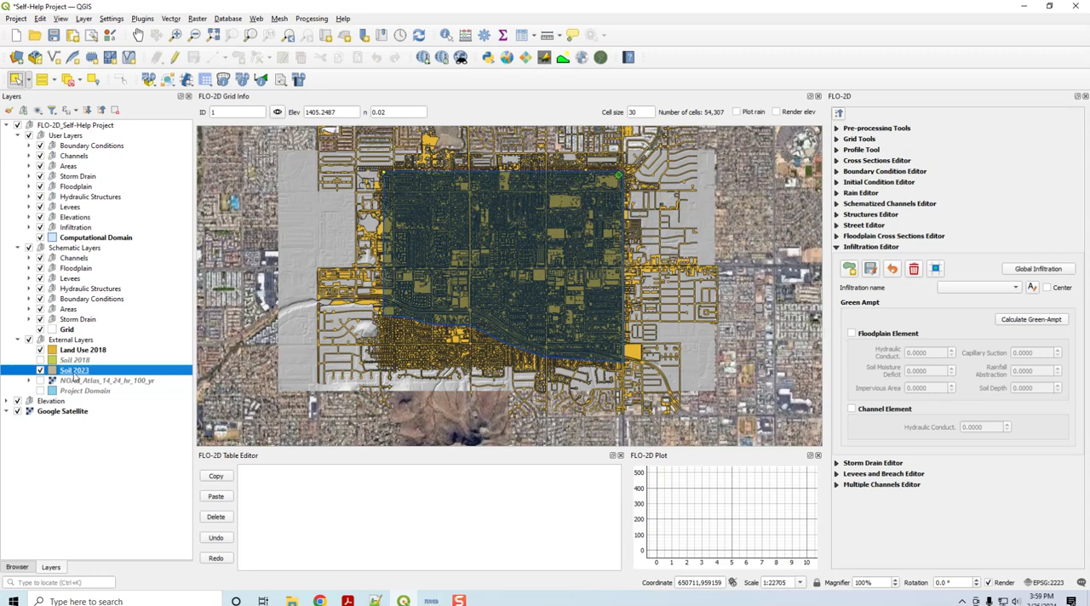
right_click(74, 375)
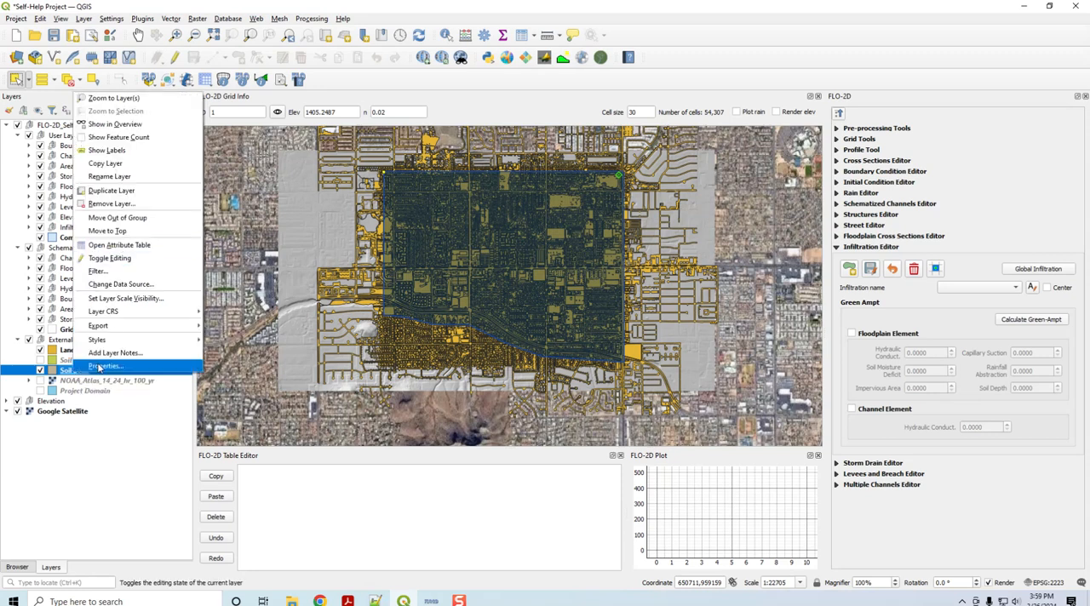
left_click(92, 440)
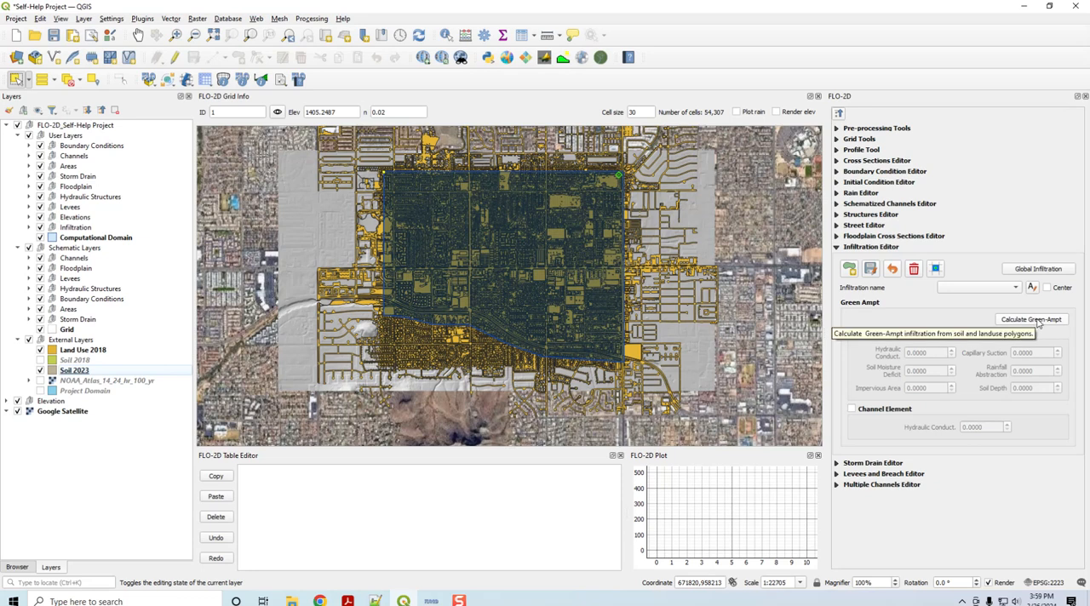
Step: Set up a Green-Ampt calculation with soil layer Soil 2023, using field hydc for hydraulic conductivity and rtimpf for rock outcrop
left_click(1035, 320)
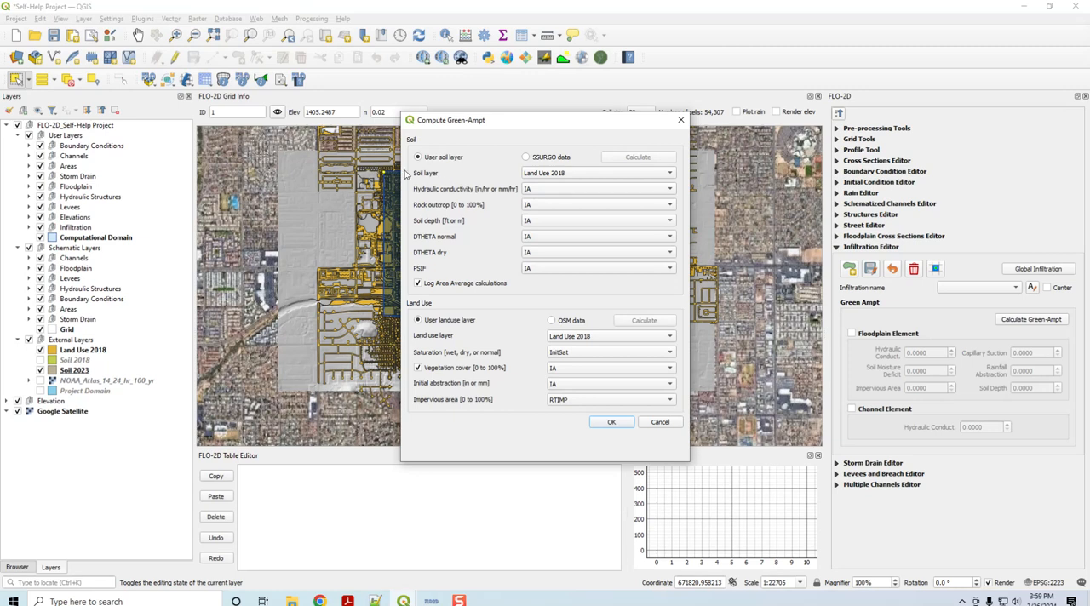
left_click(557, 174)
left_click(556, 185)
left_click(549, 189)
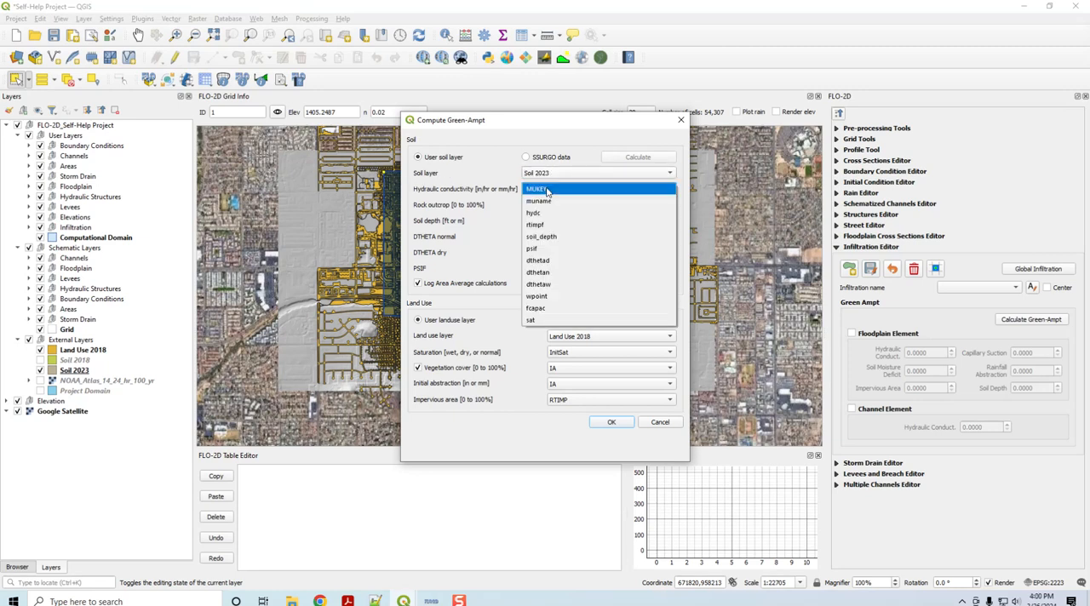
left_click(543, 213)
left_click(540, 205)
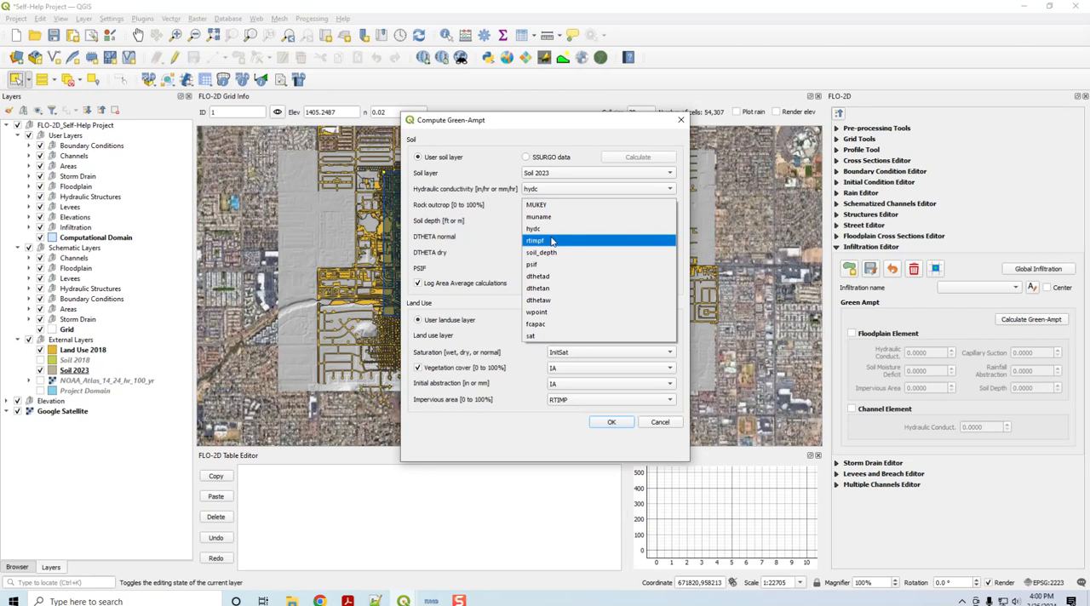
left_click(552, 242)
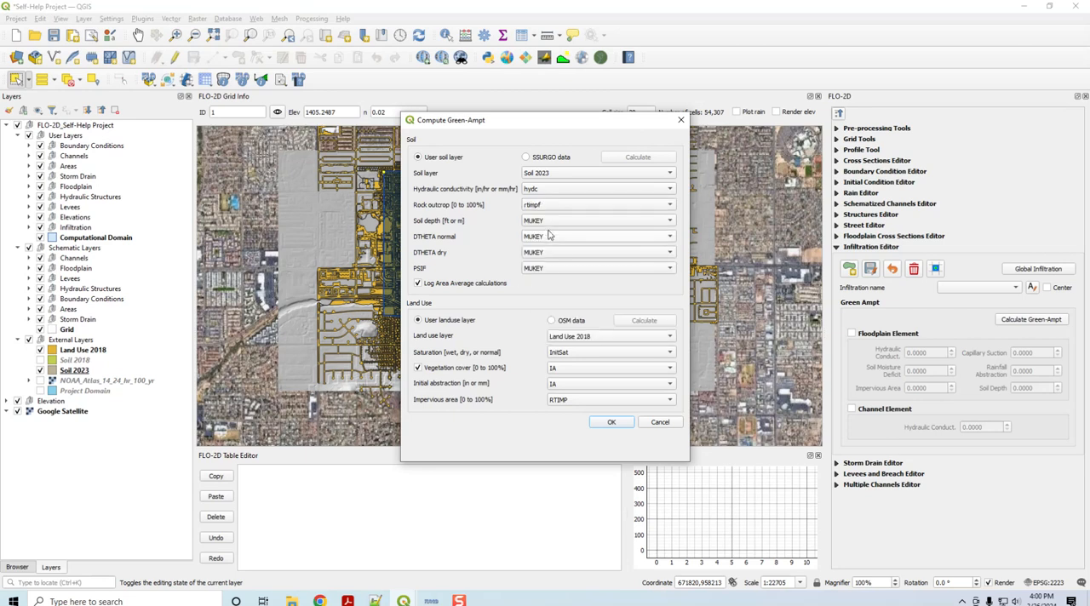
Step: Assign soil_depth to soil depth, dthetan to DTHETA normal, dthetad to DTHETA dry and psif to PSIF
left_click(550, 221)
left_click(545, 269)
left_click(545, 241)
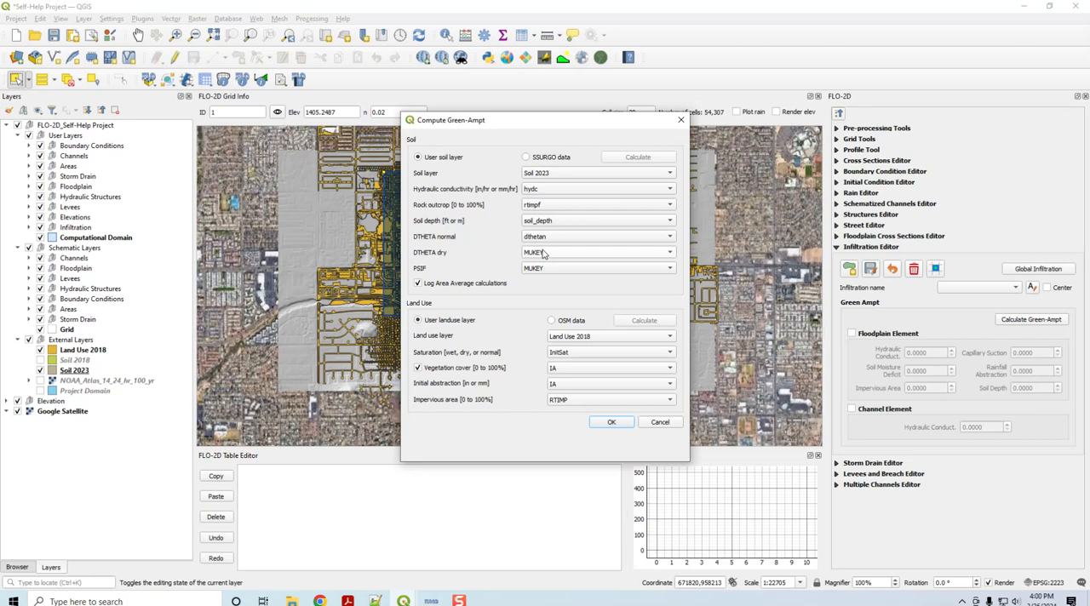
left_click(541, 252)
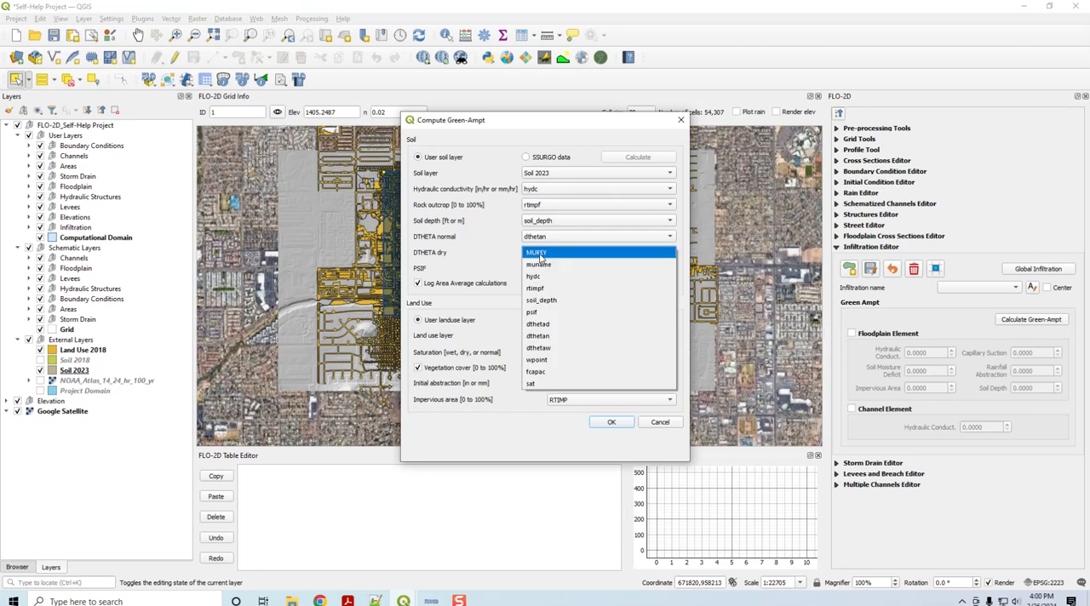
left_click(546, 325)
left_click(534, 271)
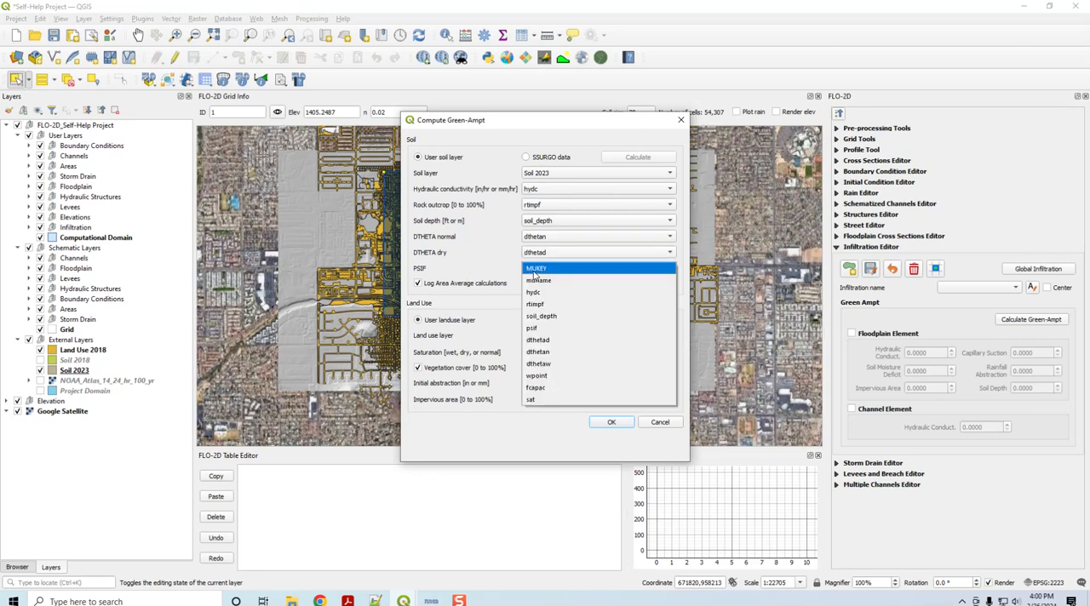
left_click(539, 330)
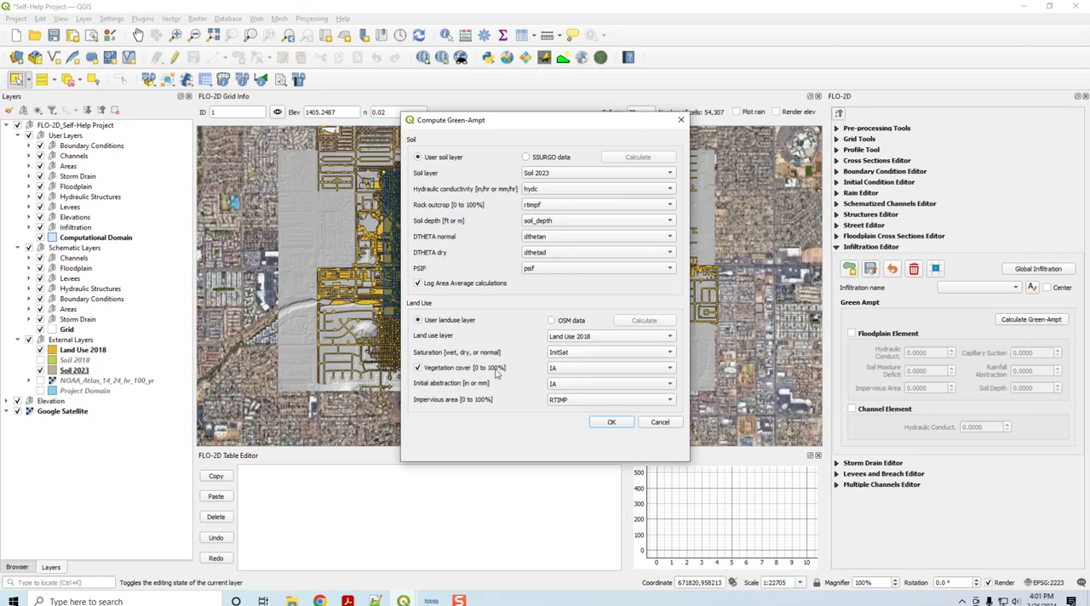
Step: Turn off vegetation cover and run the Green-Ampt computation
left_click(418, 367)
left_click(612, 423)
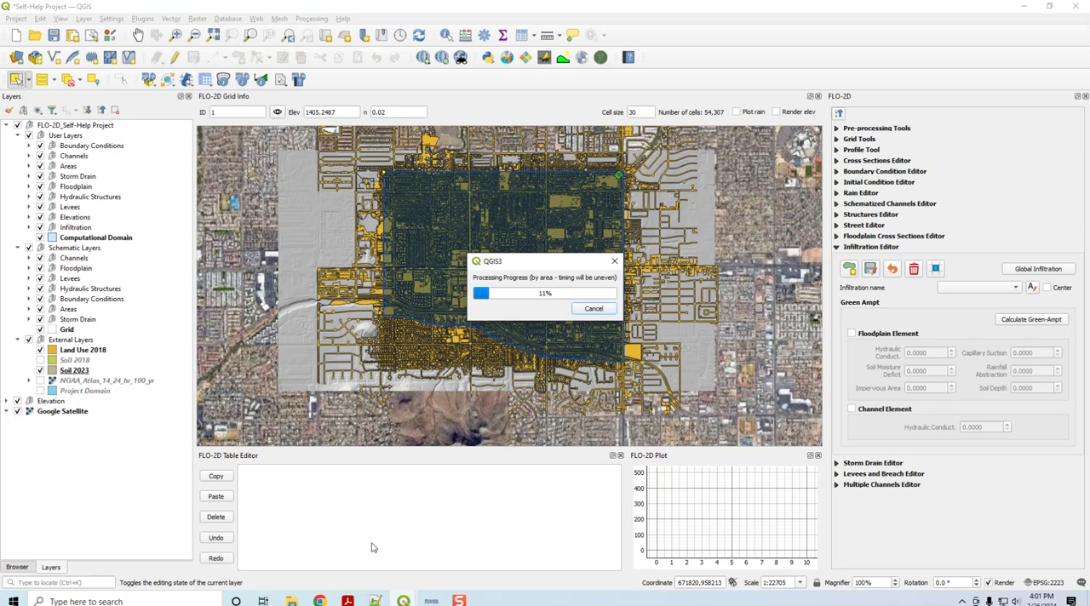
Step: Find the "Green and Ampt (FCDMC Method 2023)" section in the FLO-2D Plugin Technical Reference Manual in Acrobat
mouse_move(347, 600)
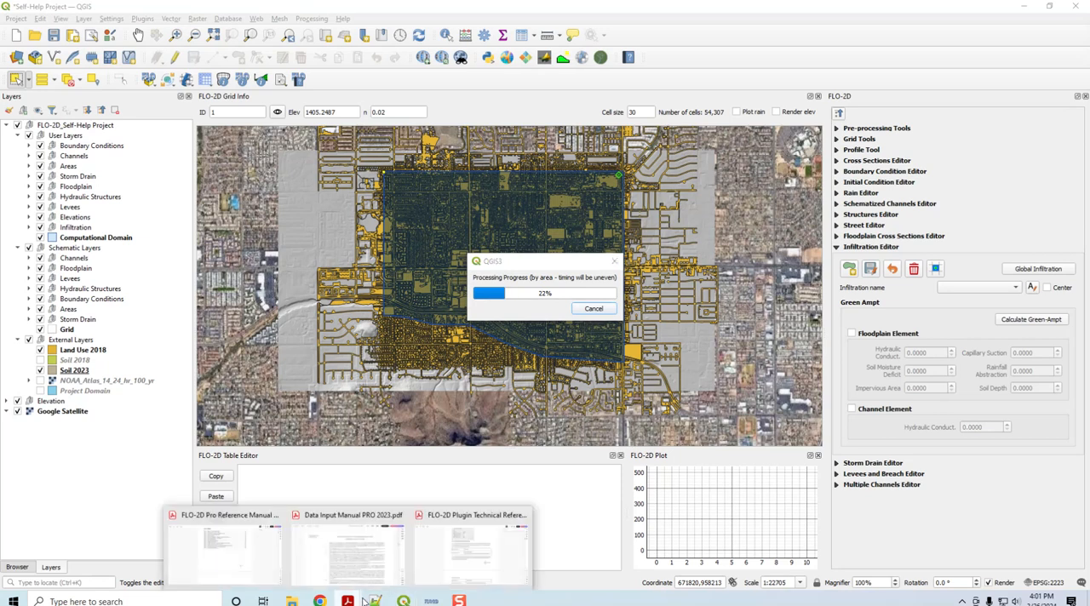
left_click(470, 552)
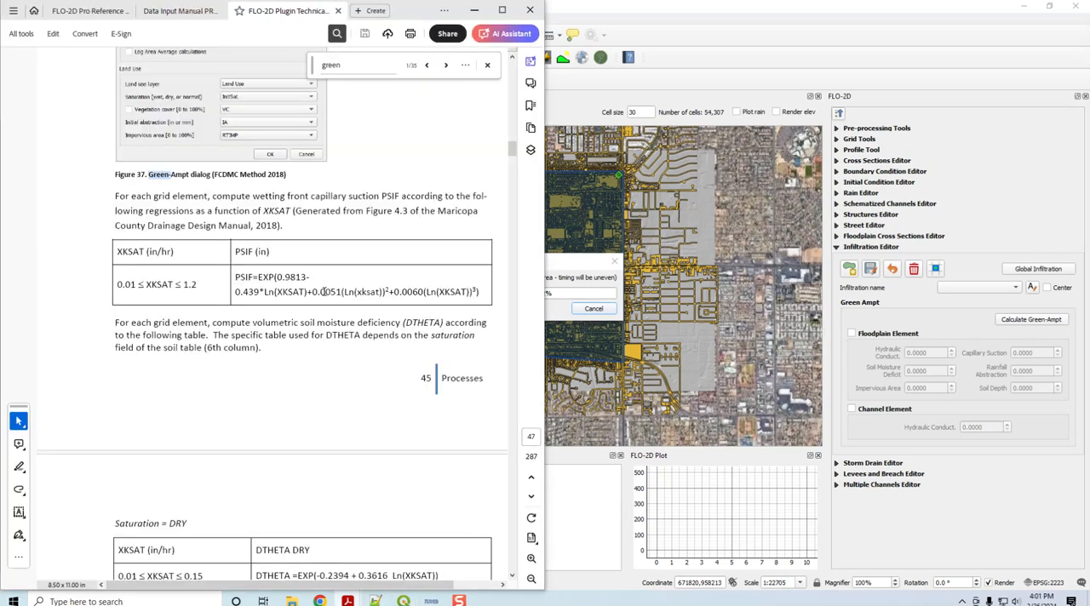
left_click_drag(511, 151, 511, 68)
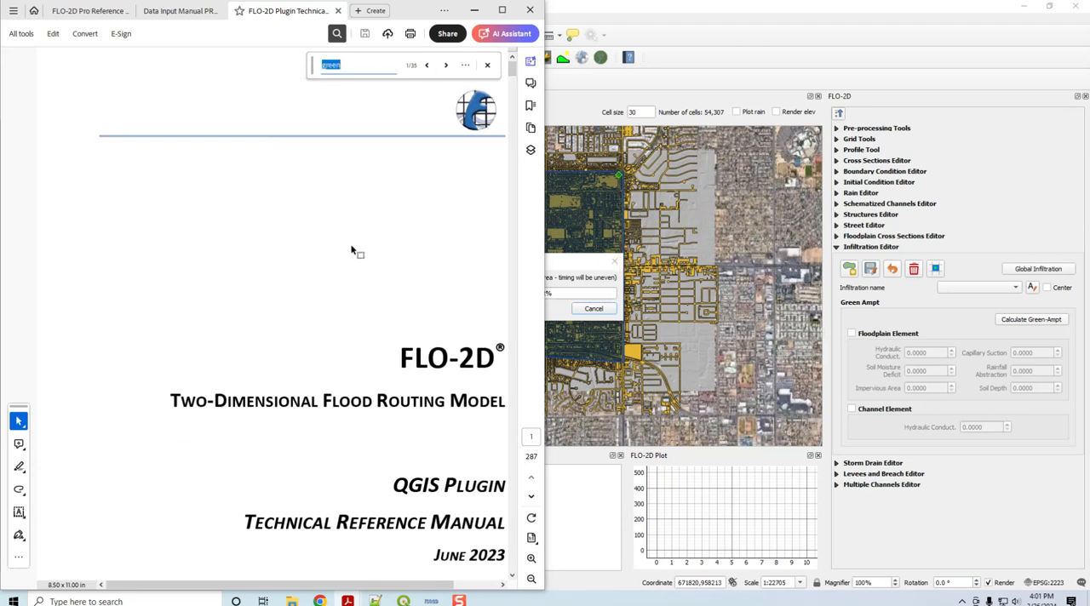
left_click(446, 65)
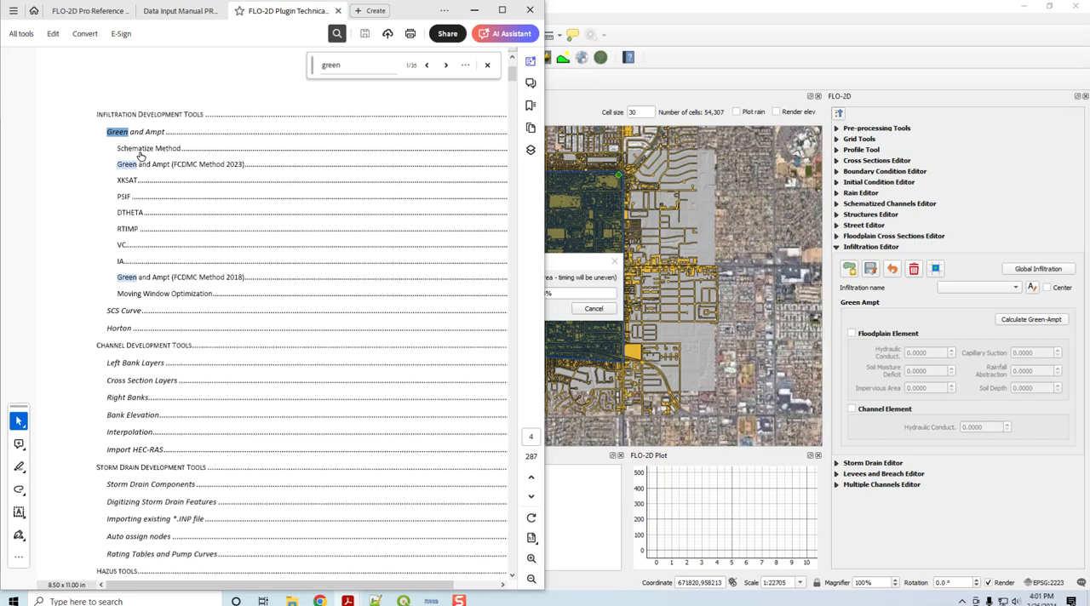
left_click(213, 168)
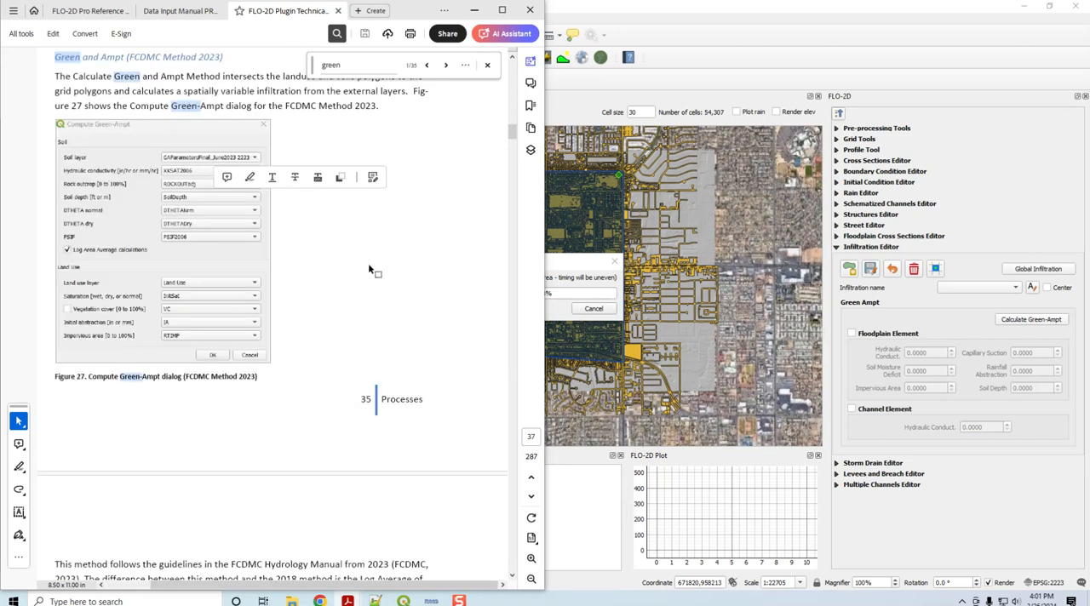
Step: Read how the FCDMC 2023 method averages XKSAT and PSIF for each grid element
scroll(369, 270, "down", 10)
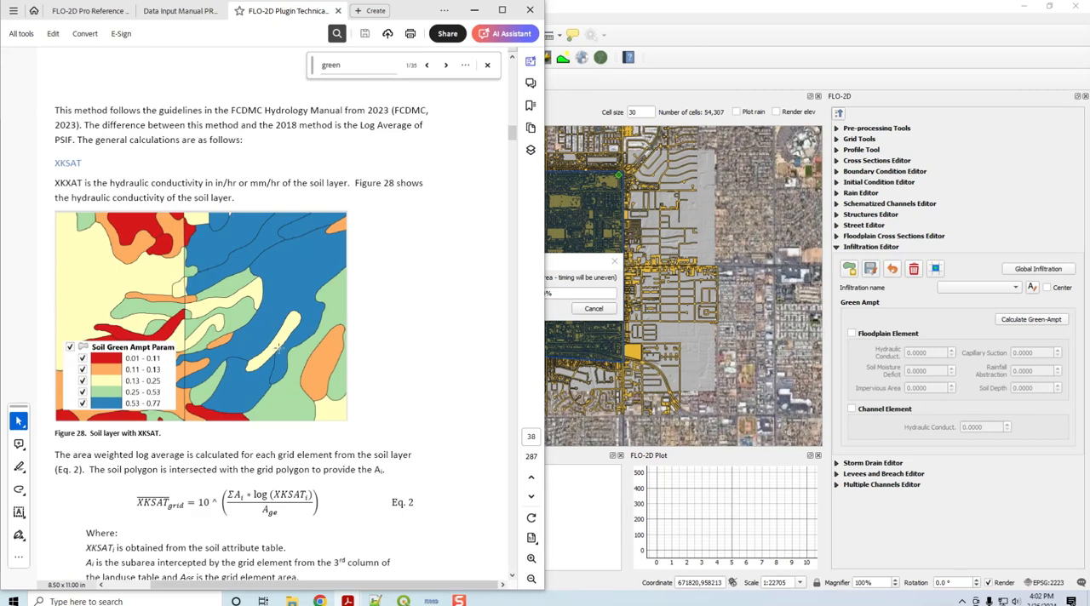
scroll(274, 349, "down", 2)
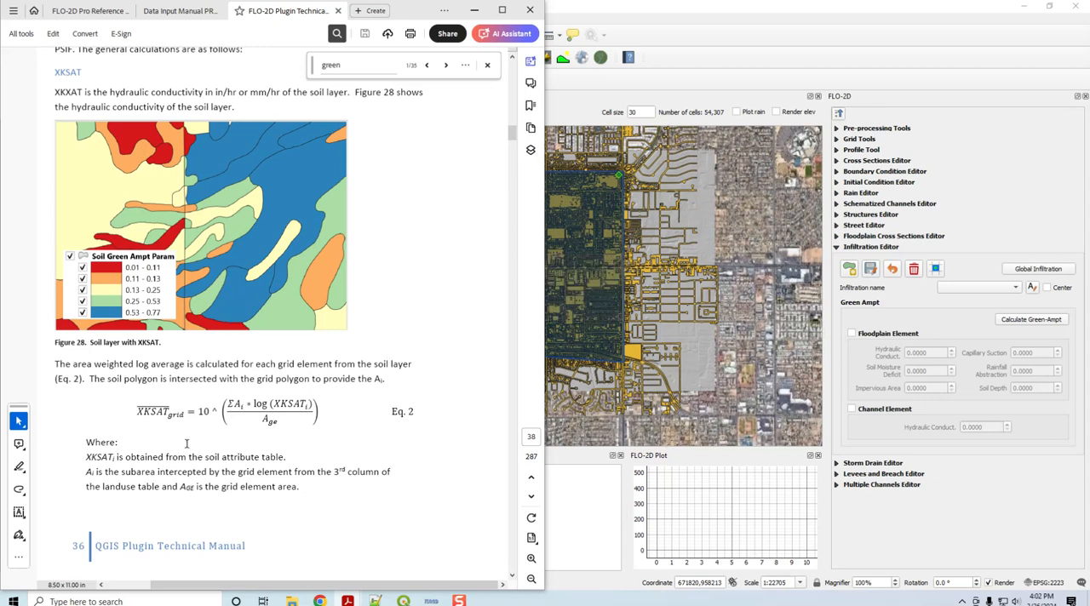
scroll(186, 444, "down", 5)
scroll(187, 444, "down", 1)
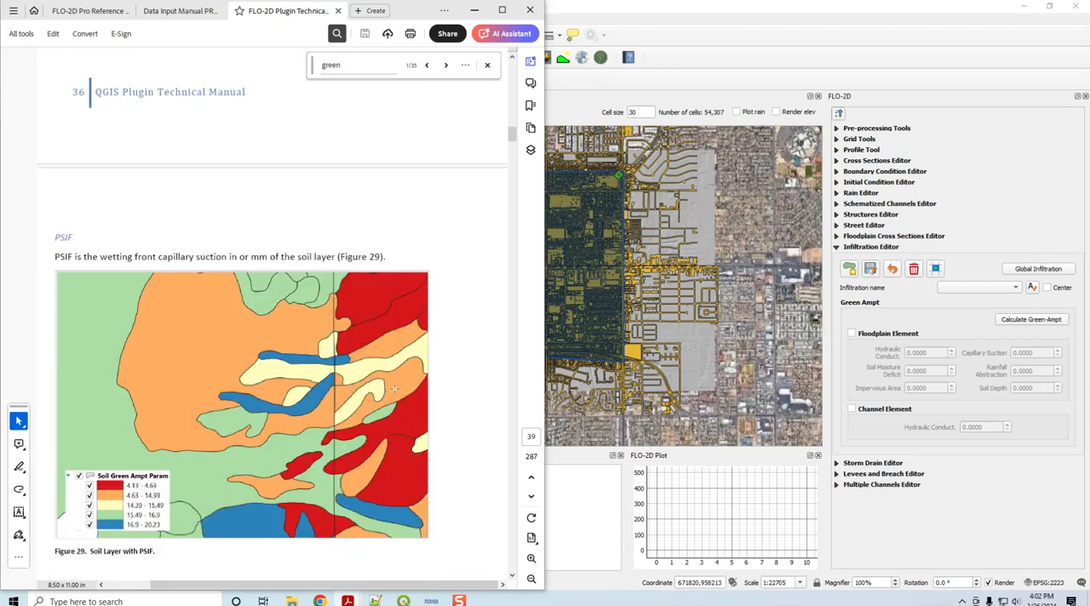
scroll(443, 390, "down", 1)
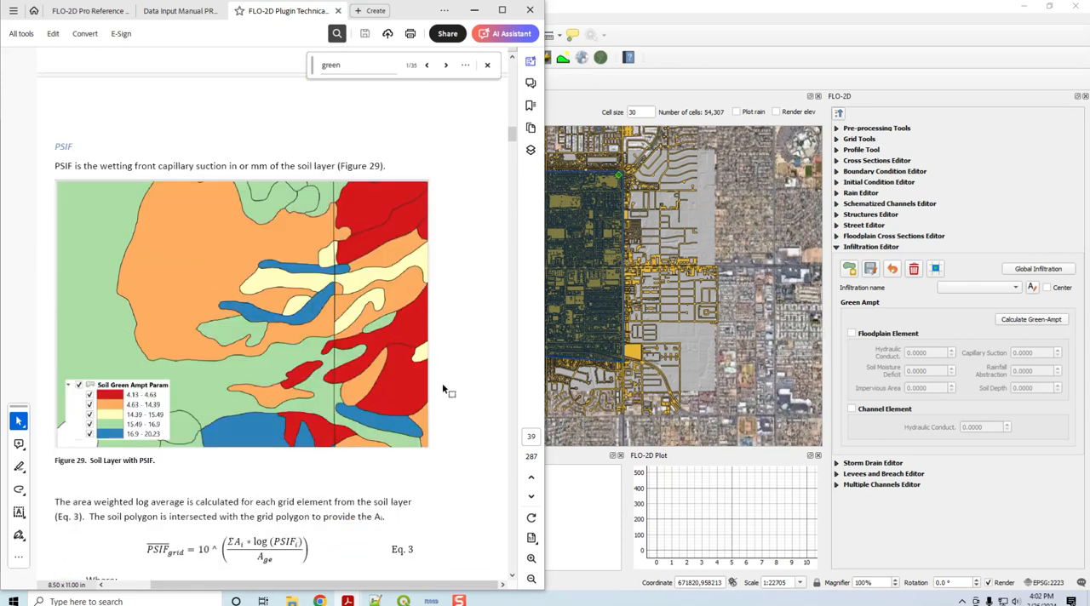
scroll(443, 389, "down", 1)
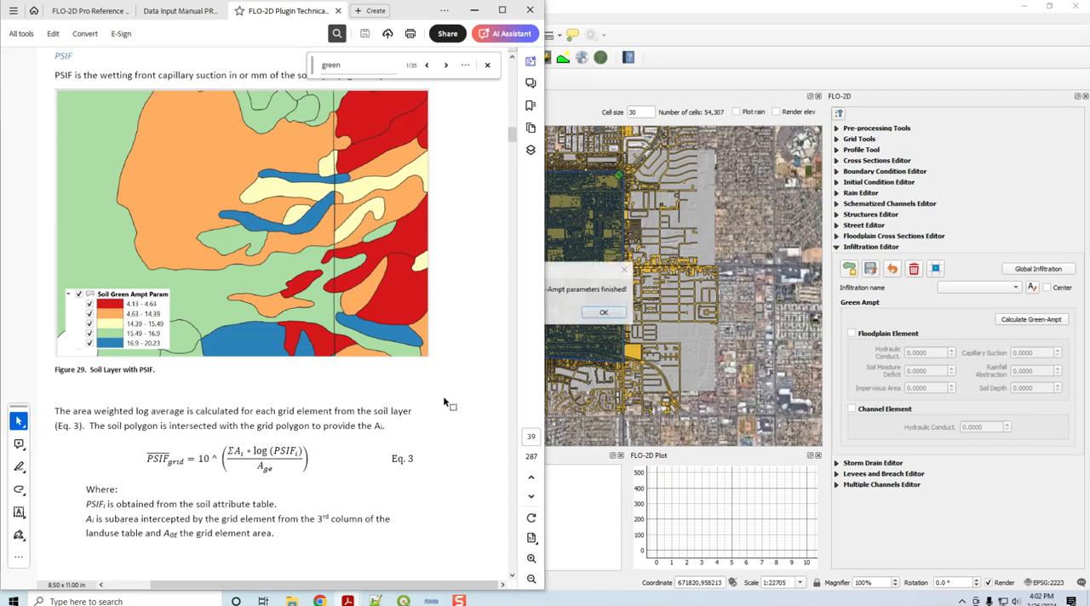
Step: Examine the manual's DTHETA description, its soil layer figure and the land use map of initial saturation conditions
scroll(390, 415, "down", 4)
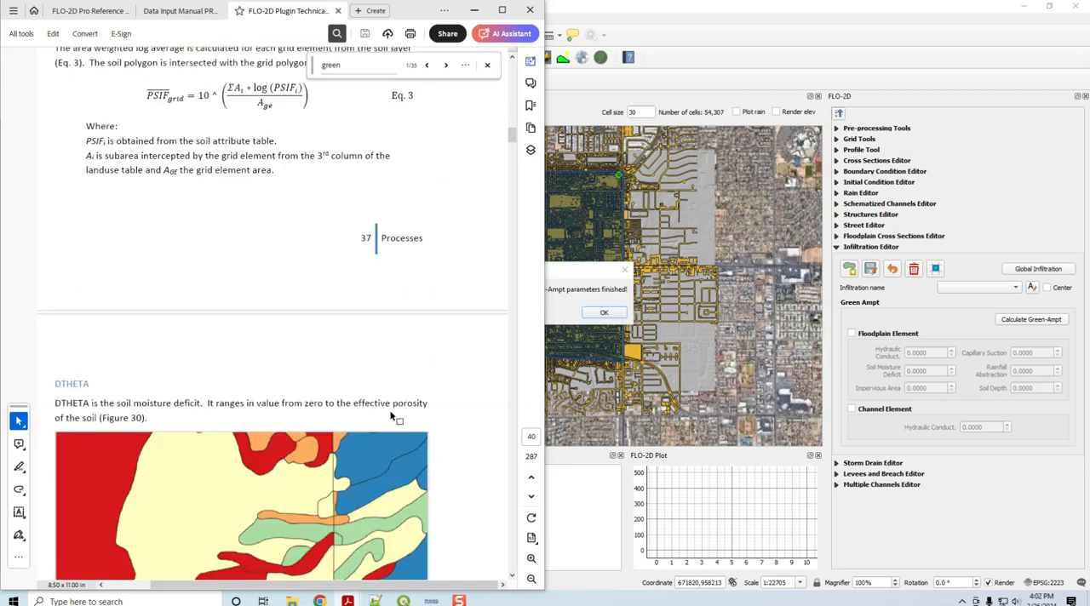
scroll(391, 415, "down", 3)
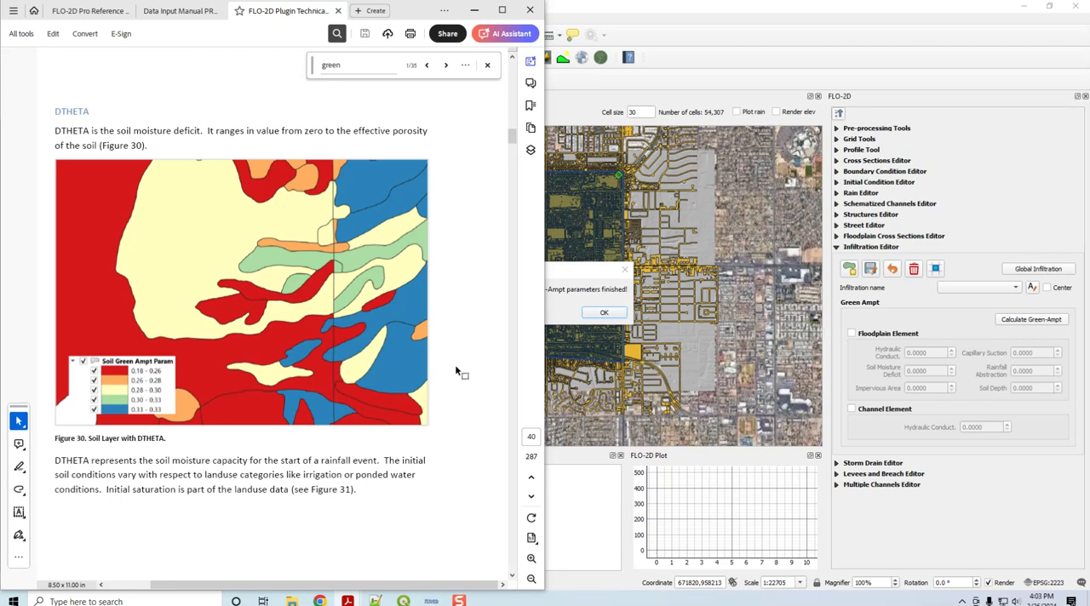
scroll(454, 365, "down", 5)
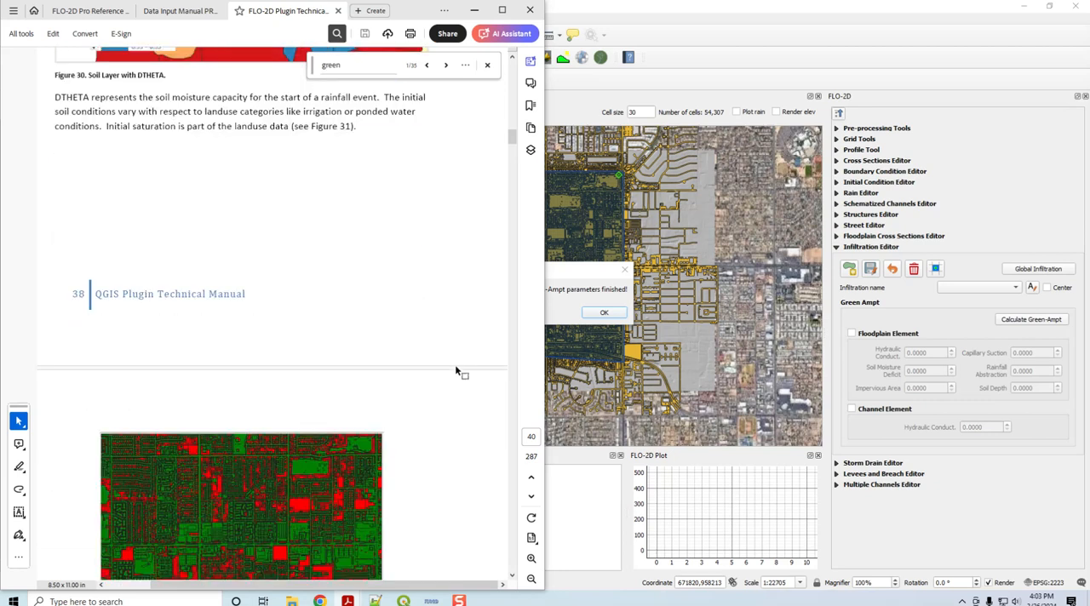
scroll(455, 372, "down", 3)
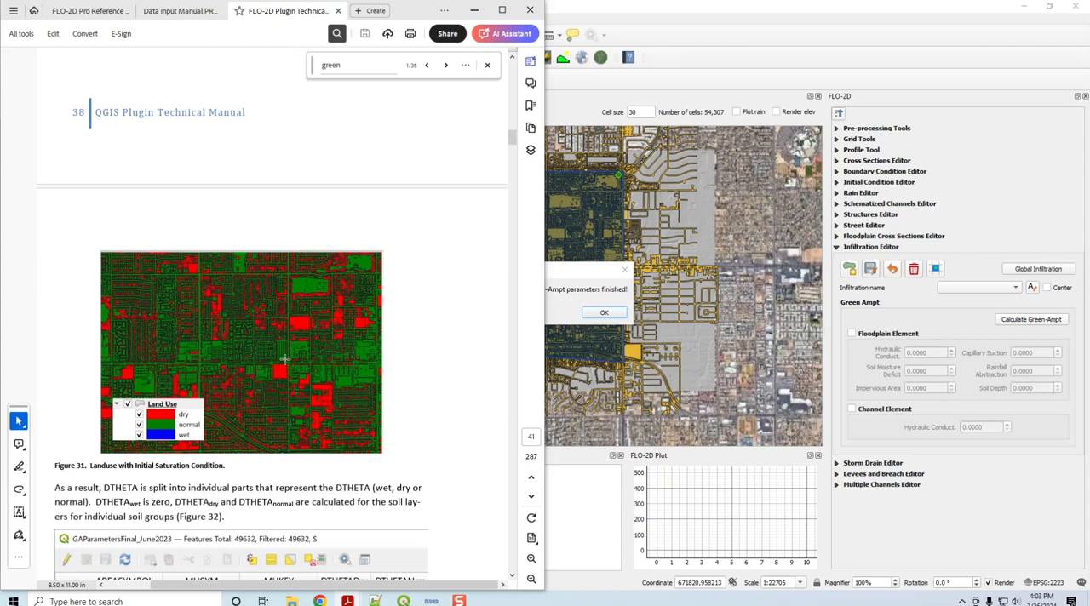
scroll(285, 360, "up", 5)
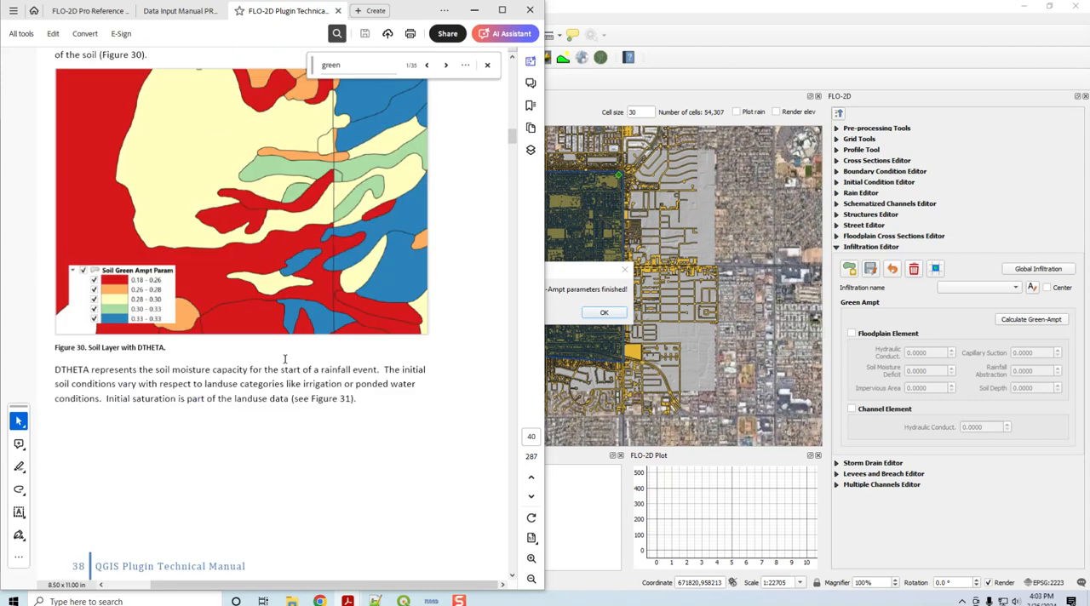
Step: Compare the DTHETA soil figure with the initial saturation map and read how DTHETA is area-weighted for each grid element
scroll(270, 248, "down", 5)
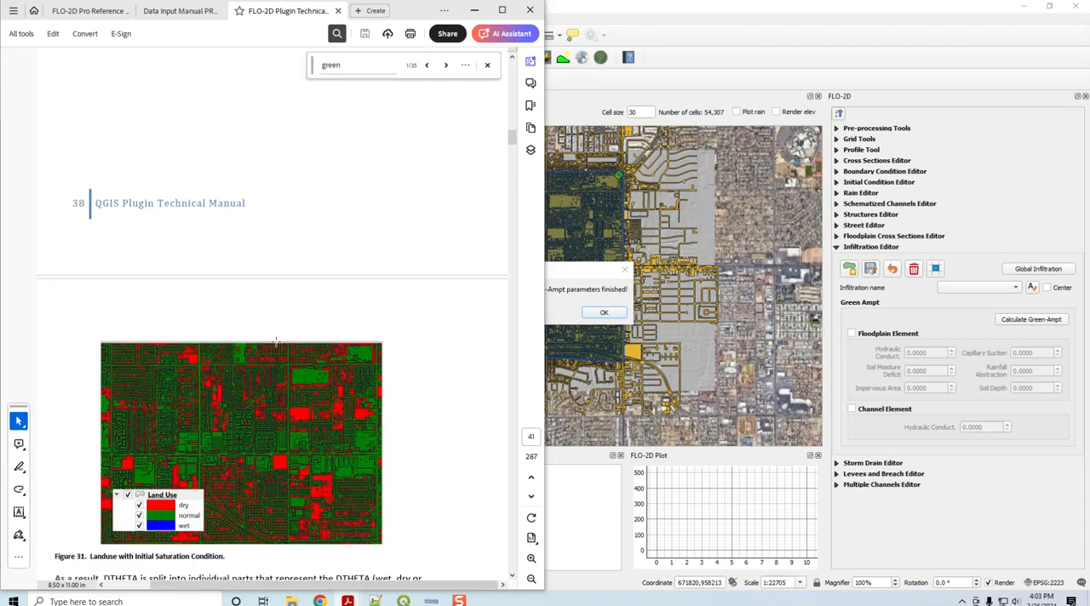
scroll(395, 400, "up", 3)
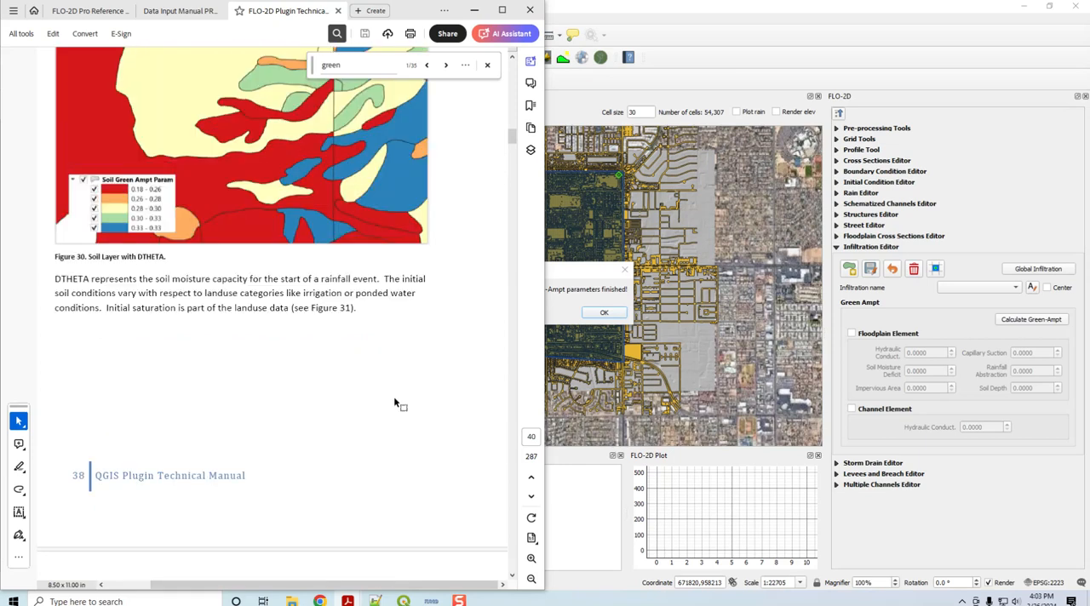
scroll(393, 396, "down", 3)
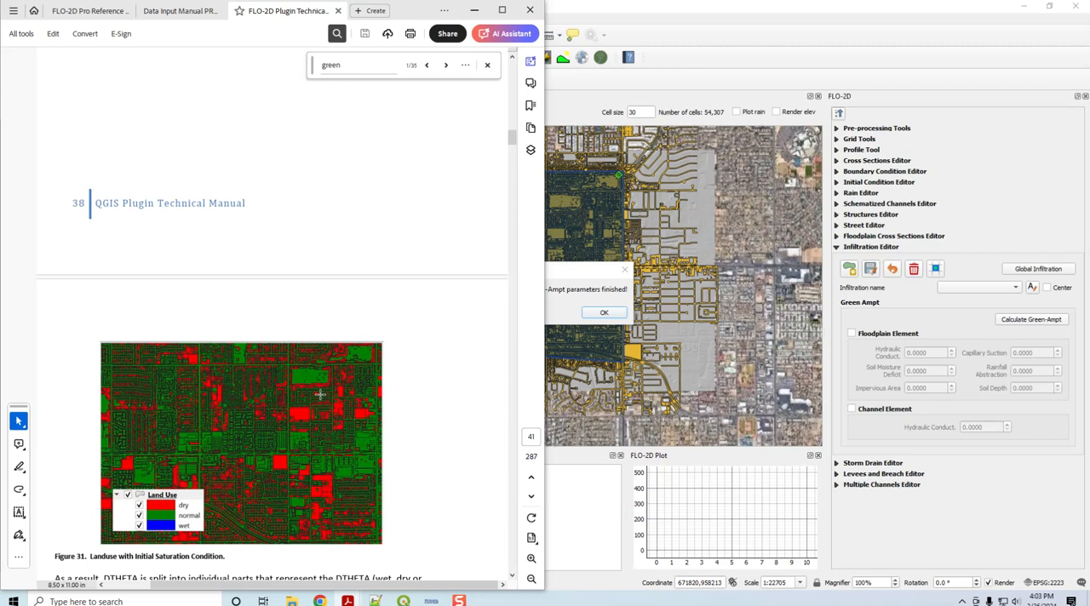
scroll(277, 409, "up", 3)
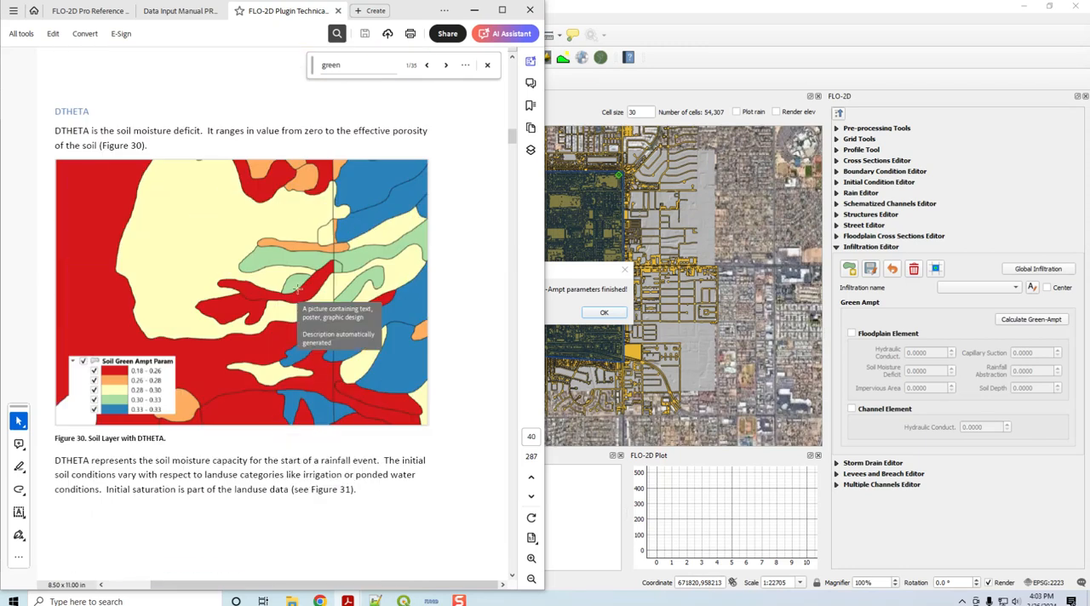
scroll(454, 441, "down", 2)
scroll(454, 444, "down", 10)
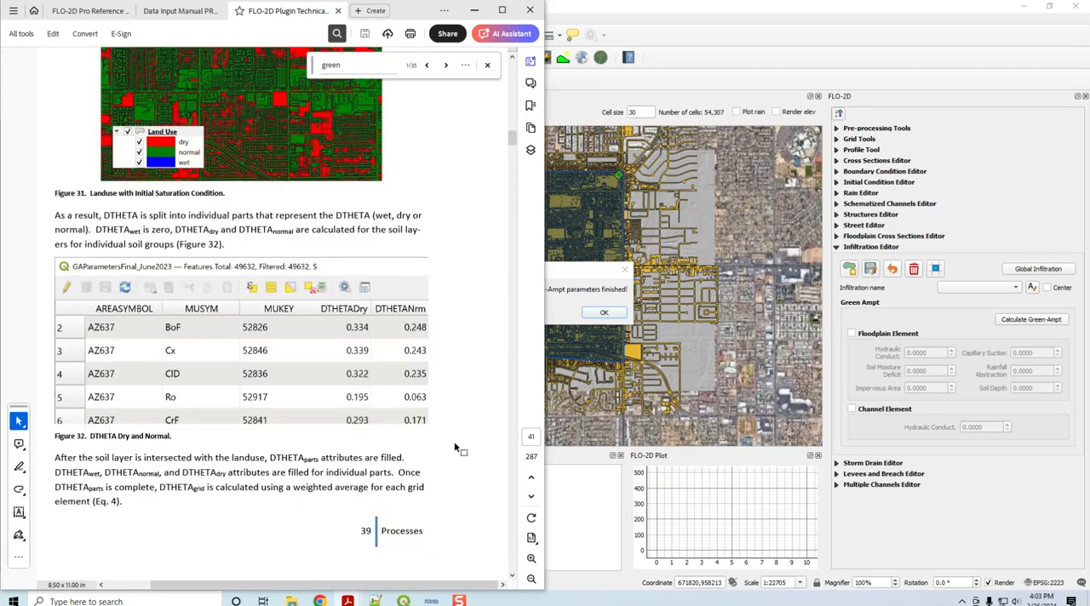
scroll(453, 441, "down", 11)
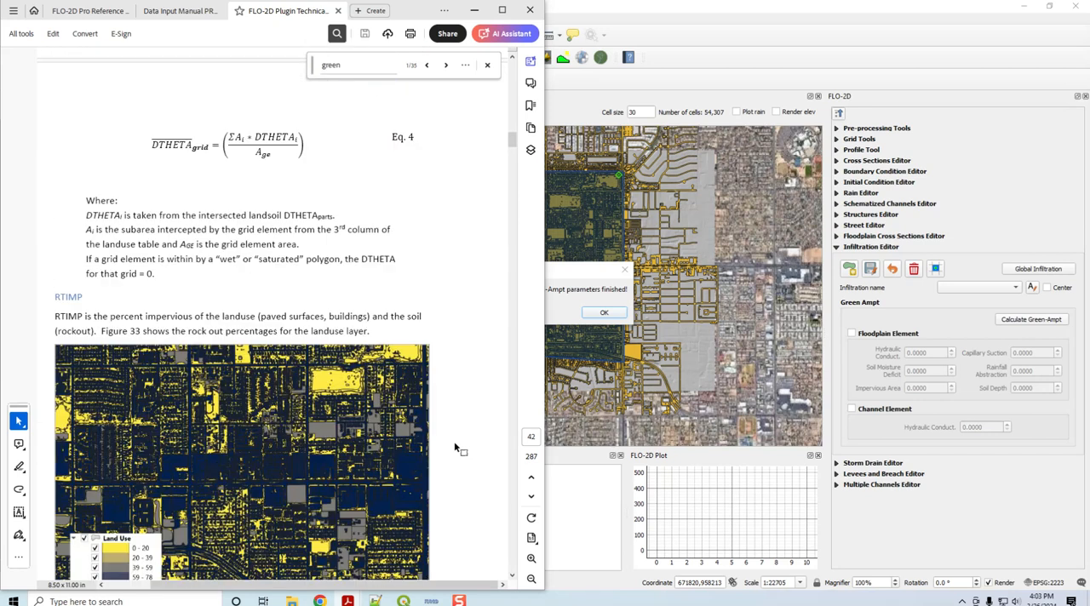
Step: Read the manual's RTIMP section, covering the land use rockout figure and the maximum impervious value equation
scroll(454, 441, "down", 2)
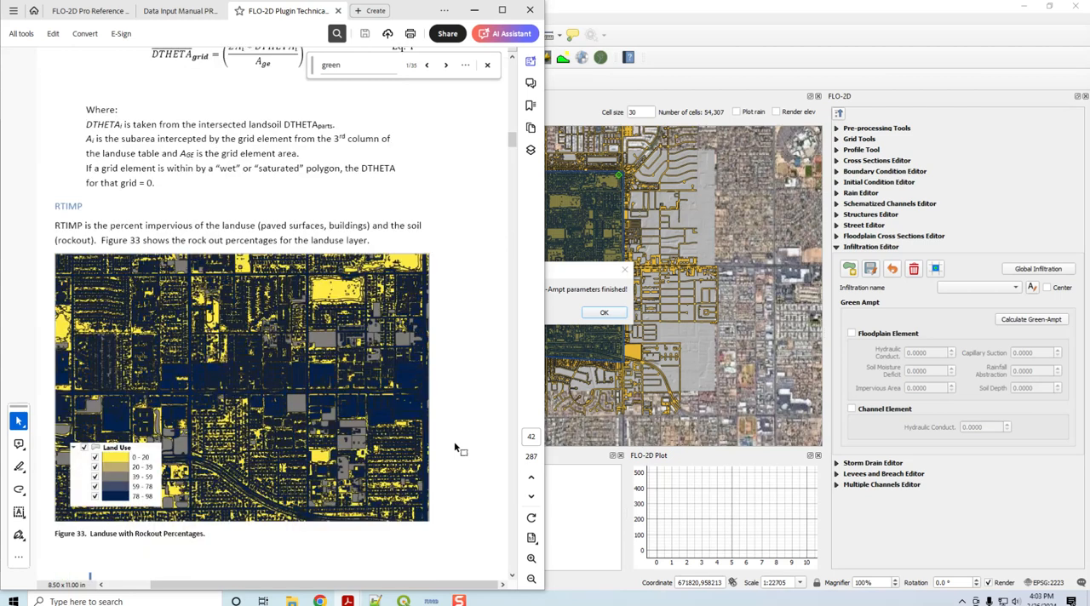
scroll(454, 441, "down", 2)
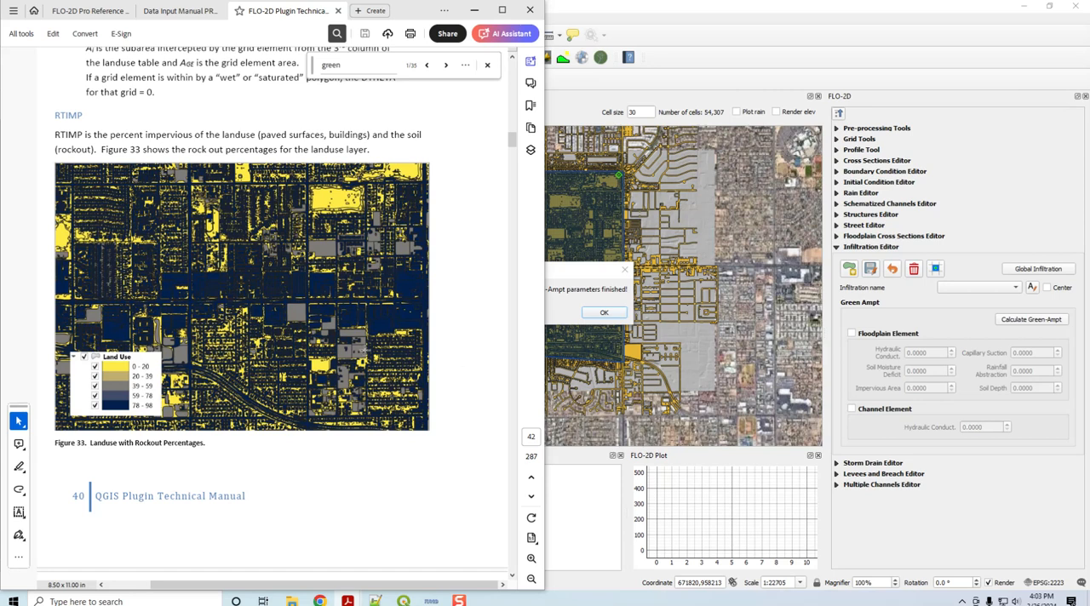
scroll(442, 314, "down", 10)
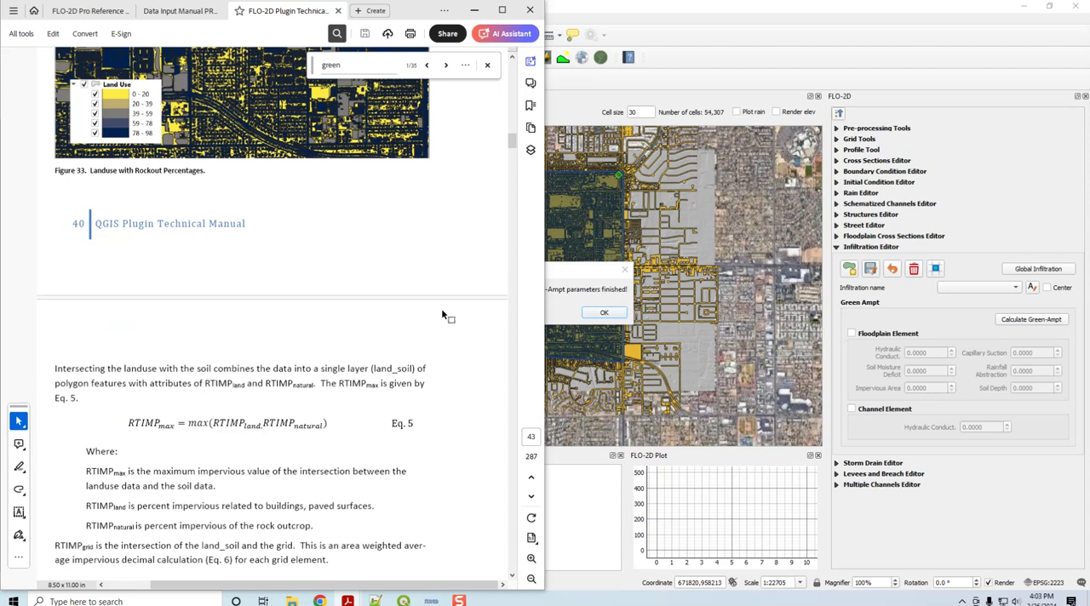
Step: Review the manual's INFIL.DAT example, the vegetative cover section and the area-weighted initial abstraction equation
scroll(442, 314, "down", 7)
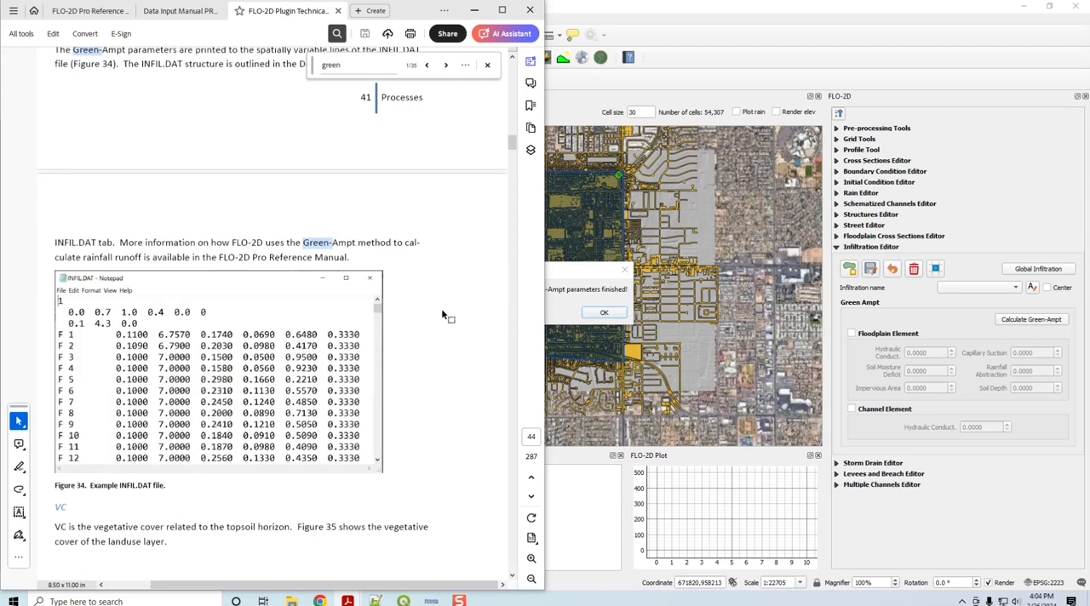
scroll(442, 314, "down", 3)
scroll(442, 314, "down", 10)
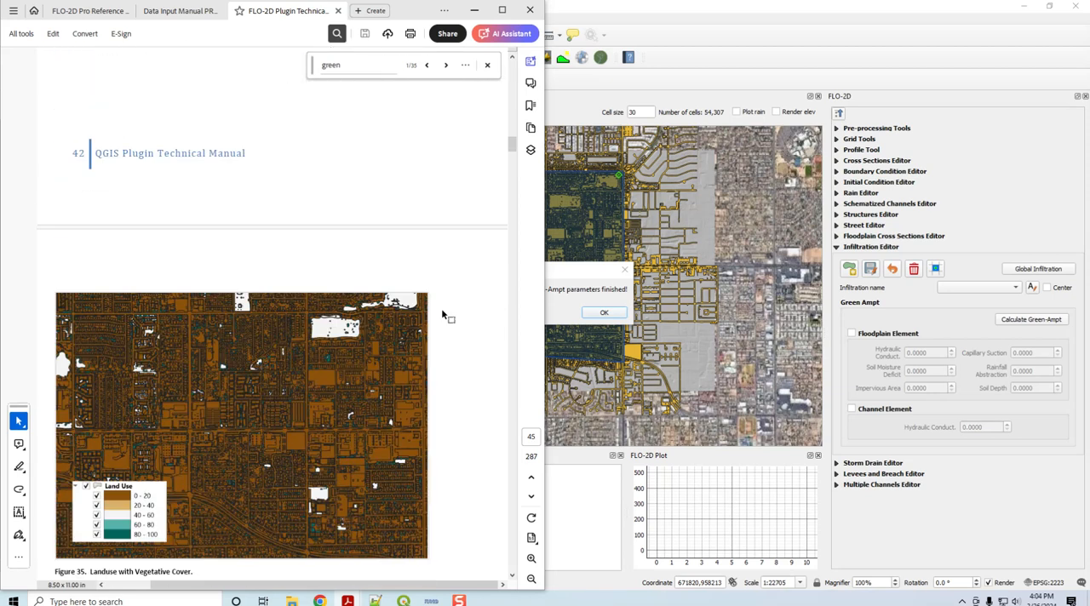
scroll(442, 314, "down", 10)
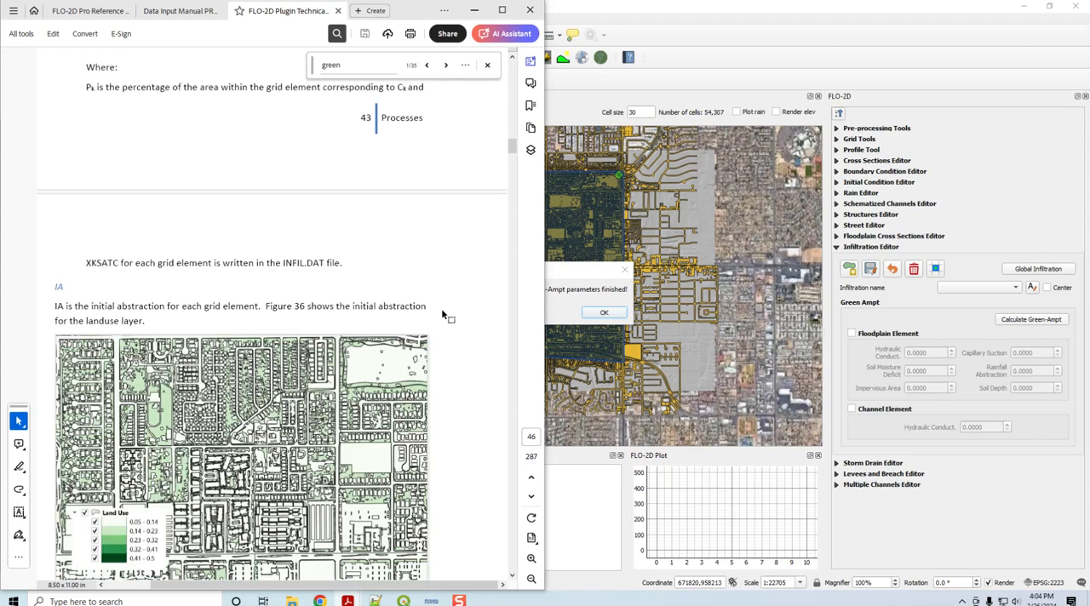
scroll(249, 204, "up", 5)
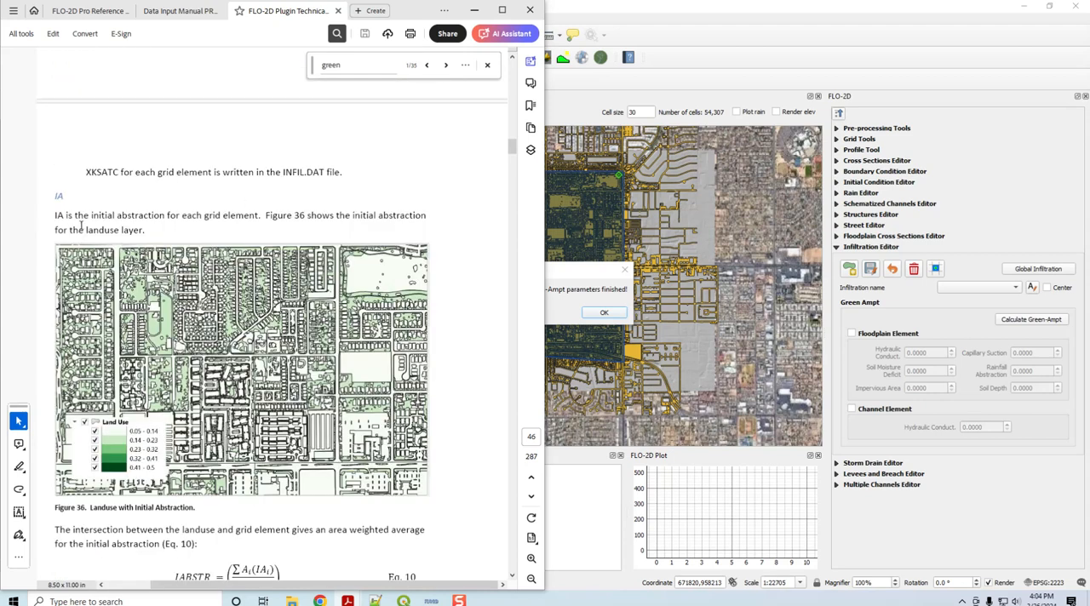
scroll(245, 230, "down", 3)
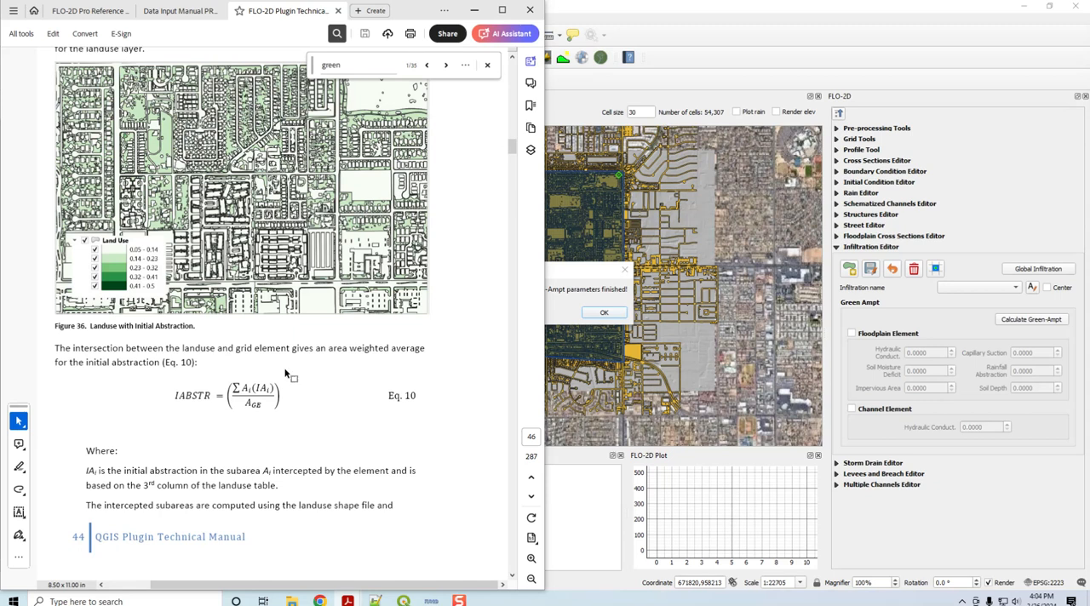
scroll(286, 374, "down", 2)
Step: Examine the "Green and Ampt (FCDMC Method 2018)" section with its Compute Green-Ampt dialog and PSIF regression
scroll(261, 310, "down", 5)
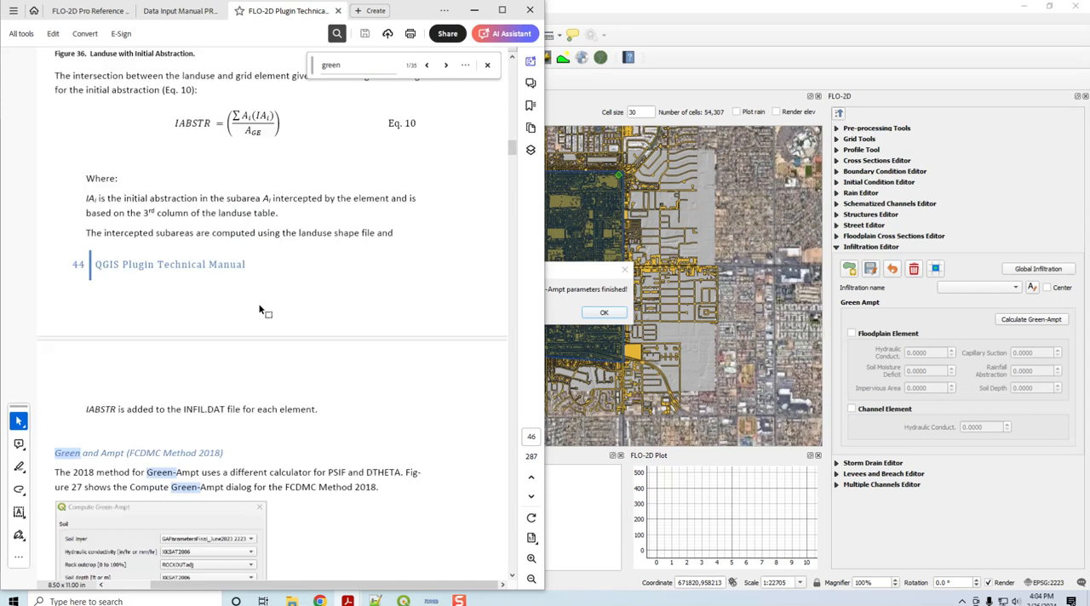
scroll(261, 309, "down", 2)
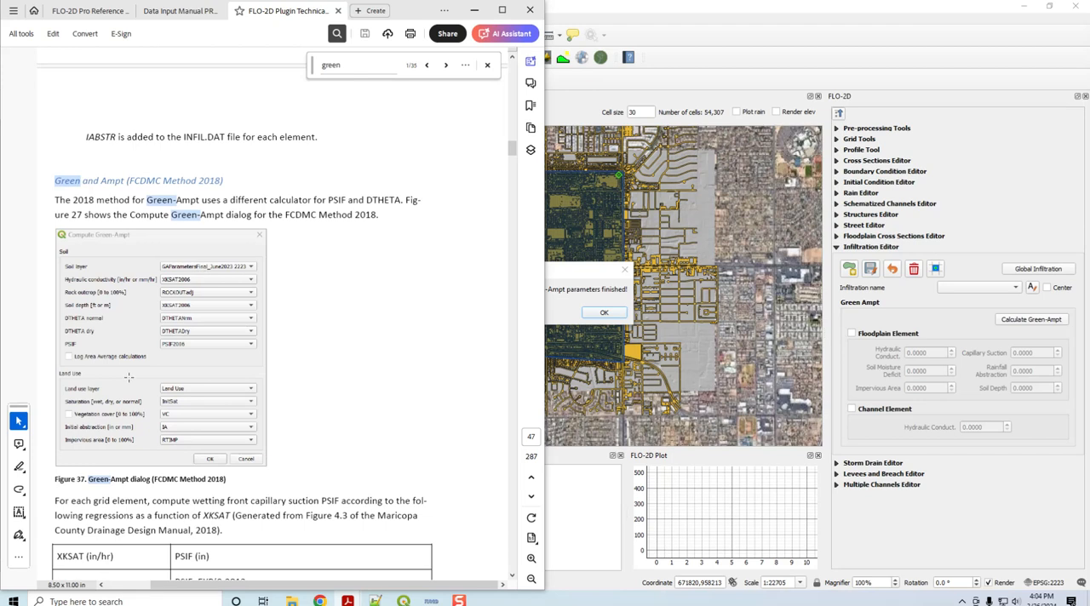
scroll(335, 389, "down", 2)
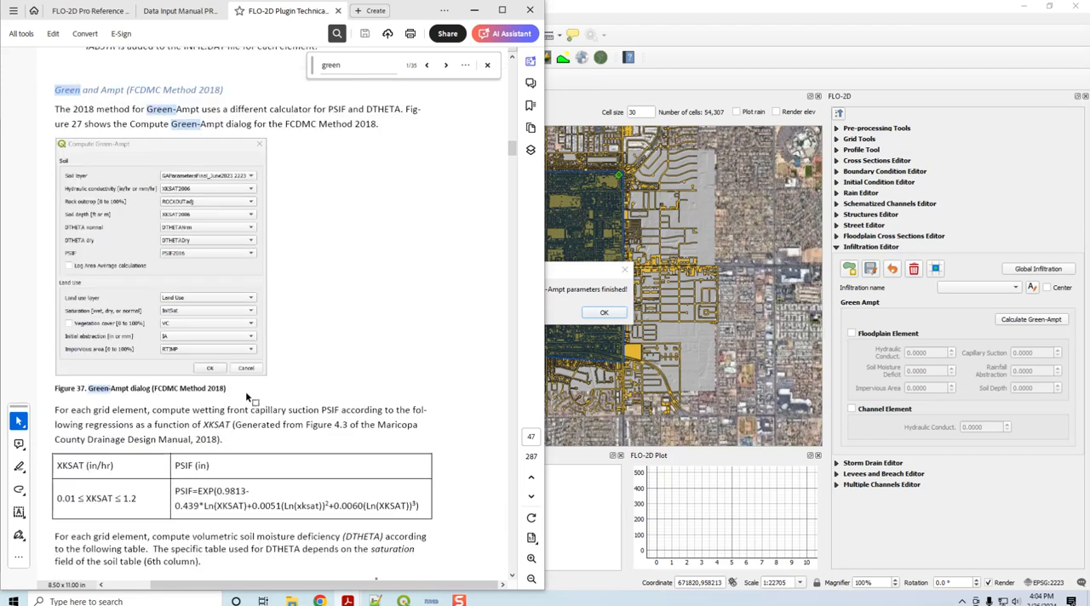
scroll(247, 394, "up", 4)
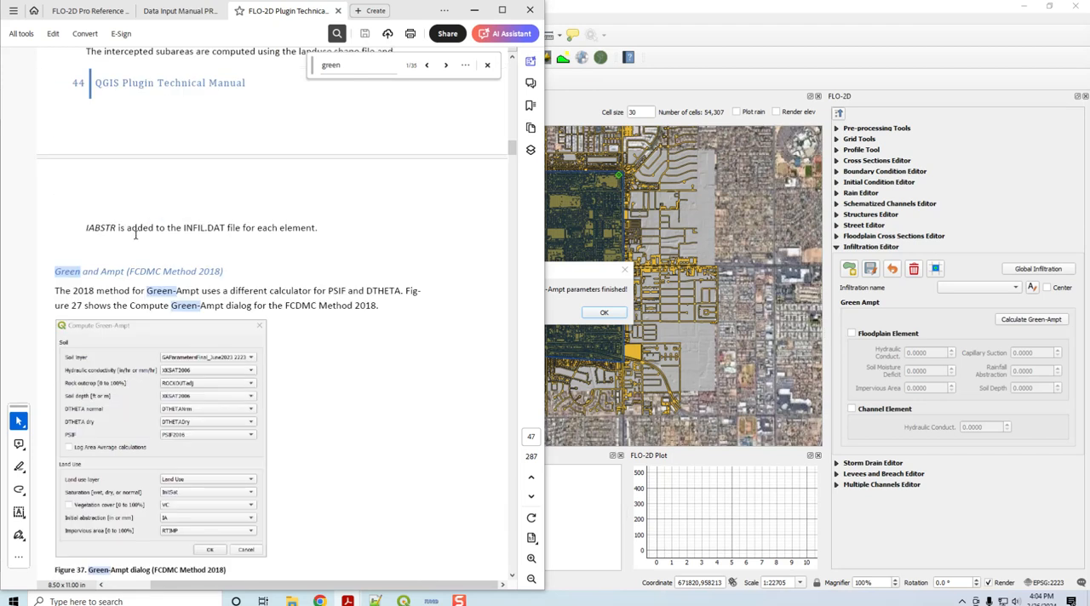
Step: Return to QGIS and set the Compute Green-Ampt options to SSURGO soil data and OSM land use data
left_click(477, 10)
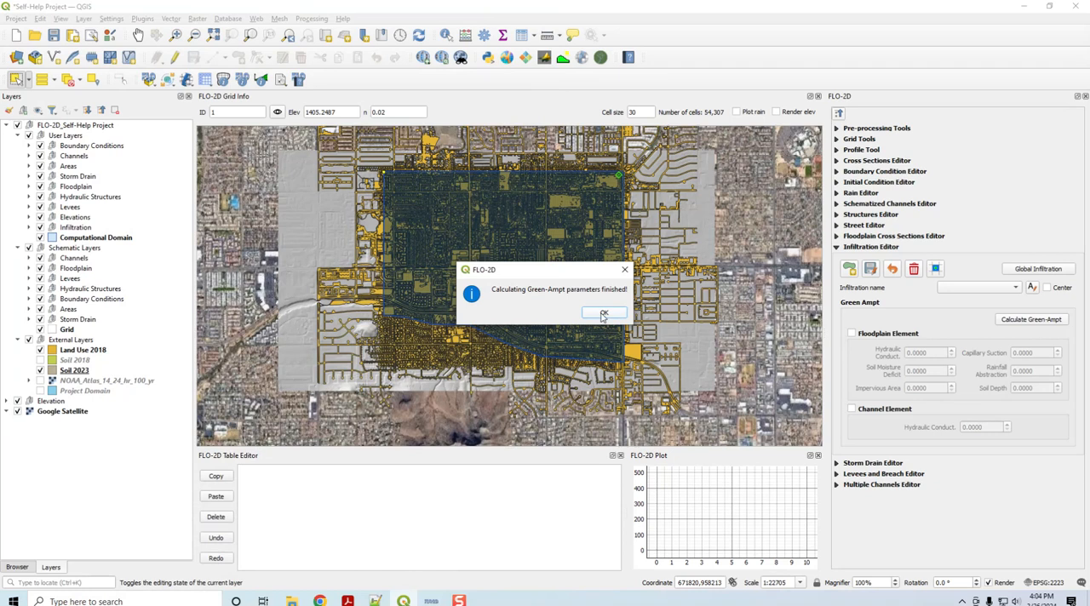
left_click(603, 314)
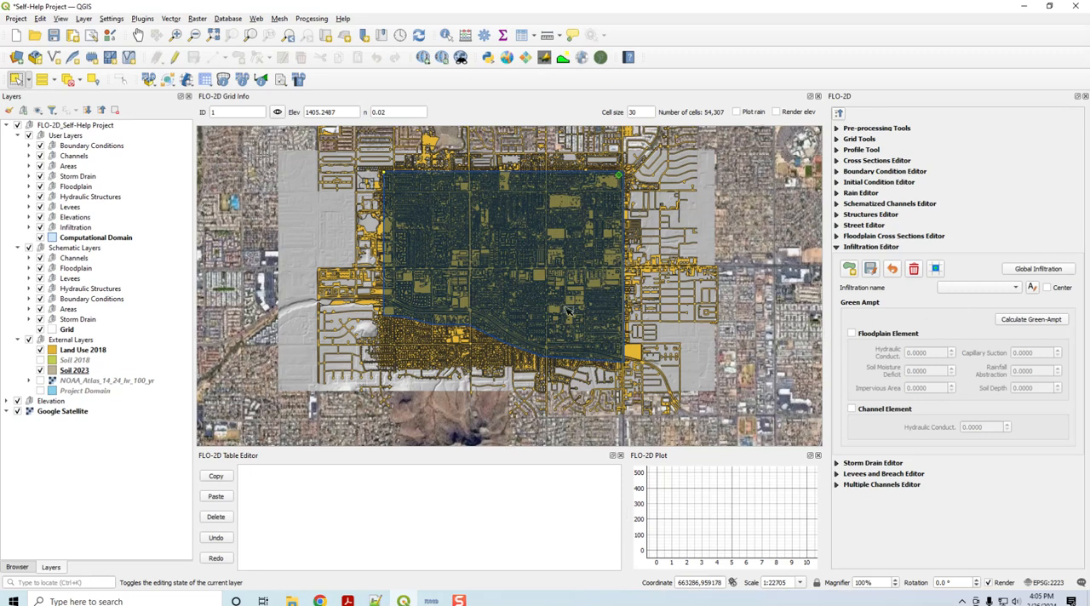
left_click(1016, 321)
left_click(527, 158)
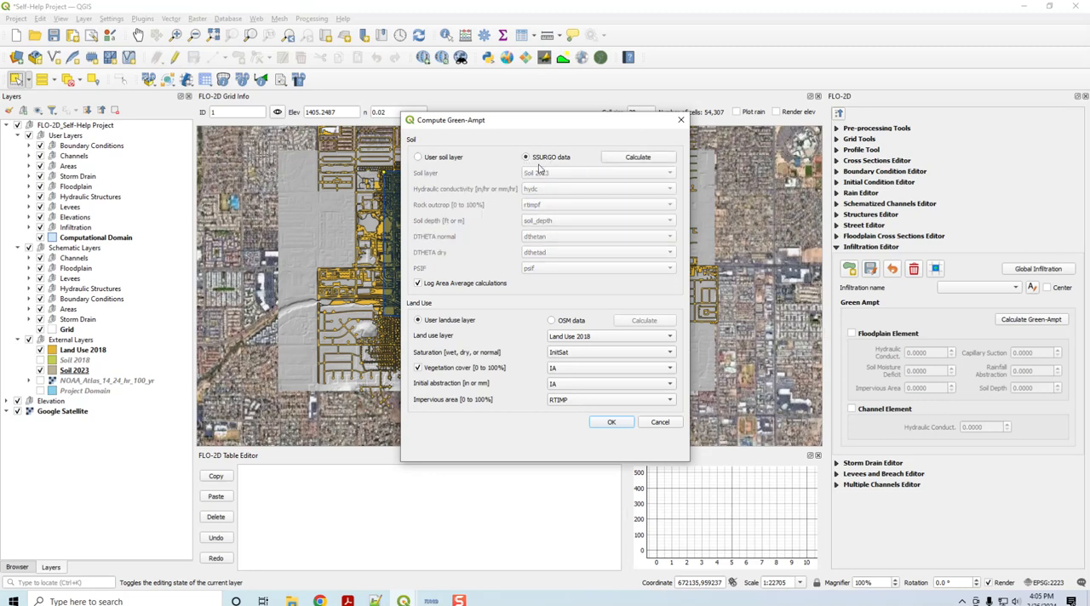
left_click(553, 321)
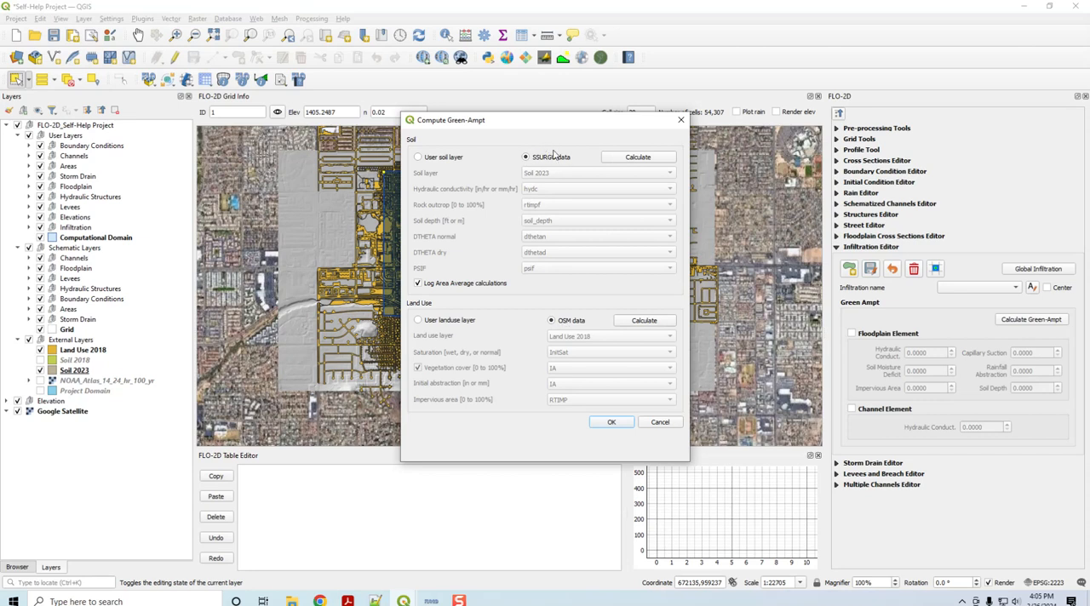
left_click_drag(567, 128, 528, 130)
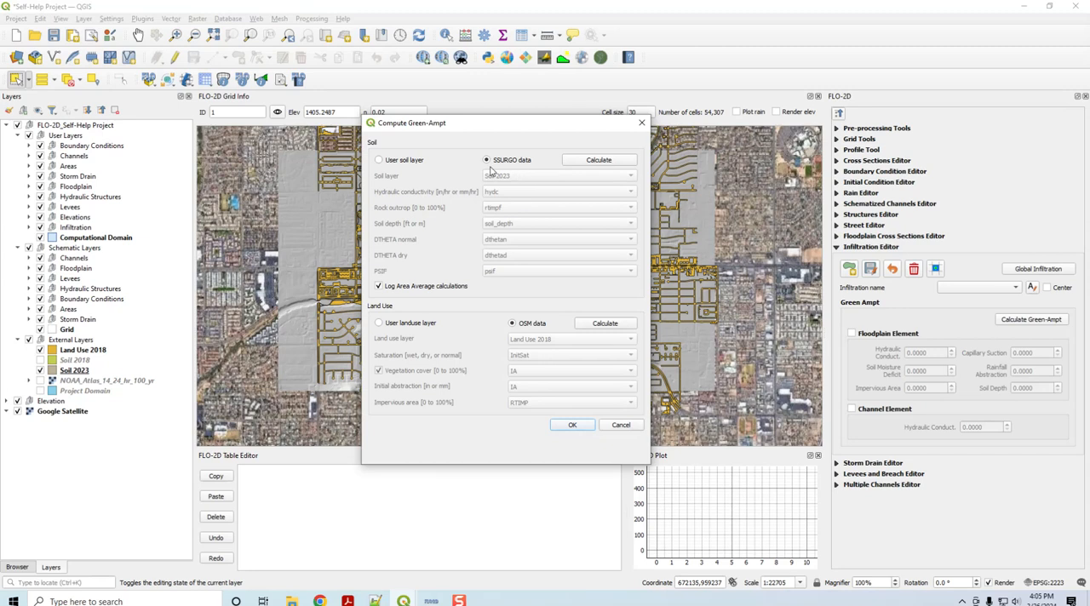
Step: Calculate the SSURGO soil and OSM land use layers, saving intermediate layers as temporary layers, and leave the dialog without computing Green-Ampt
left_click(612, 165)
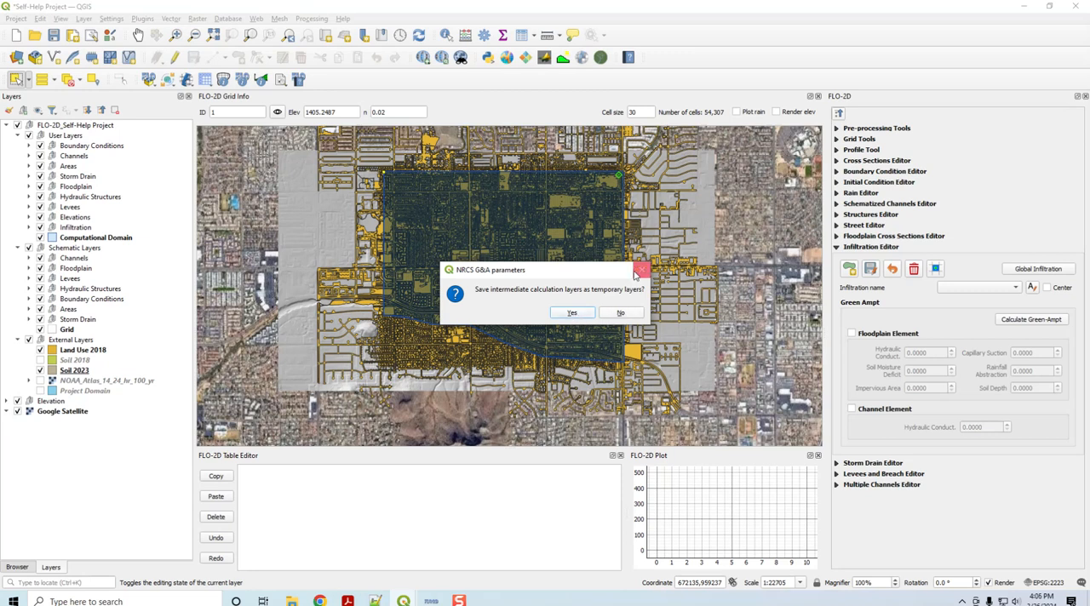
left_click(571, 313)
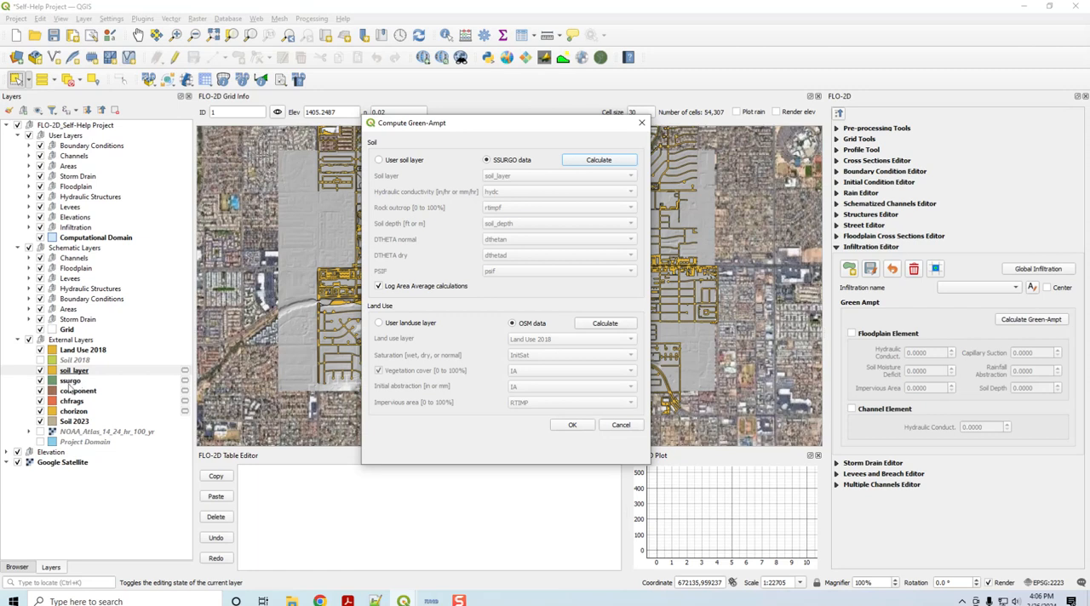
left_click(596, 328)
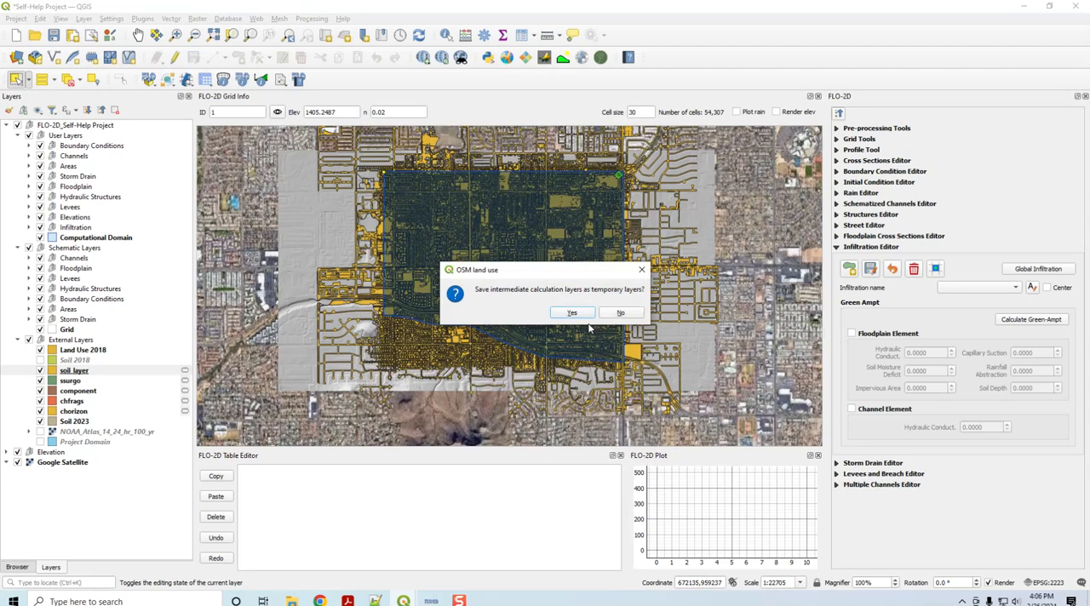
left_click(571, 314)
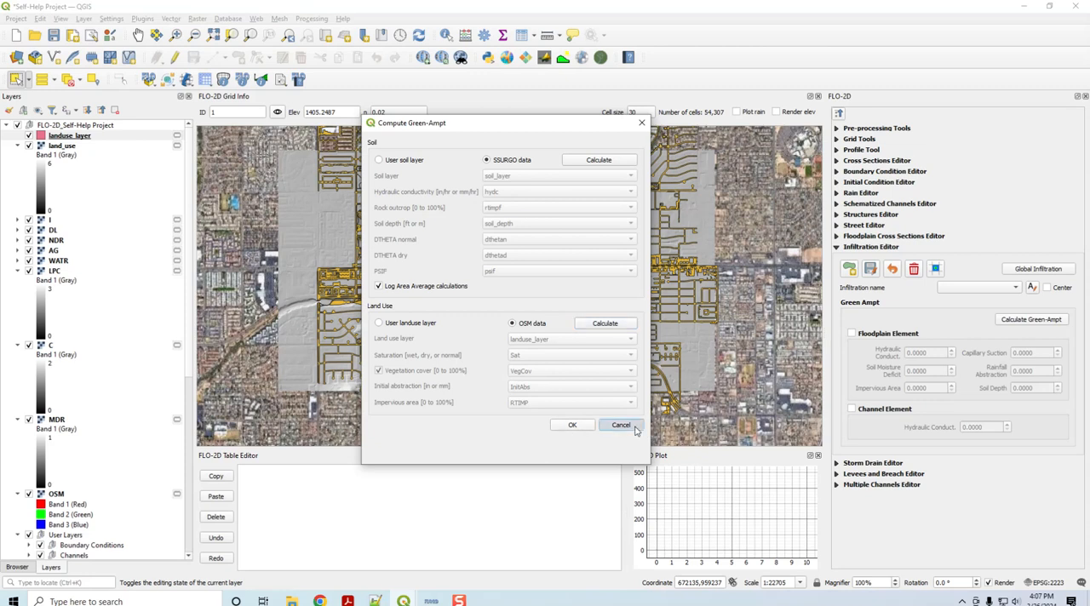
left_click(621, 425)
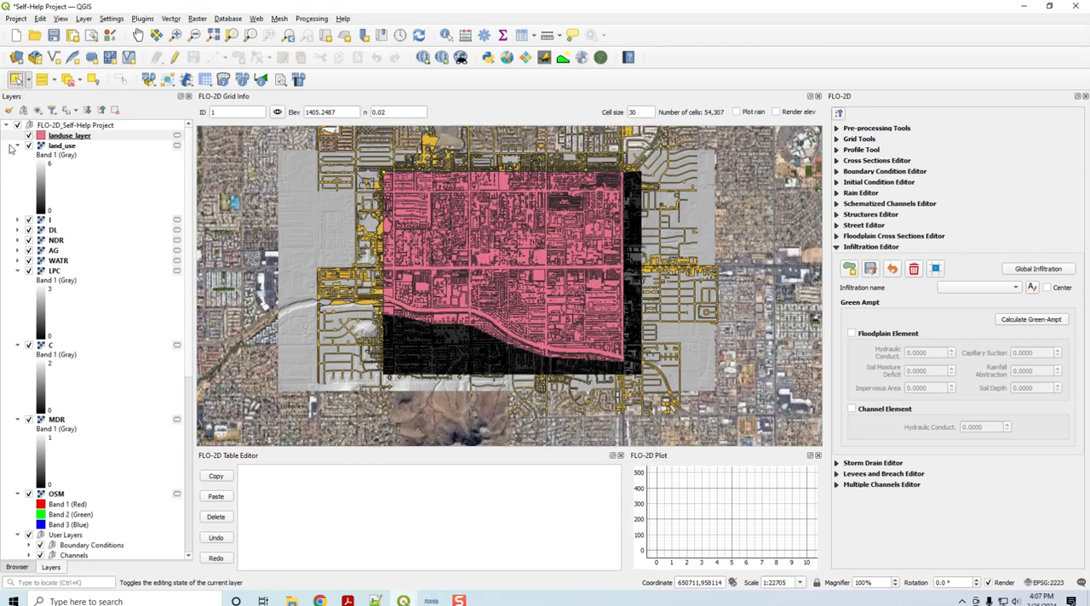
Step: Collapse the layer tree and move the layers from landuse_layer through OSM into the External Layers group
left_click(101, 110)
left_click(6, 125)
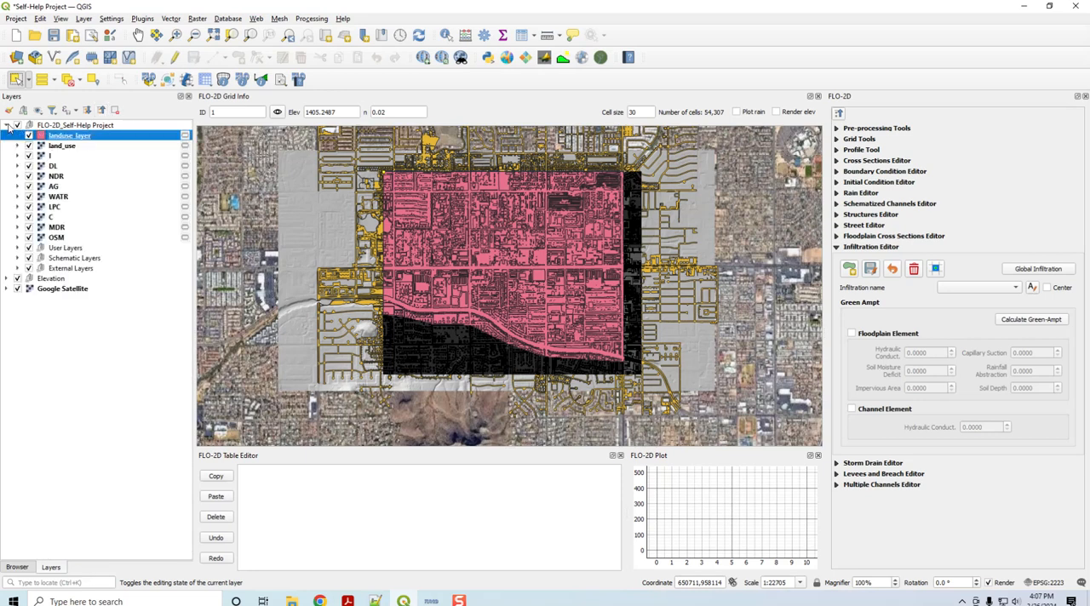
left_click(58, 237, "shift")
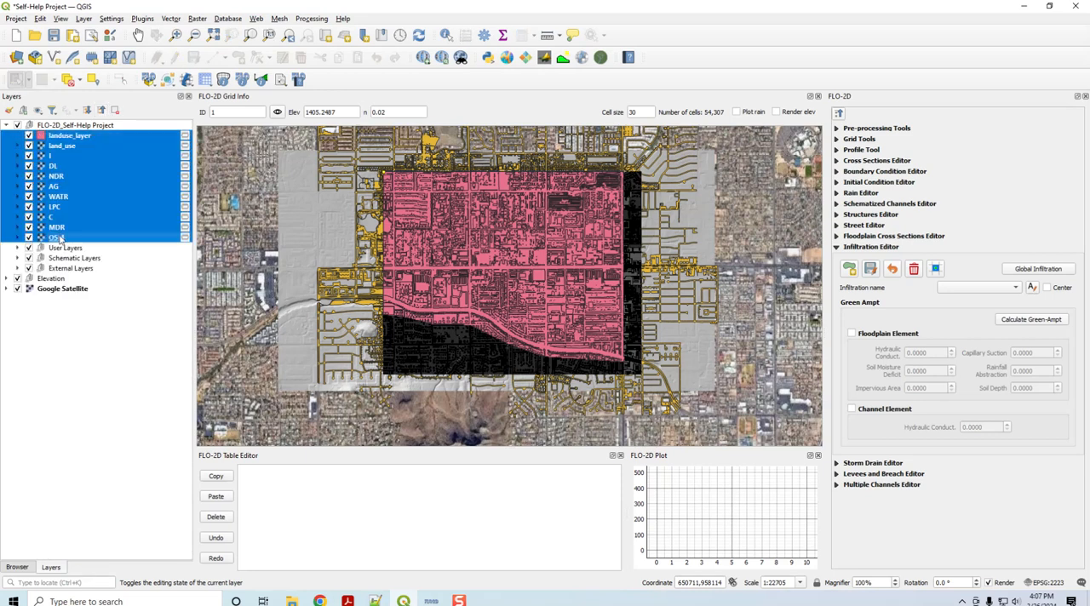
left_click_drag(57, 237, 104, 273)
left_click(16, 156)
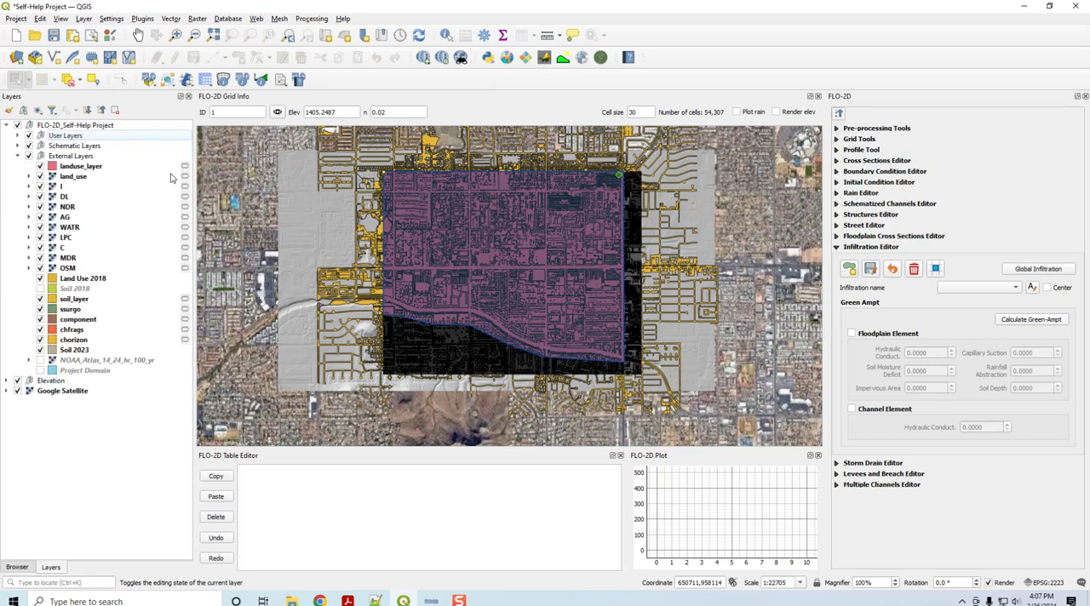
Step: Review the generated land use and soil layers in the External Layers group alongside the existing Soil 2018 layer
left_click(74, 167)
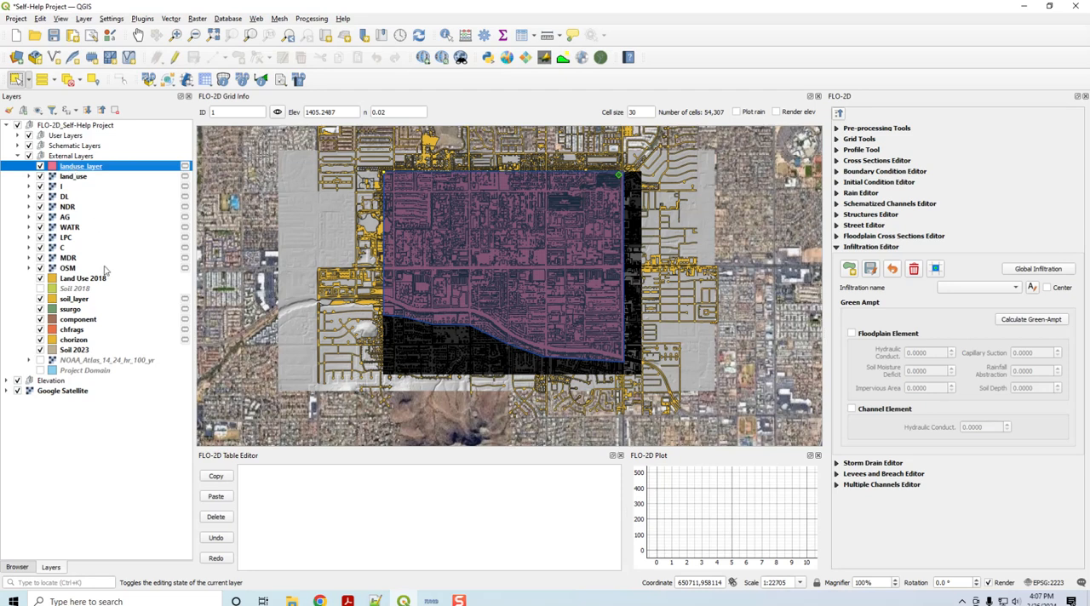
left_click(75, 311)
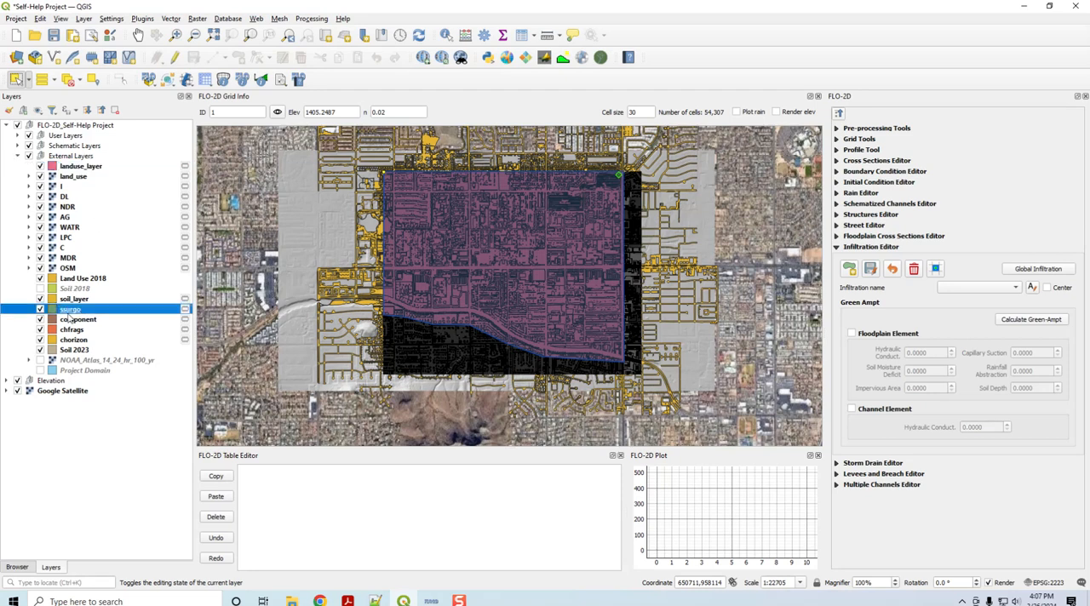
left_click(73, 300)
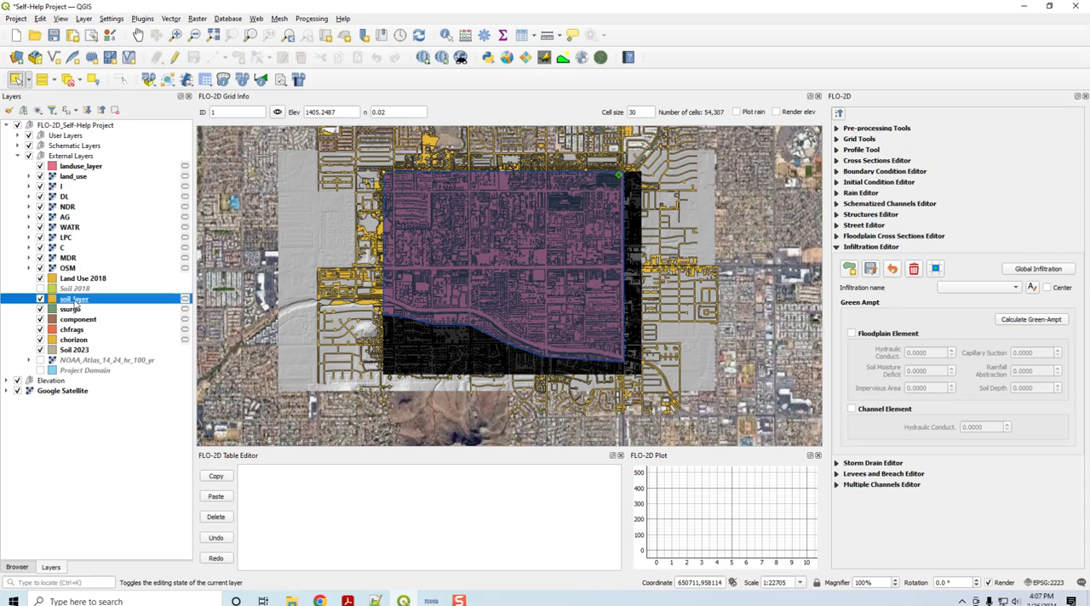
left_click(75, 289)
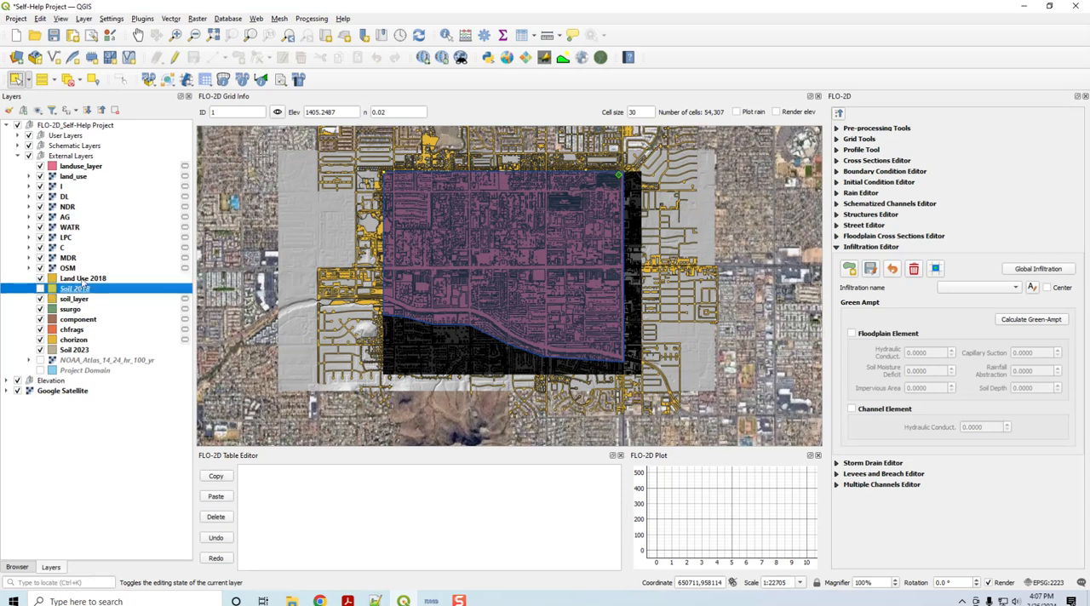
Step: Remove the landuse_layer, Land Use 2018 and Soil 2018 layers from the External Layers group
left_click(82, 279, "ctrl")
left_click(94, 166, "ctrl")
right_click(93, 165)
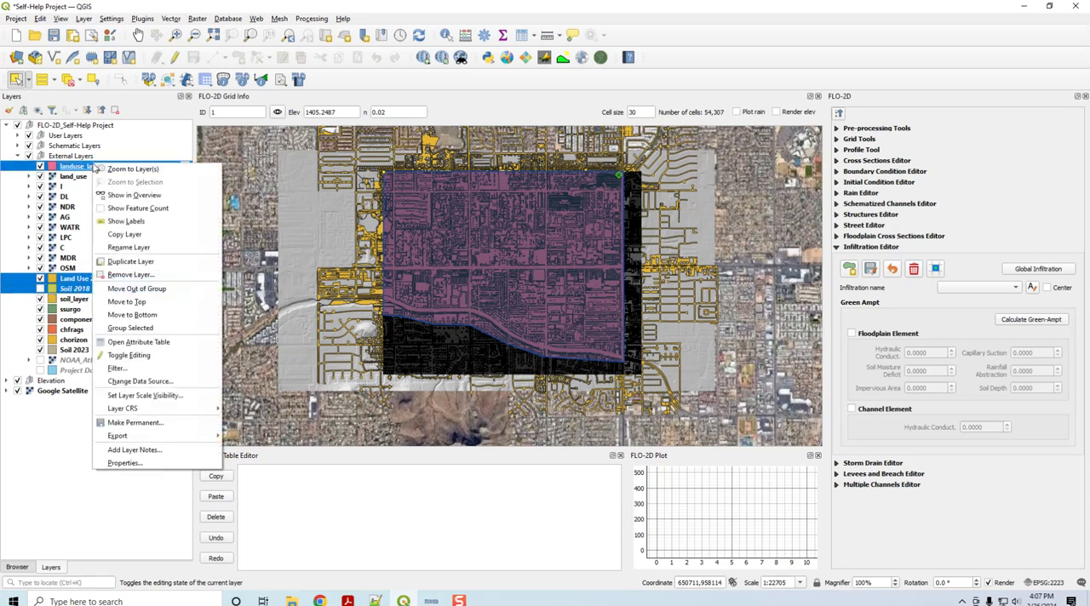
key("r")
key("Return")
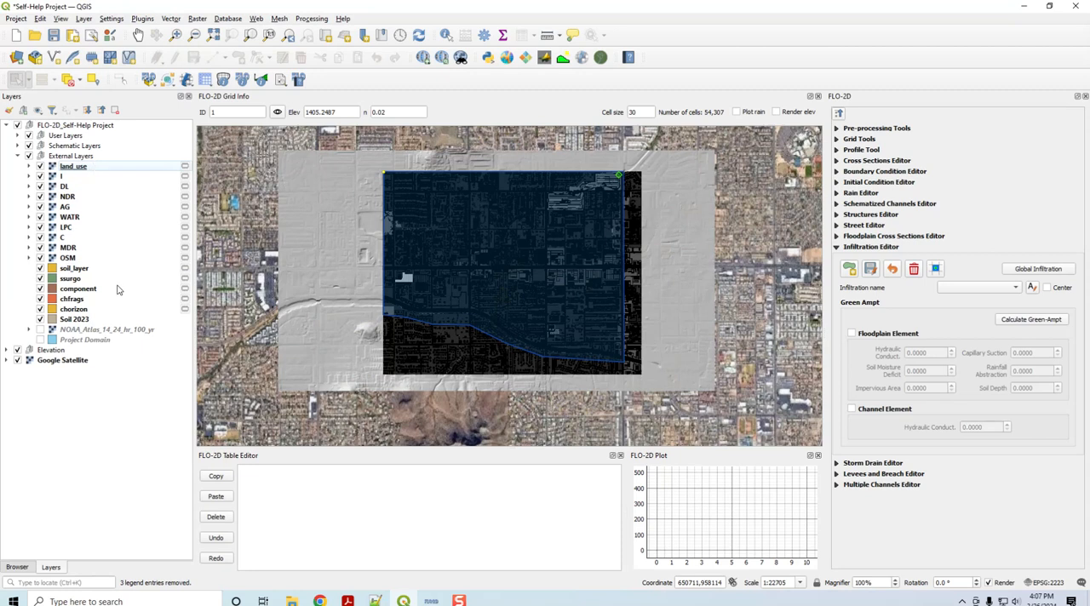
Step: Hide the intermediate raster layers from land_use through MDR, leaving the OSM raster displayed on the map
left_click(63, 177)
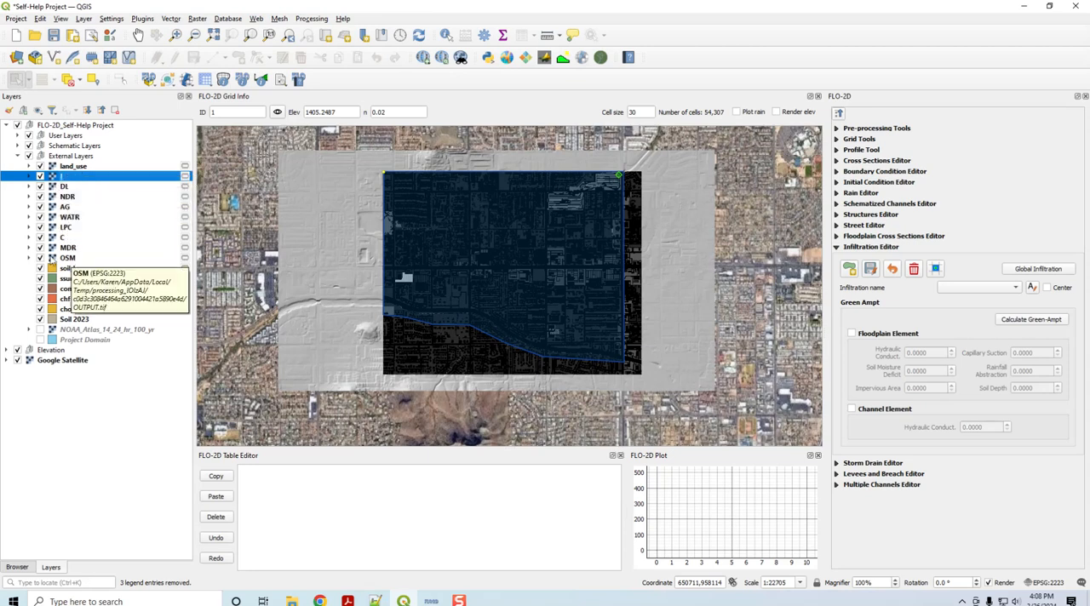
left_click(40, 247)
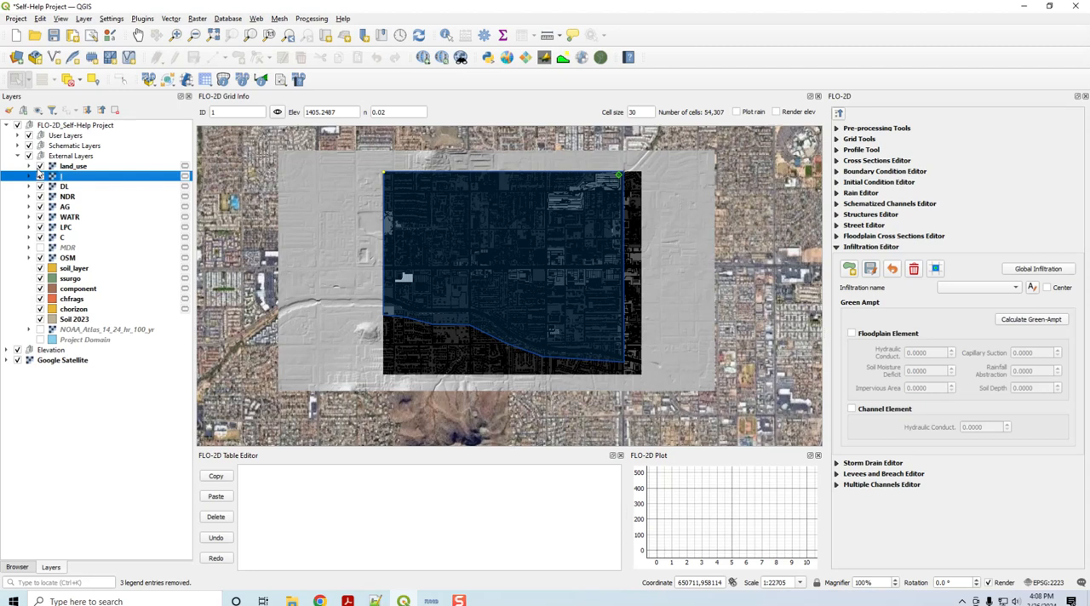
left_click(40, 187)
left_click(40, 197)
left_click(40, 207)
left_click(40, 218)
left_click(40, 228)
left_click(40, 167)
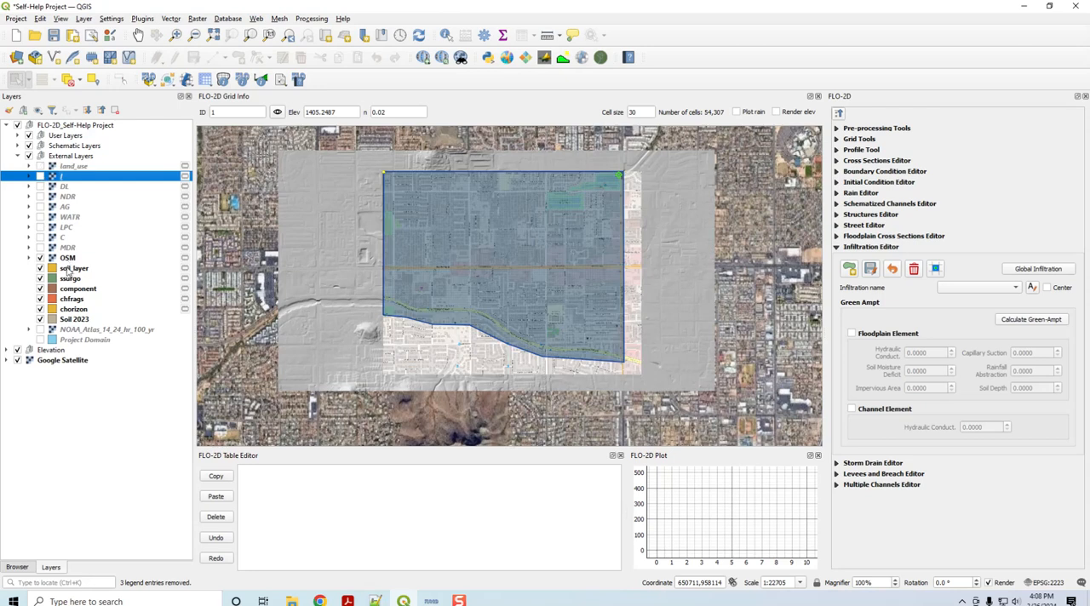
Step: Compare the land_use raster with the OSM raster by showing it temporarily, leaving it hidden
left_click(67, 259)
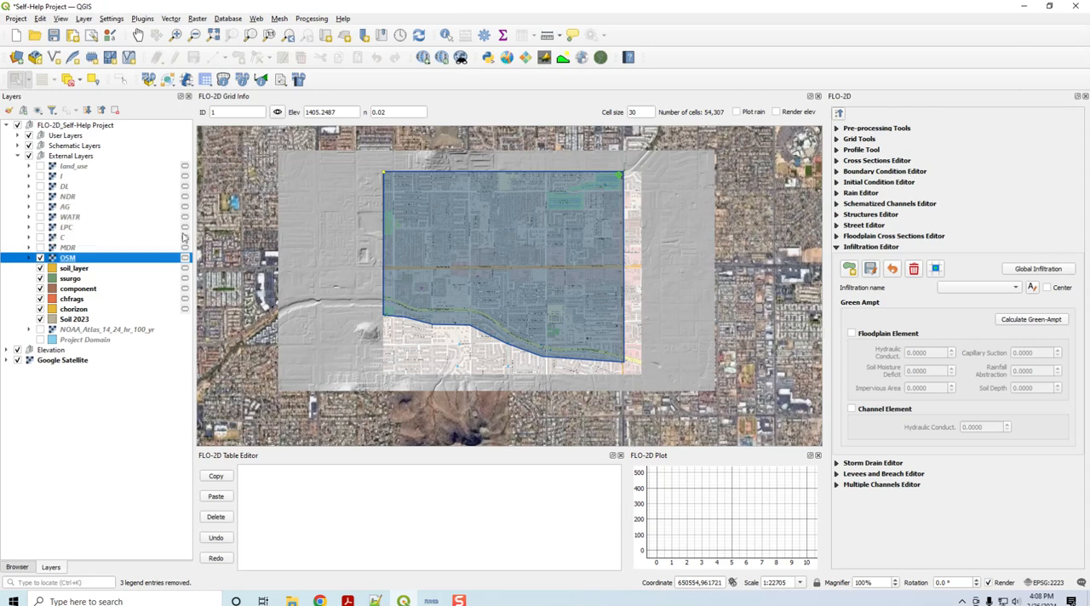
left_click(40, 167)
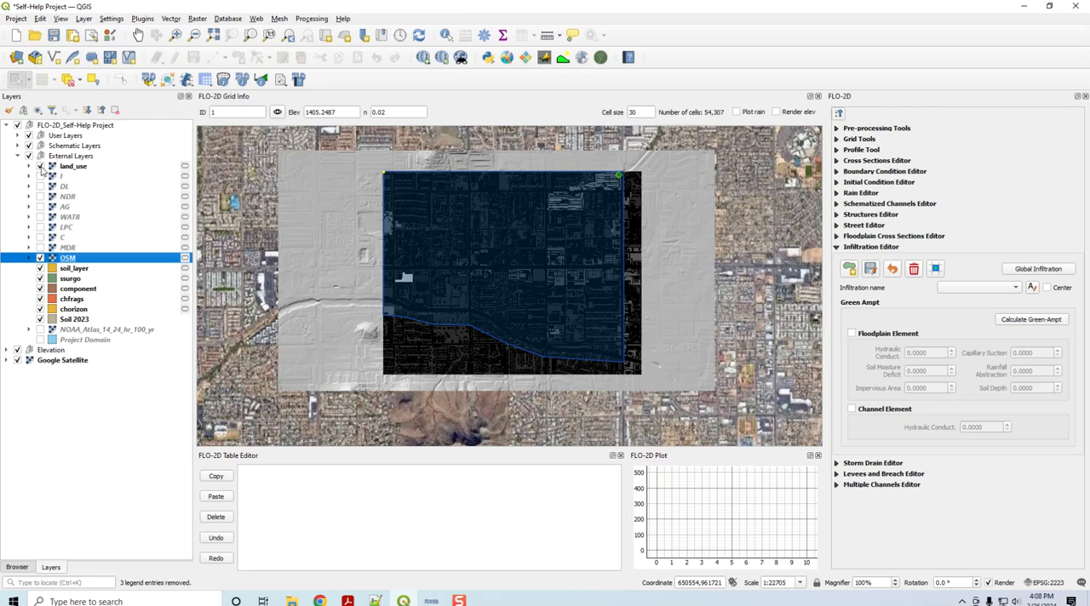
left_click(40, 167)
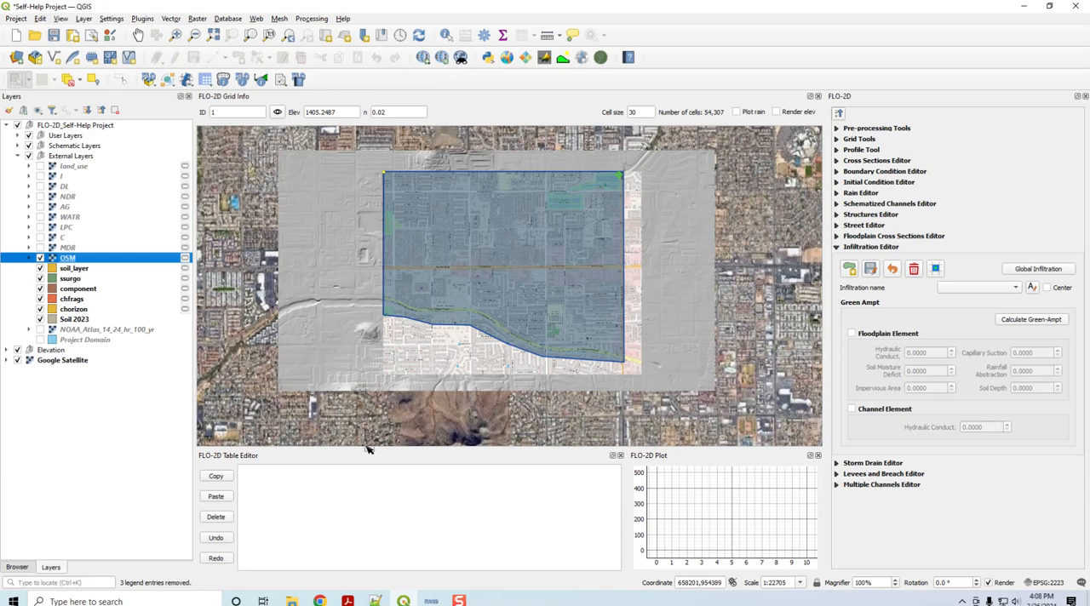
Step: Recalculate the land use layer from OSM data in Compute Green-Ampt, saving the intermediate calculation layers as temporary layers
left_click(1025, 322)
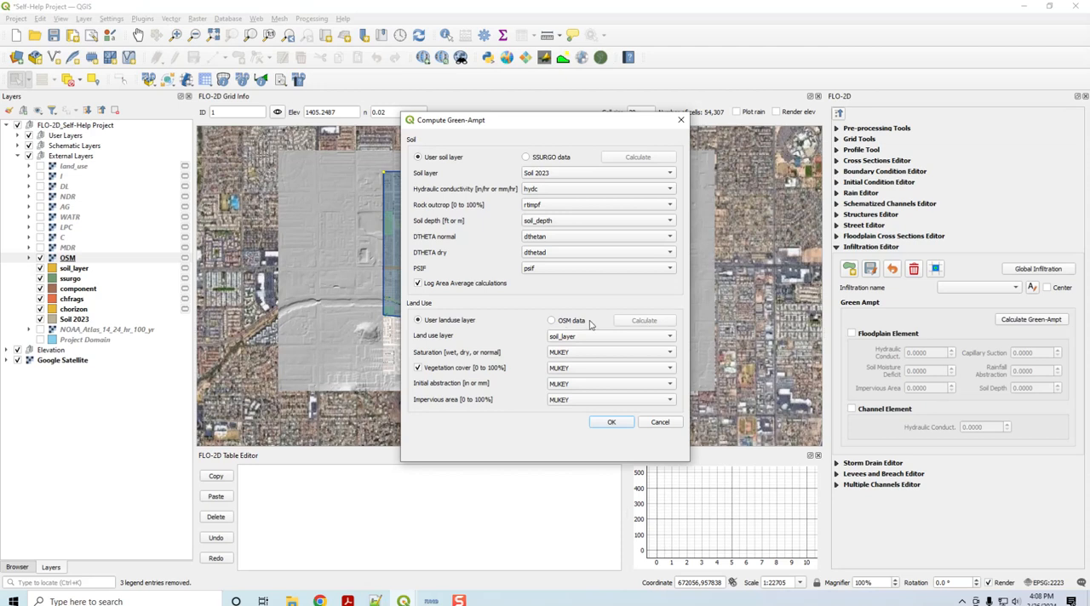
left_click(552, 321)
left_click(641, 322)
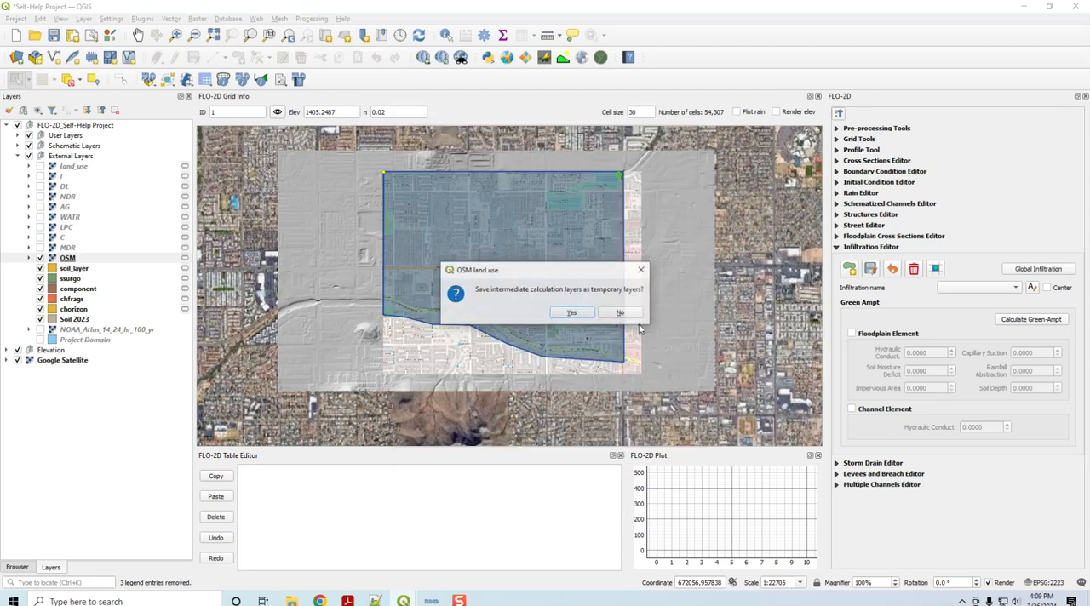
left_click(572, 313)
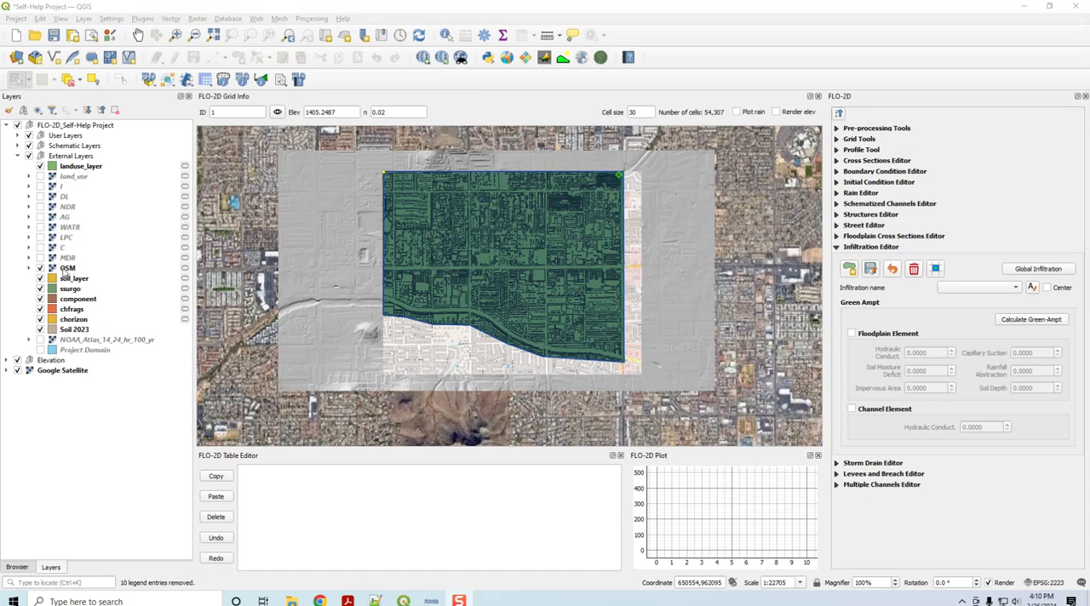
Step: Examine the land use categories and Green-Ampt parameter fields in the landuse_layer attribute table
right_click(73, 168)
left_click(100, 302)
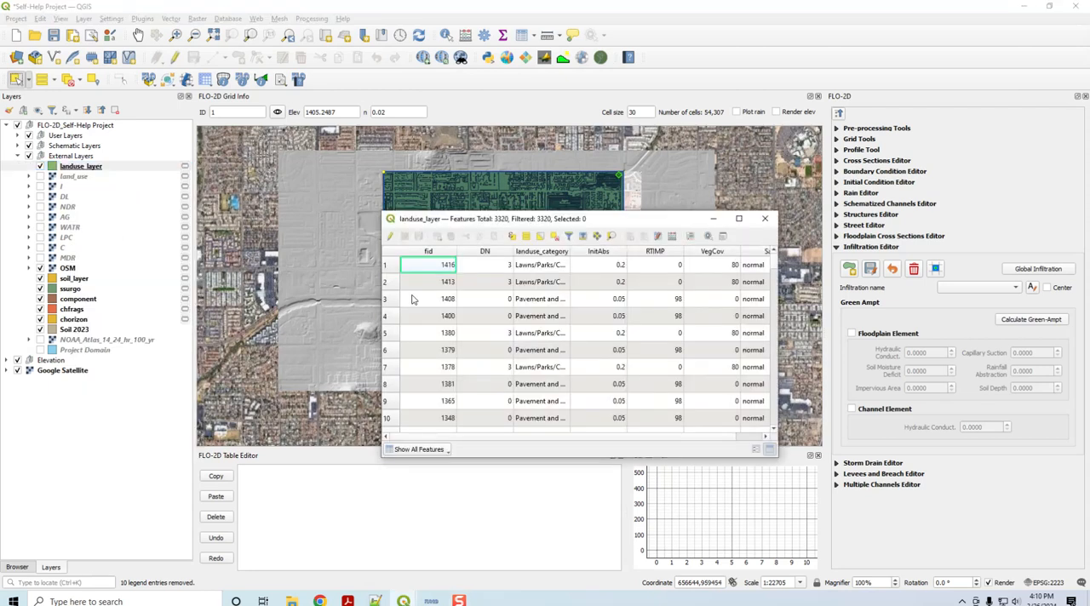
left_click_drag(776, 263, 917, 264)
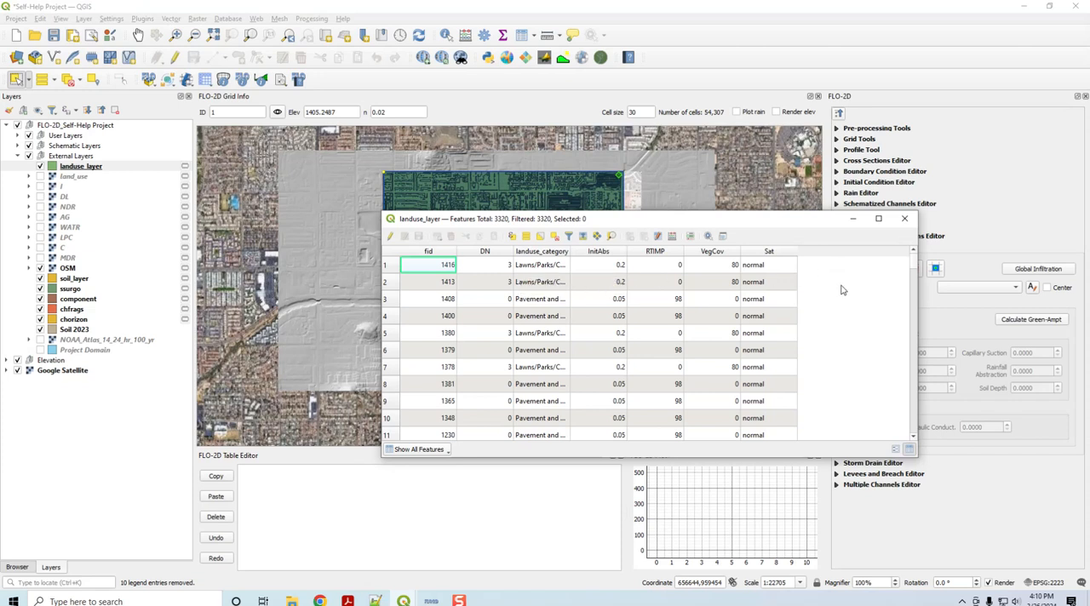
left_click(905, 218)
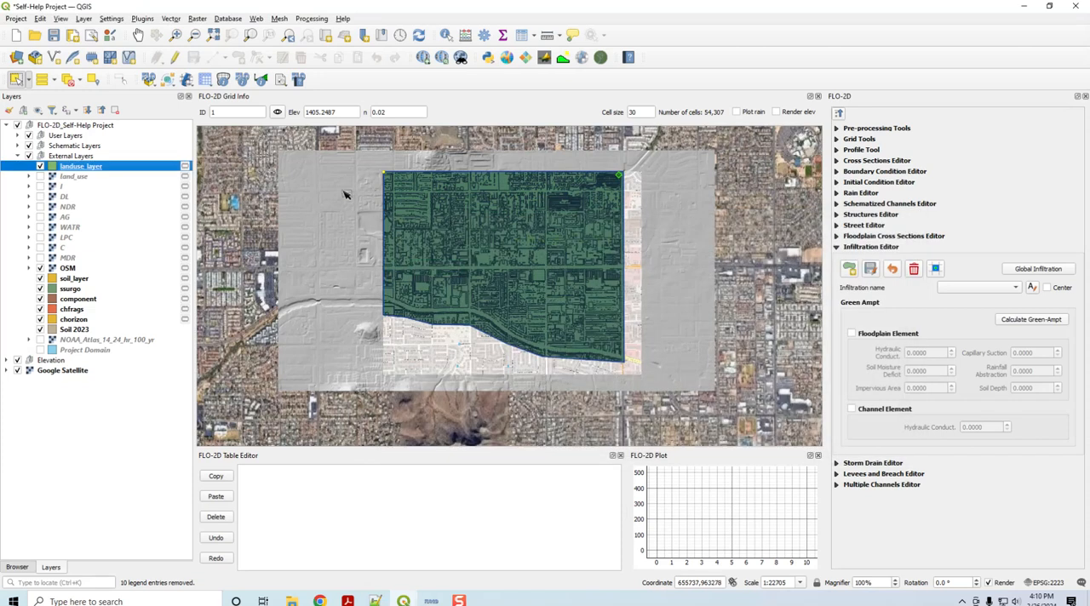
Step: Remove the intermediate raster layers from land_use through OSM from the External Layers group
left_click(74, 178)
left_click(73, 269, "shift")
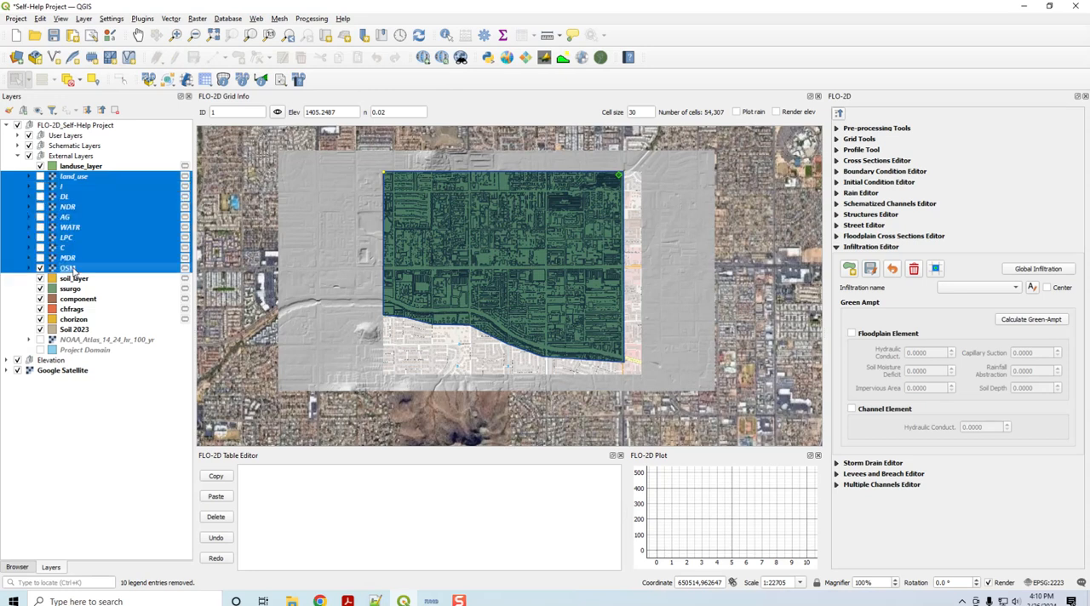
right_click(93, 224)
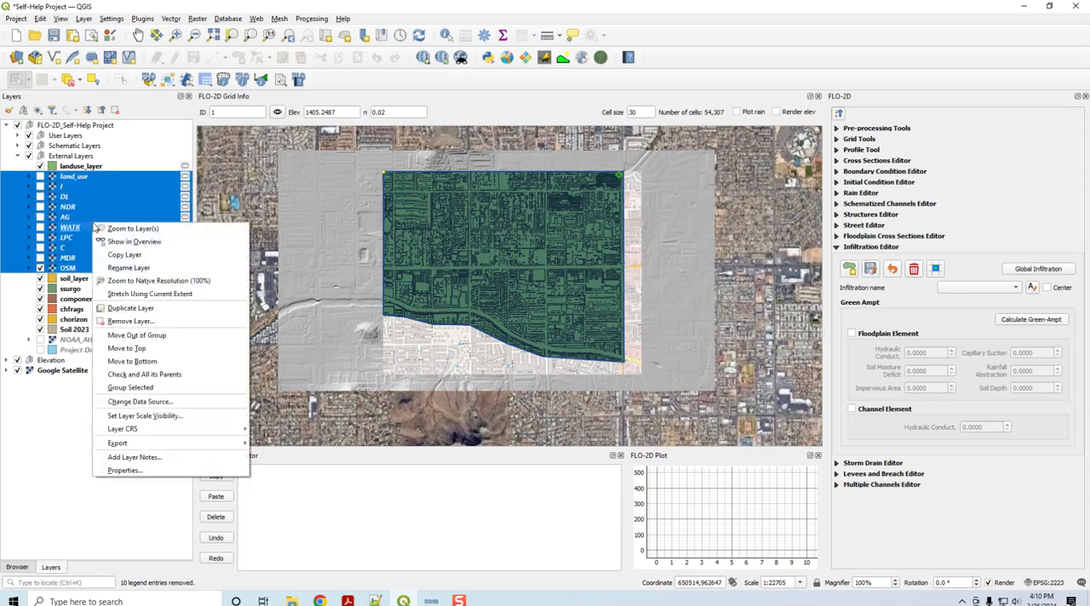
left_click(137, 323)
left_click(528, 312)
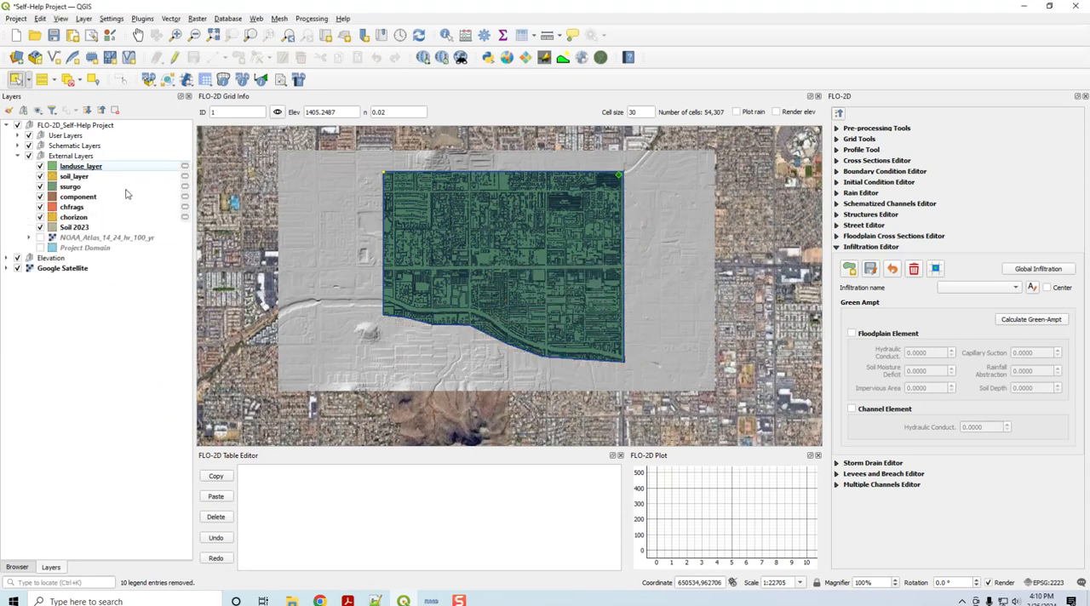
Step: Examine all soil parameter fields in the soil_layer attribute table, widening it to include the last columns
left_click(69, 187)
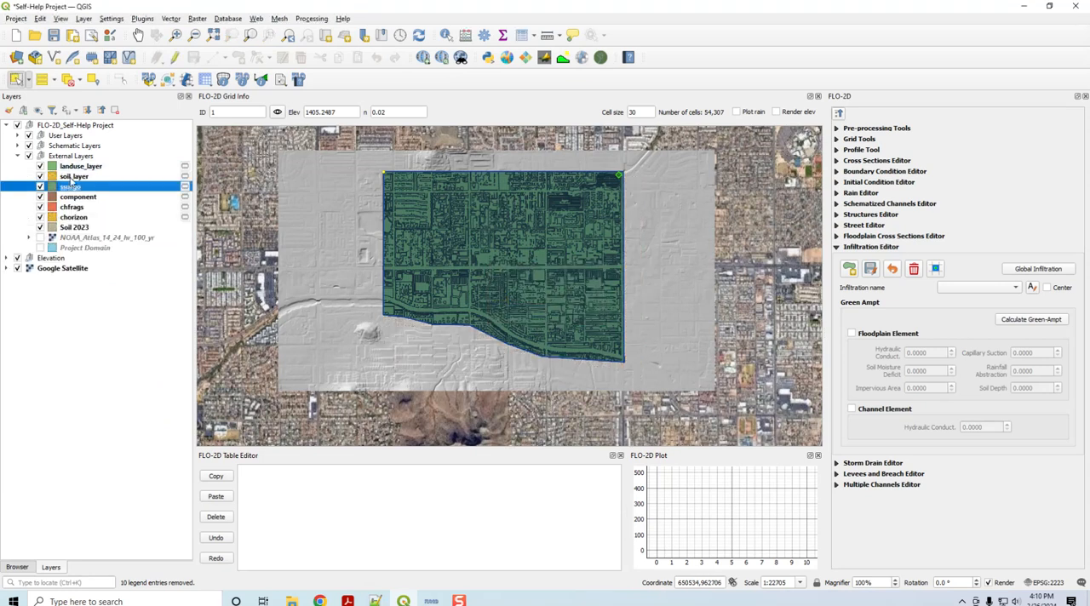
left_click(72, 177)
right_click(72, 177)
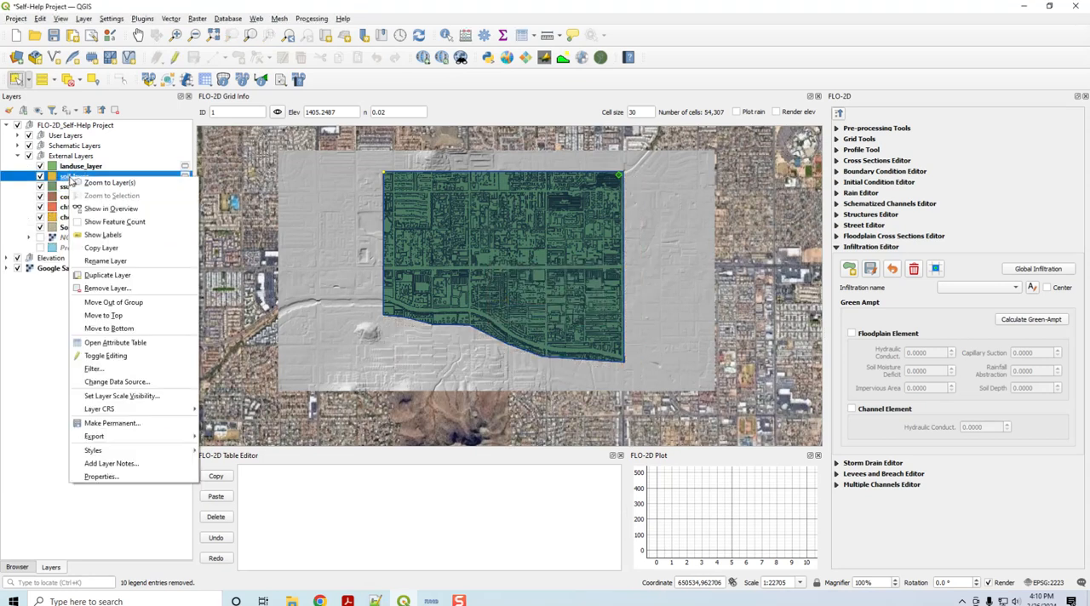
left_click(115, 342)
left_click_drag(612, 220, 489, 117)
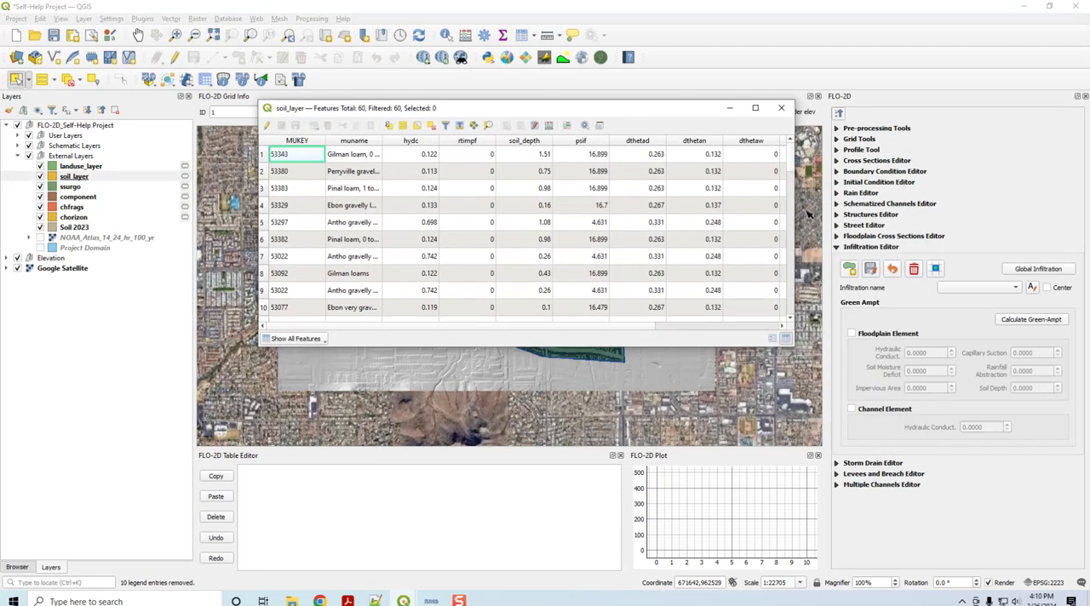
left_click_drag(793, 180, 992, 177)
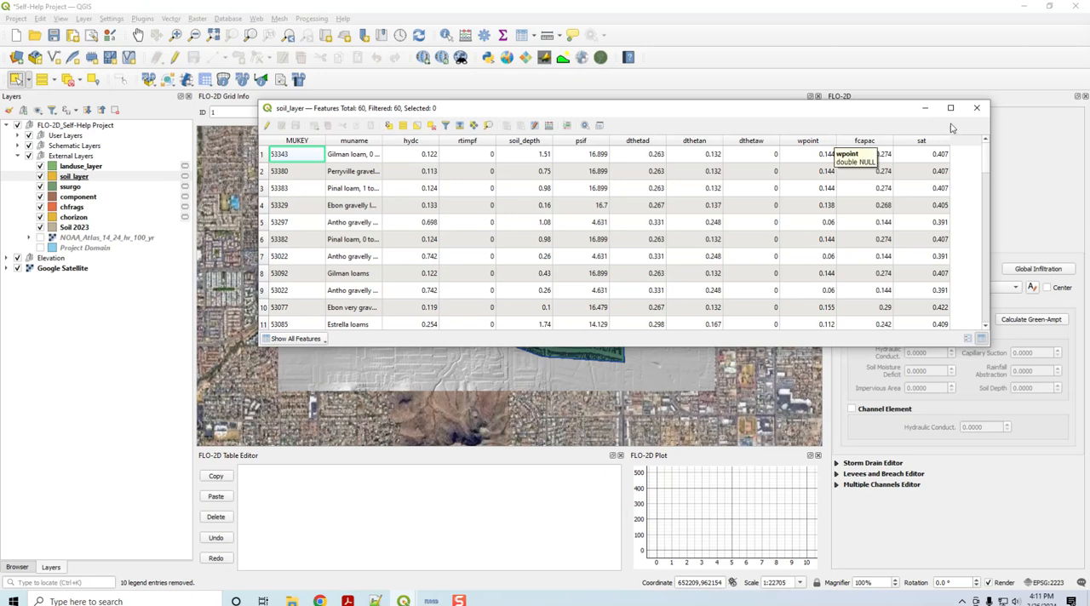
left_click(977, 108)
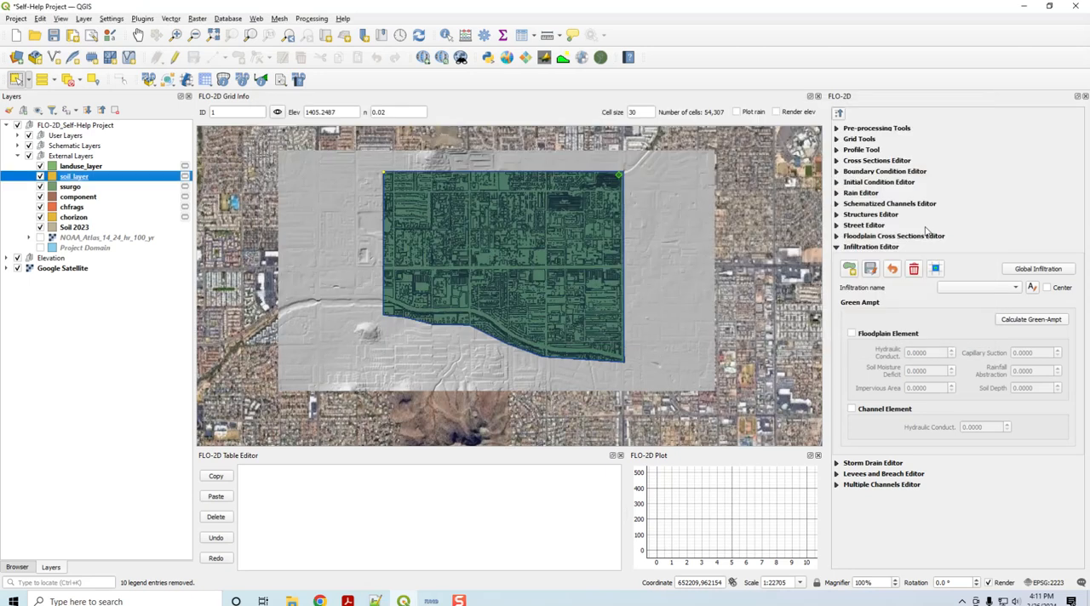
Step: In Compute Green-Ampt, use landuse_layer with saturation Sat, initial abstraction InitAbs and impervious area RTIMP, and disable vegetation cover
left_click(1033, 320)
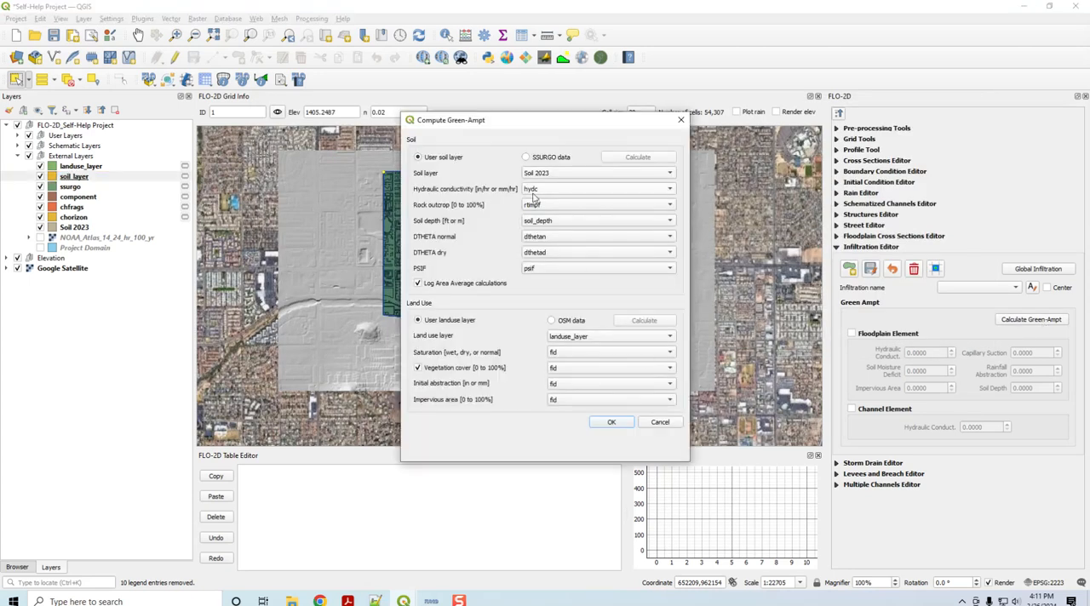
left_click(561, 339)
left_click(562, 339)
left_click(575, 353)
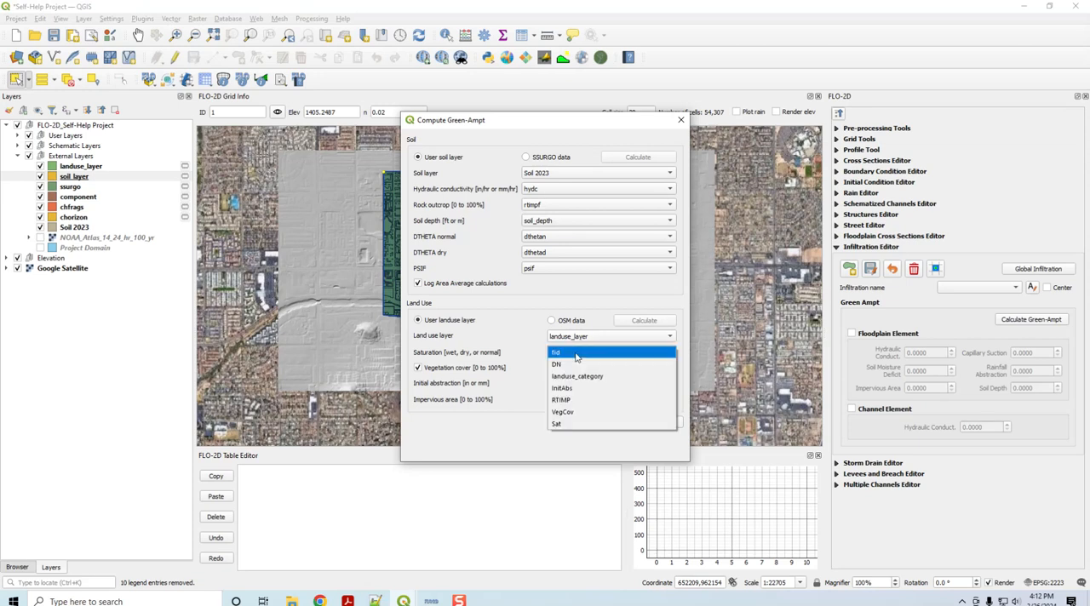
left_click(563, 423)
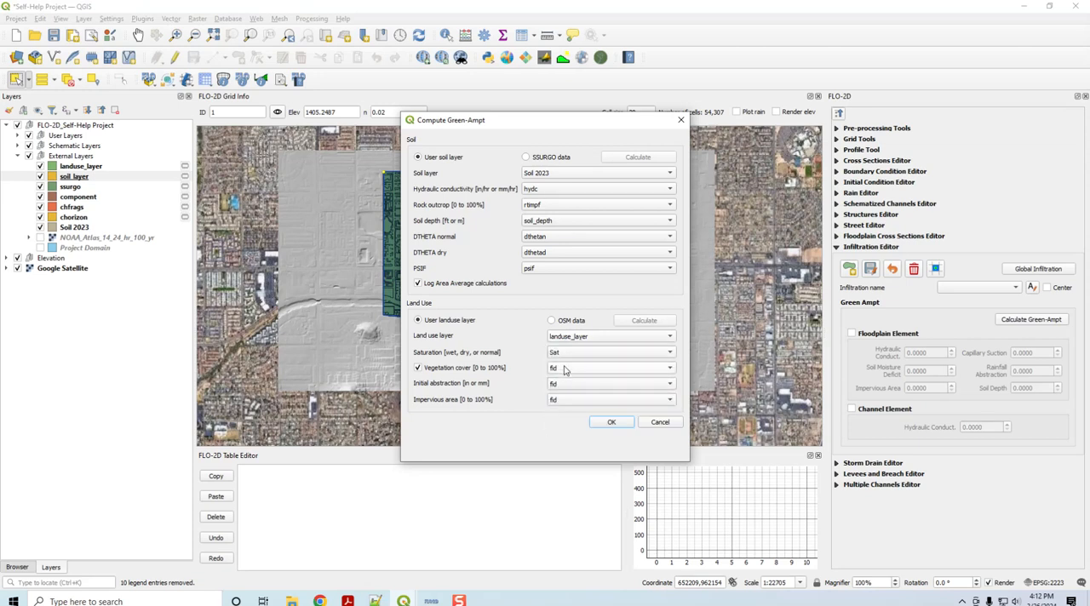
left_click(559, 385)
left_click(562, 420)
left_click(559, 401)
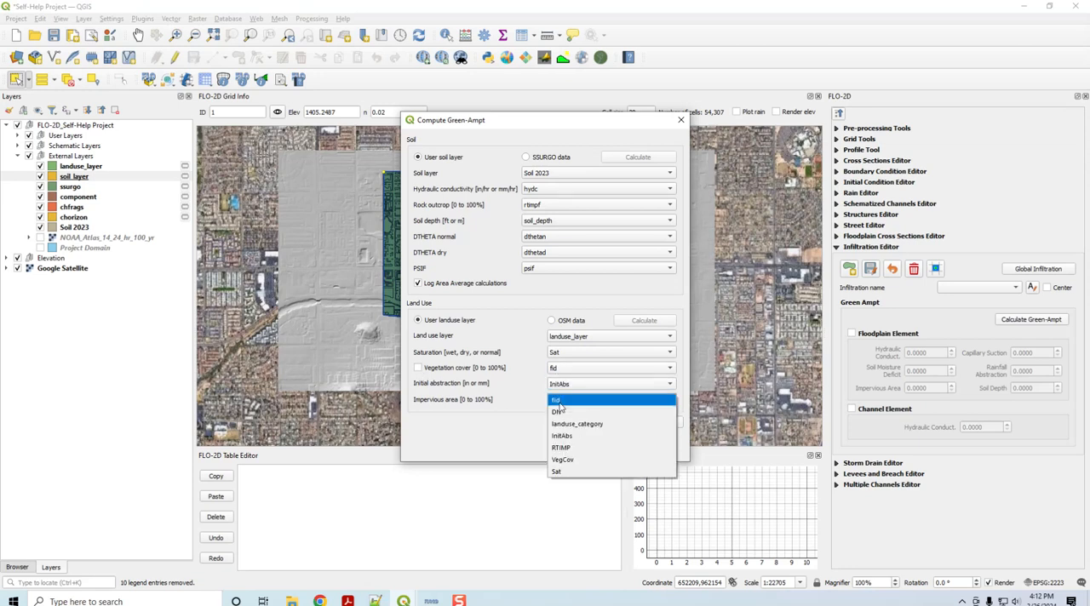
left_click(561, 448)
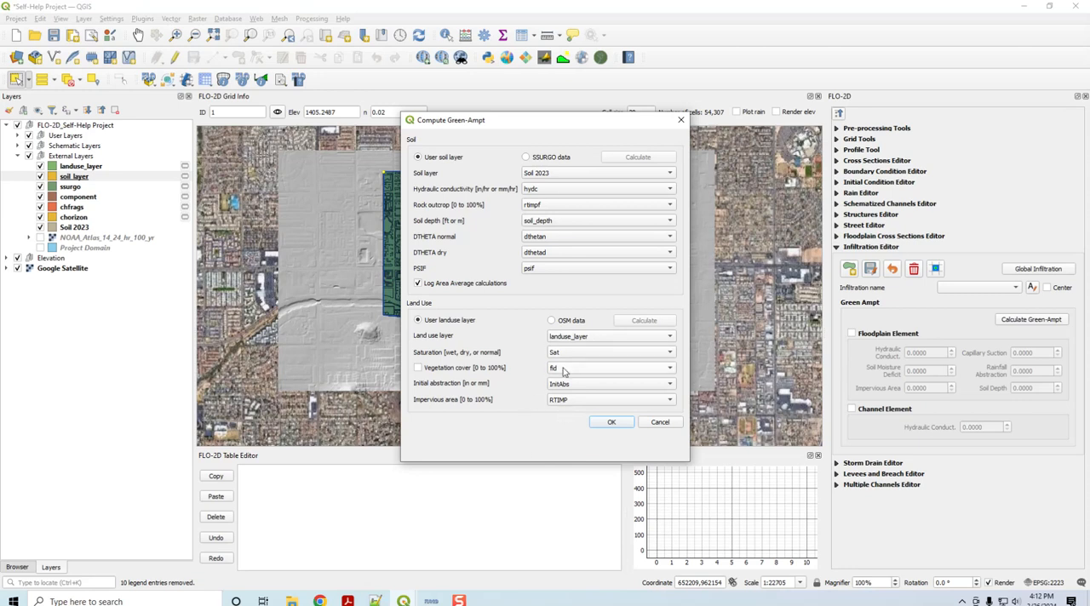
Step: Use soil_layer as the soil layer, with hydraulic conductivity hydc, rock outcrop rtimpf and soil depth soil_depth
left_click(544, 177)
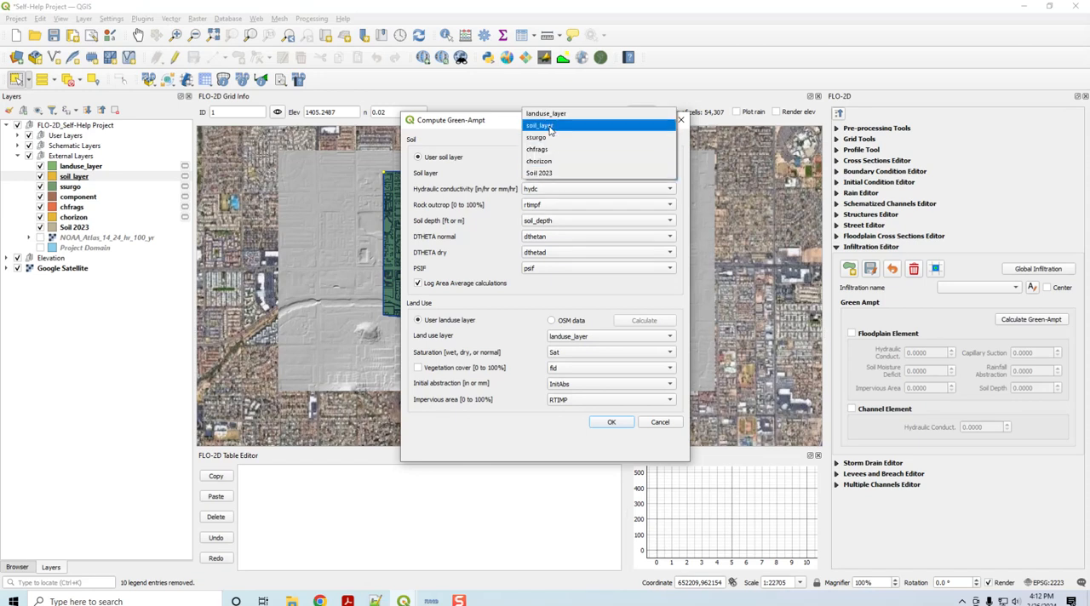
left_click(550, 127)
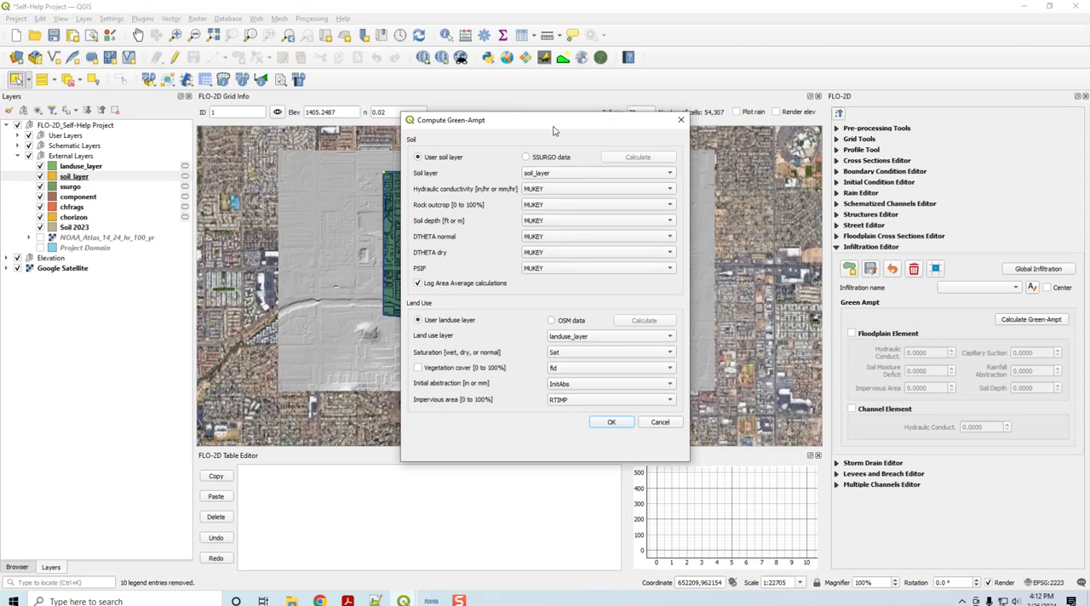
left_click(550, 192)
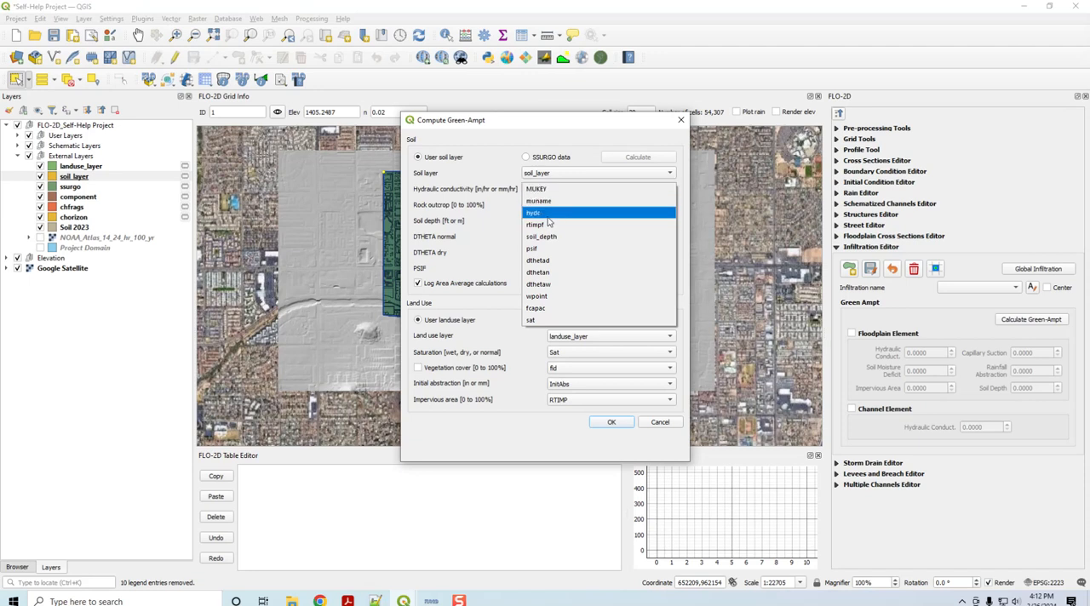
left_click(550, 213)
left_click(546, 205)
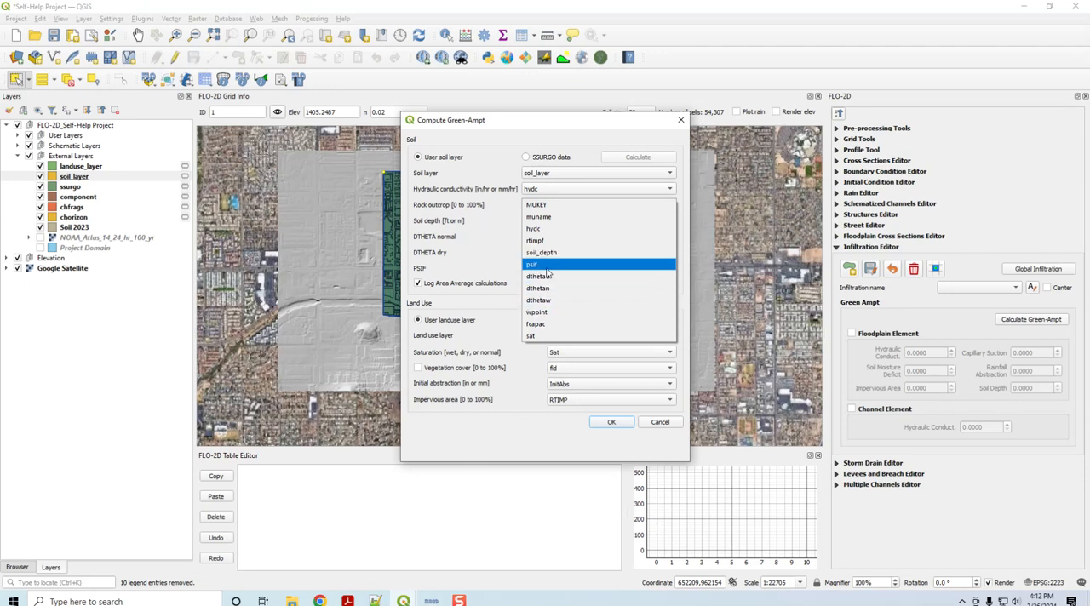
left_click(548, 242)
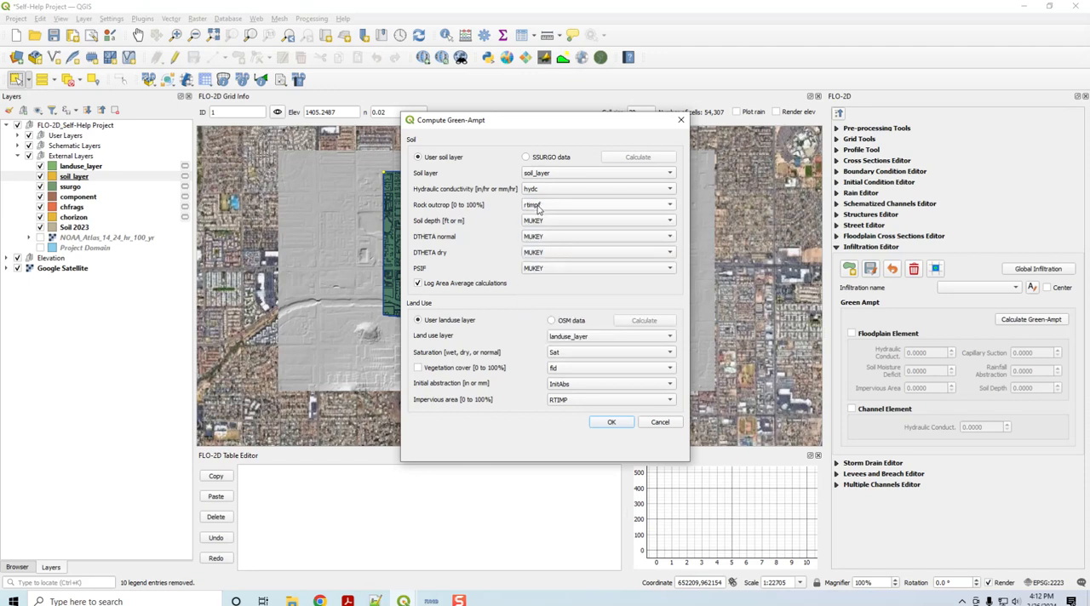
left_click(542, 223)
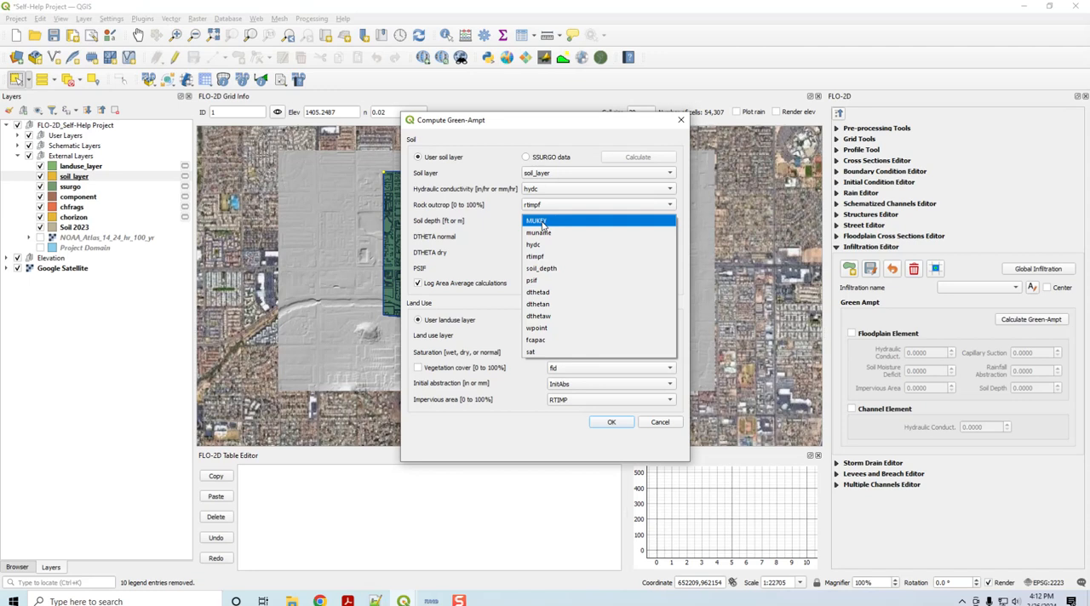
left_click(544, 268)
Step: Assign dthetan to DTHETA normal, dthetad to DTHETA dry and psif to PSIF, and cancel the Green-Ampt computation
left_click(548, 237)
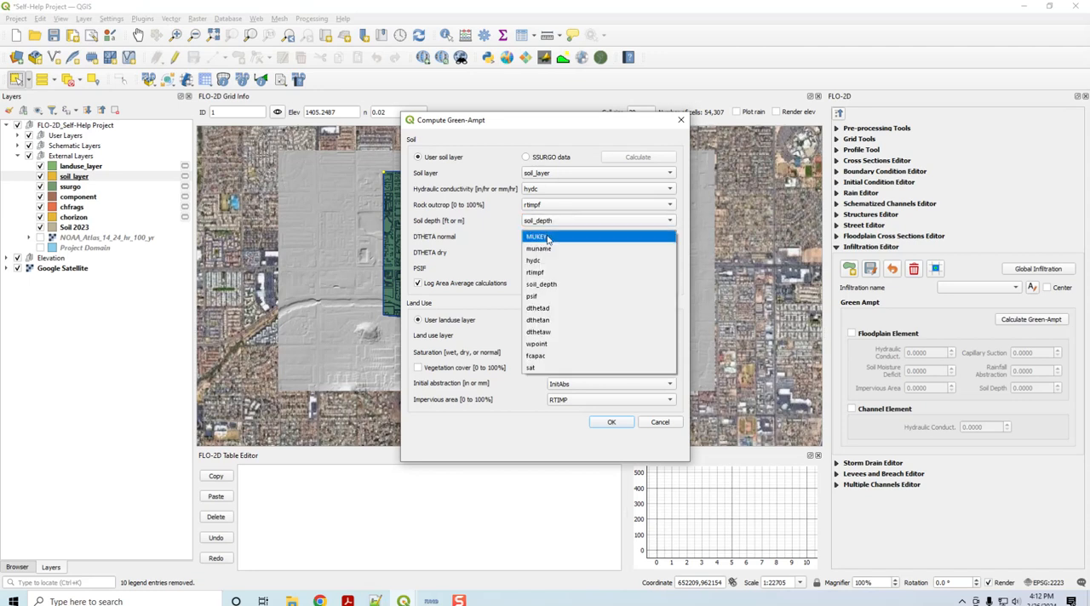
left_click(554, 317)
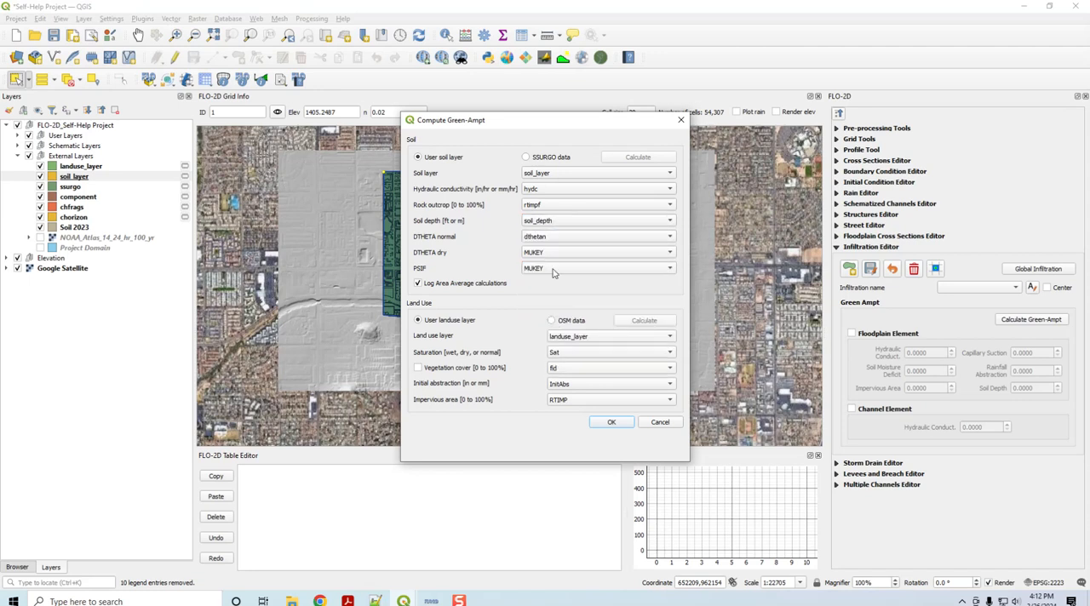
left_click(549, 254)
left_click(556, 318)
left_click(541, 270)
left_click(542, 323)
left_click(660, 424)
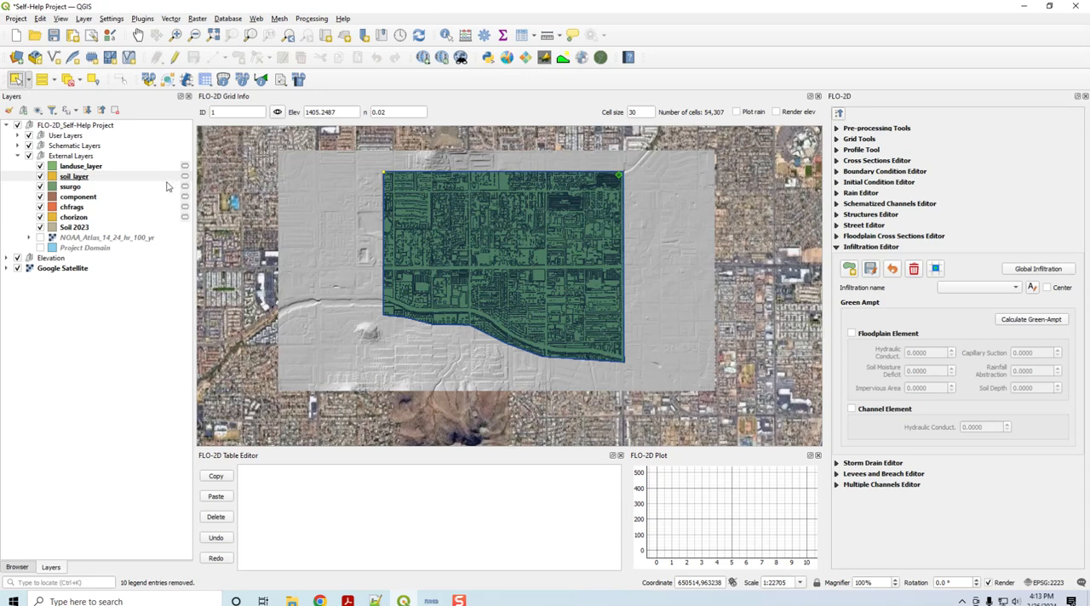
left_click(17, 156)
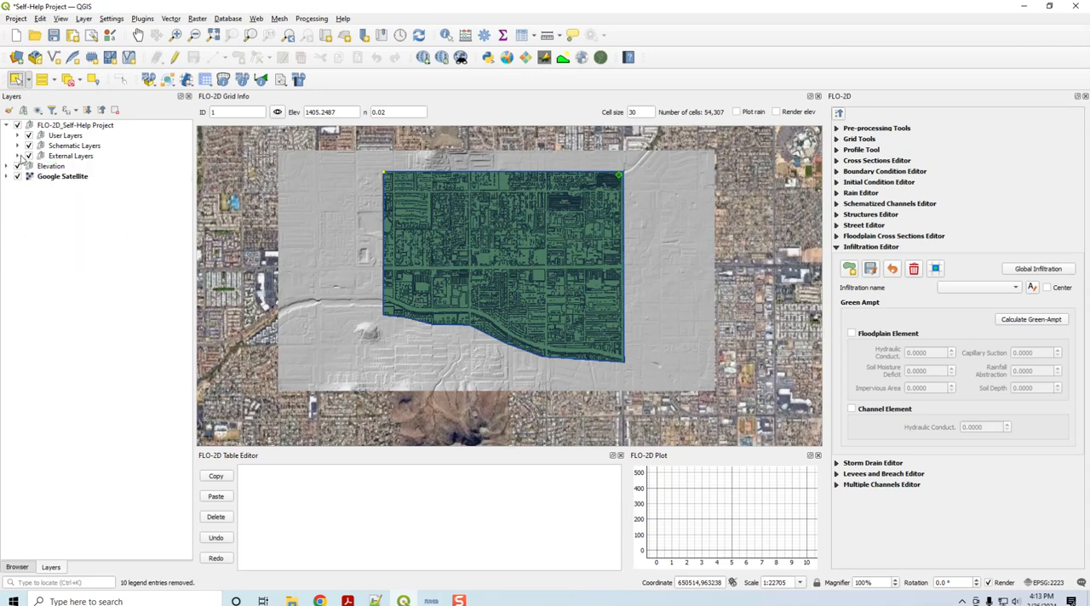
left_click(189, 83)
left_click(218, 94)
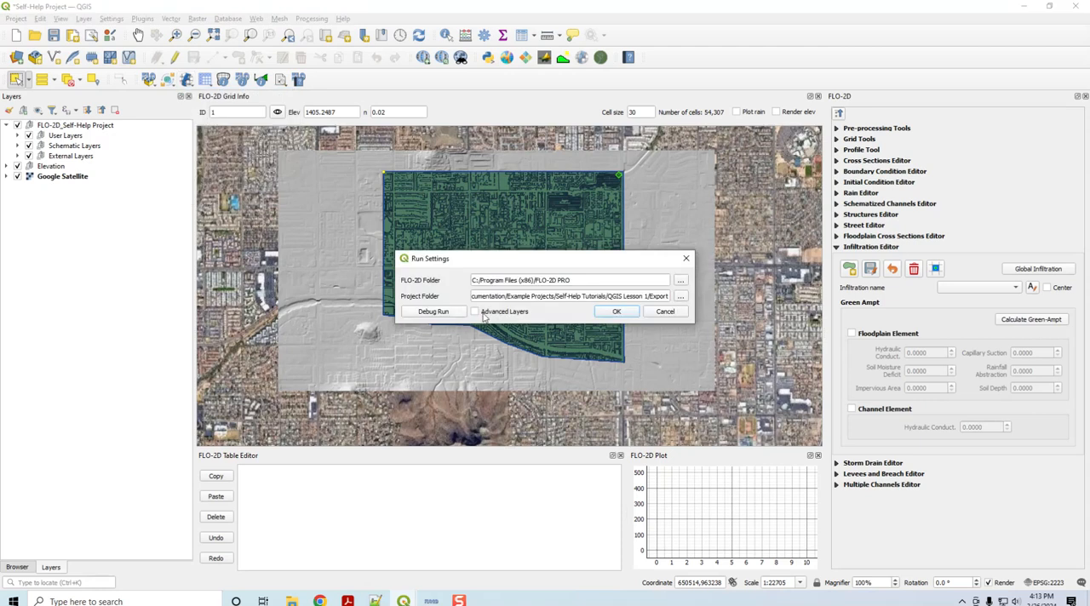
left_click(673, 312)
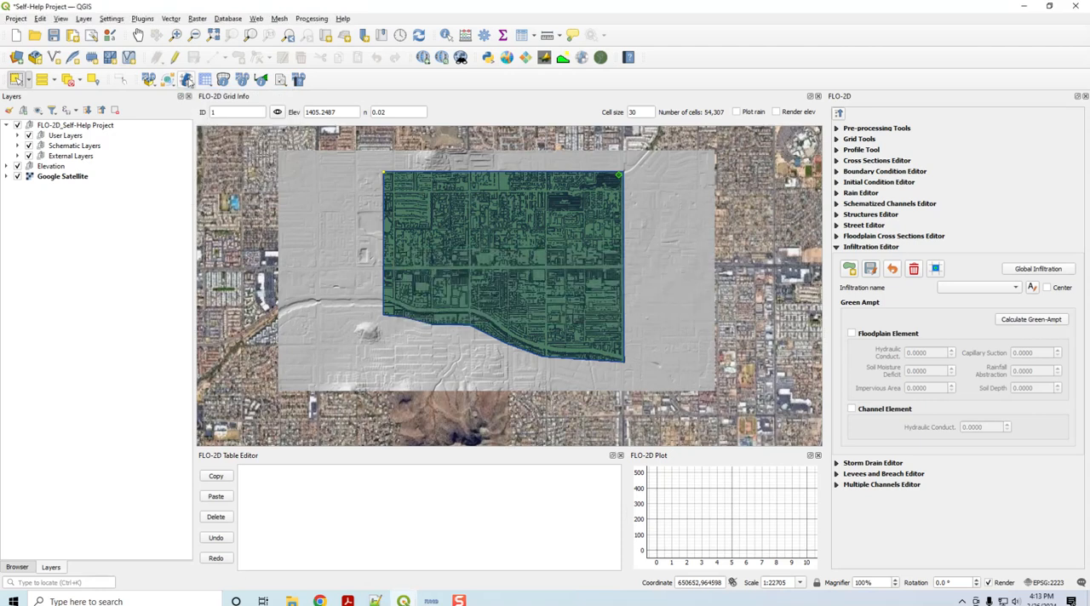
Step: Enable Advanced Layers in the FLO-2D run settings and confirm them to load the additional table groups
left_click(187, 80)
left_click(197, 95)
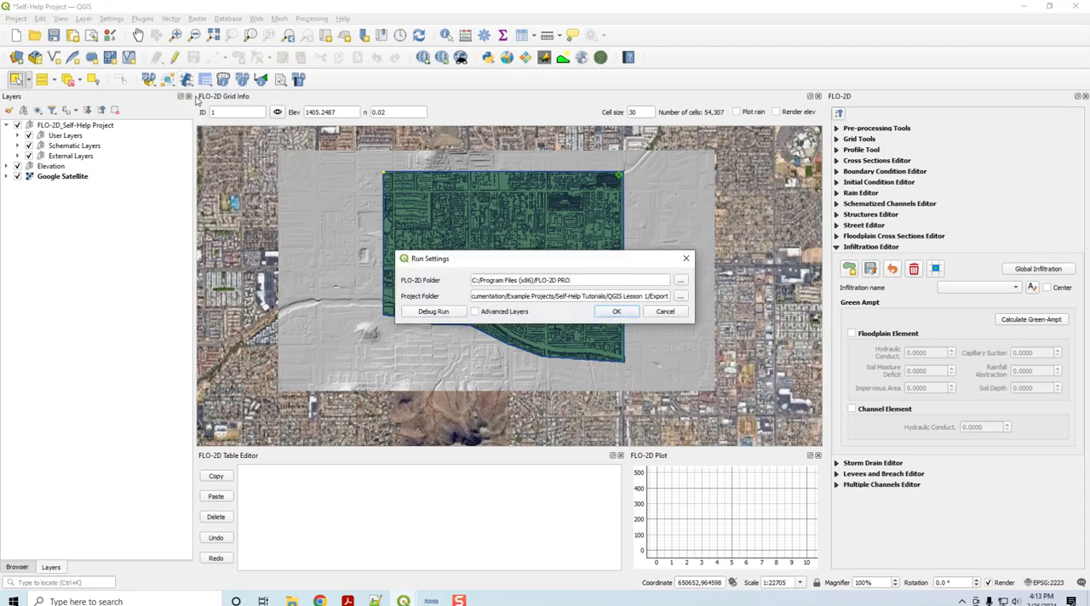
left_click(475, 313)
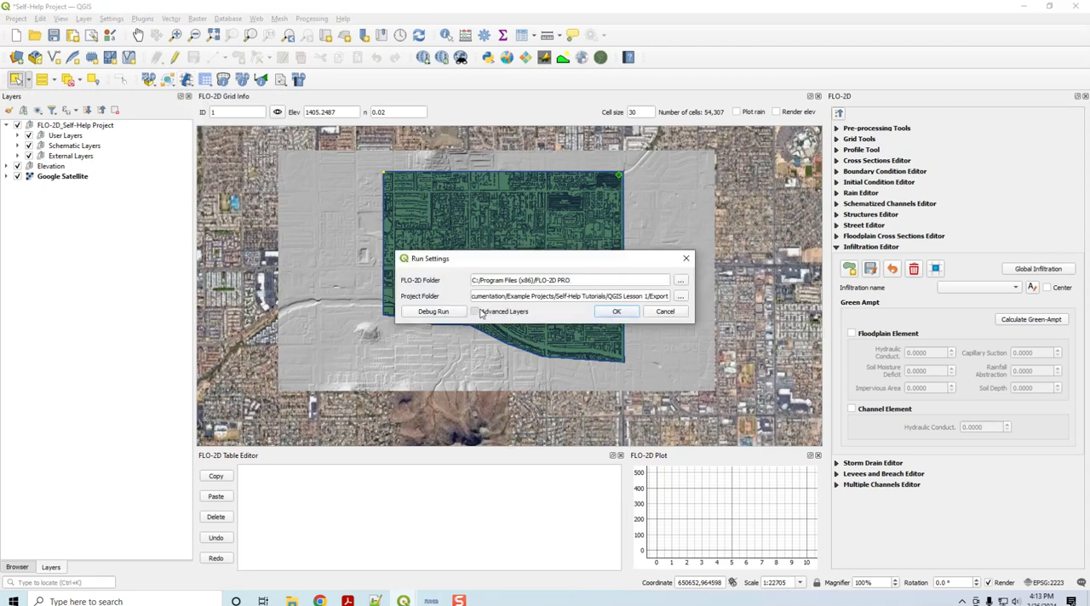
left_click(616, 313)
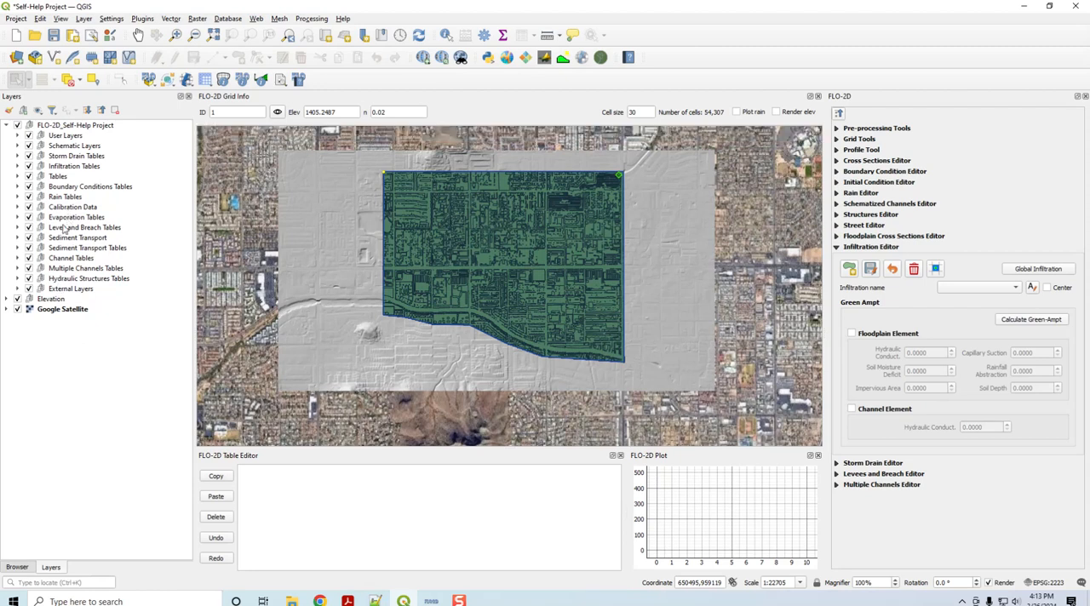
Step: Open the Cells Green Ampt attribute table from the Infiltration Tables group and sort it by fid and grid_fid
left_click(18, 166)
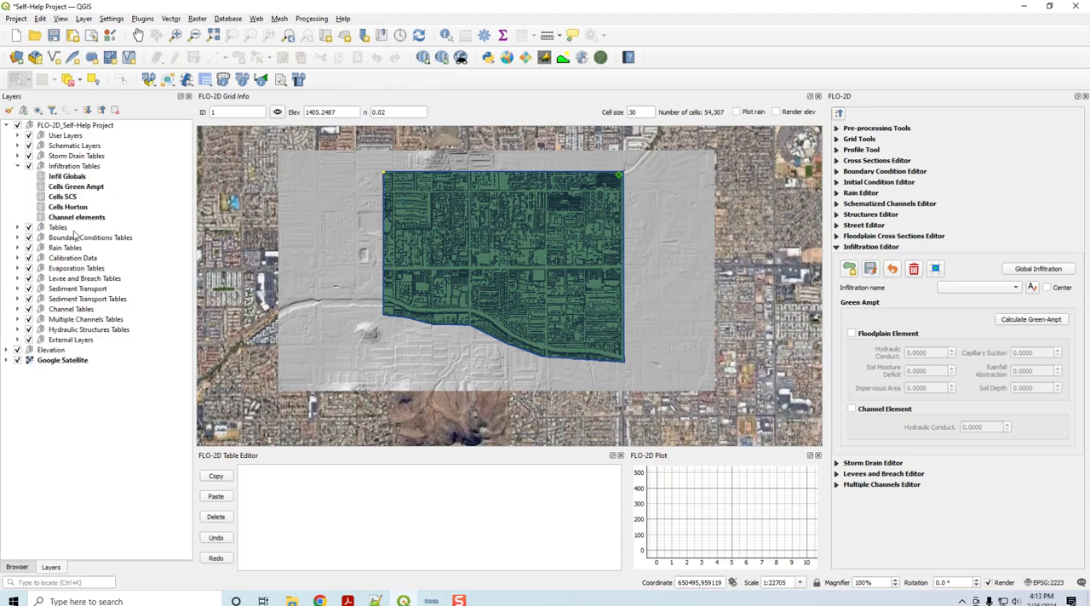
right_click(56, 190)
left_click(82, 312)
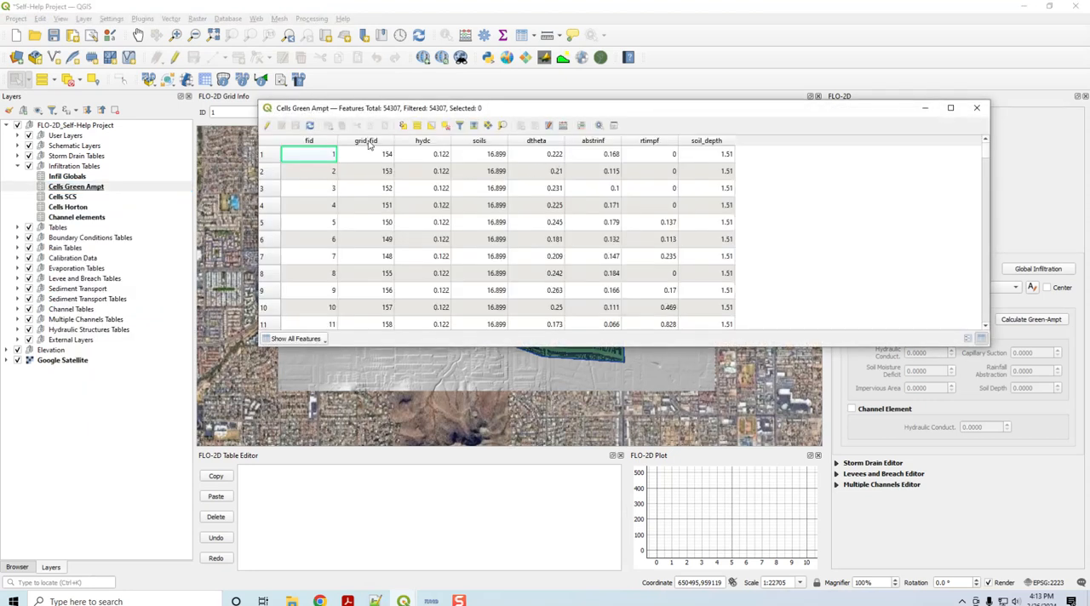
left_click(300, 142)
left_click(298, 143)
left_click(361, 142)
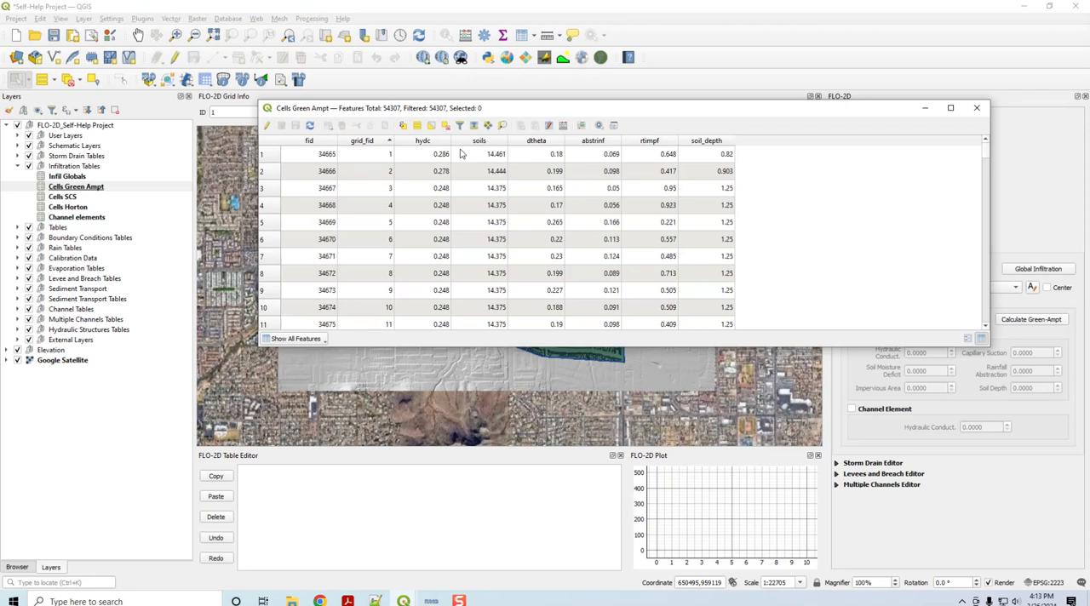
Step: Examine the value ranges of hydc, soils, dtheta, abstrinf, rtimpf and soil_depth by sorting the Cells Green Ampt table on each
left_click(420, 141)
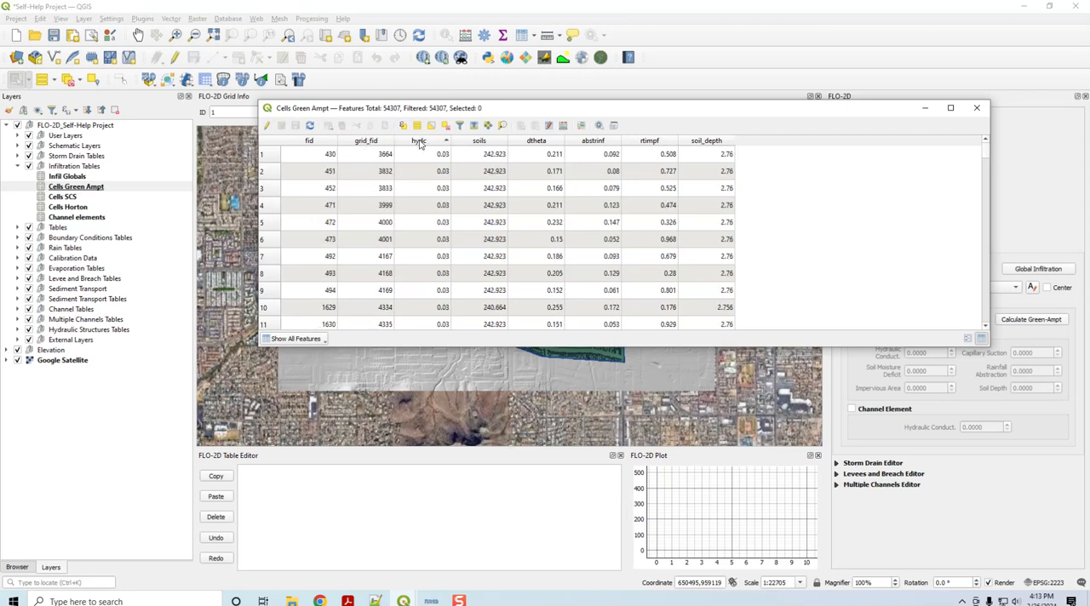
left_click(419, 141)
left_click(475, 141)
left_click(475, 141)
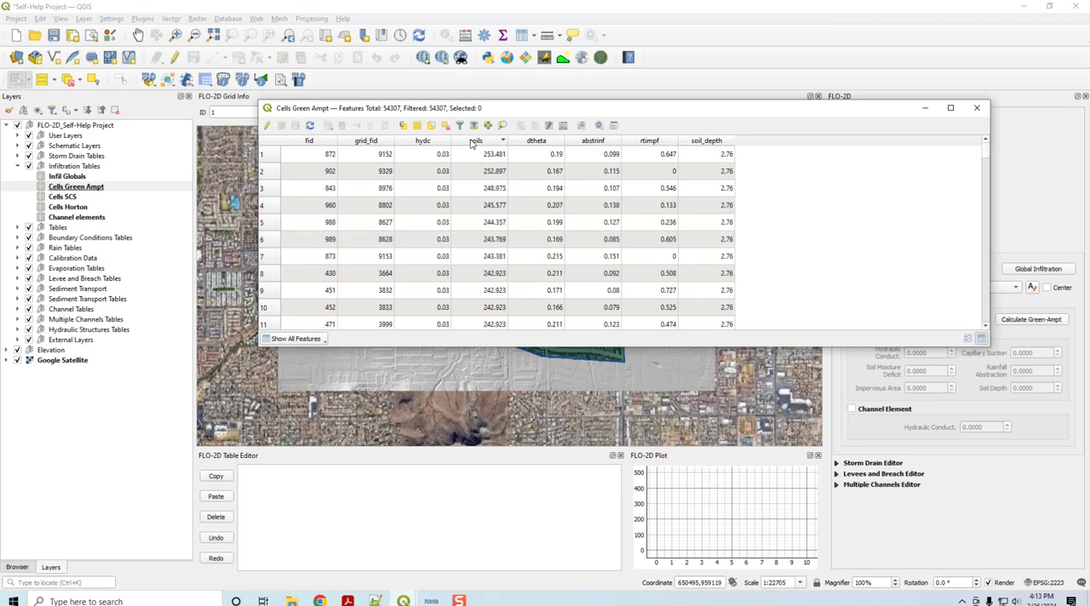
left_click(536, 141)
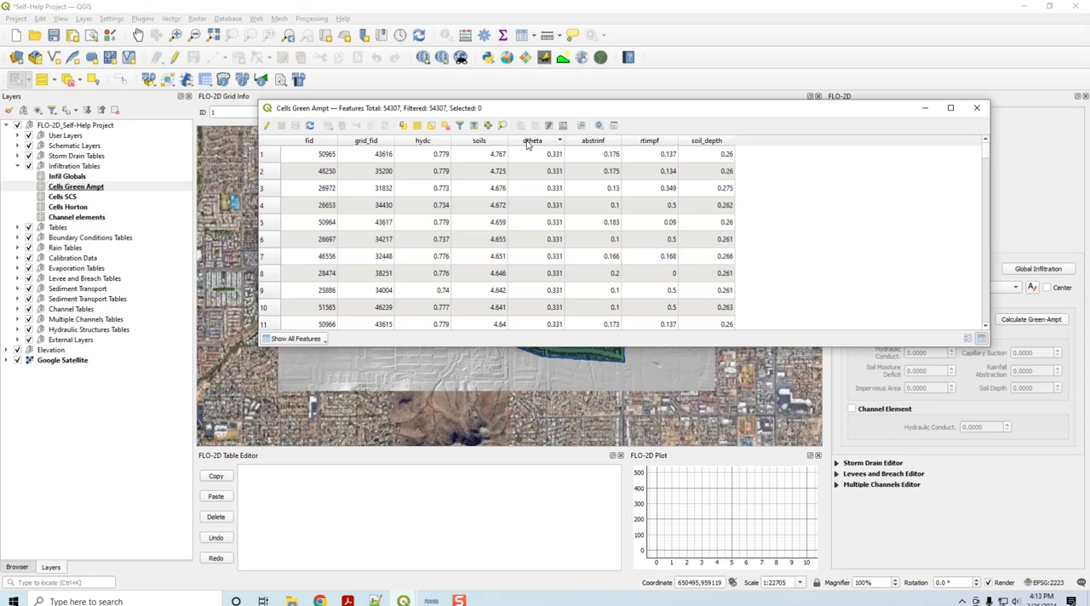
left_click(593, 142)
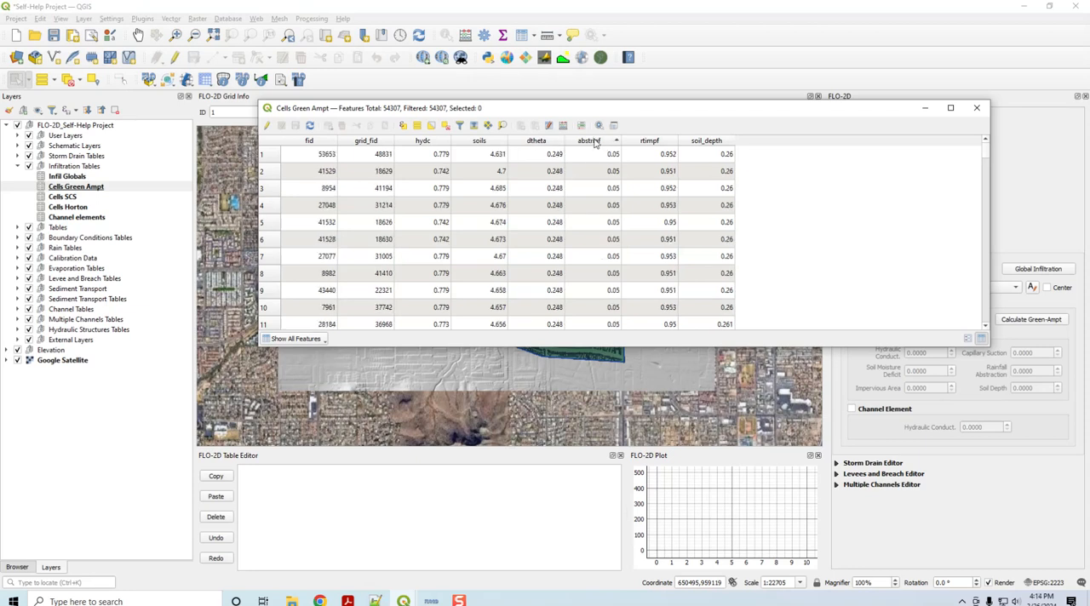
left_click(589, 143)
left_click(650, 143)
left_click(650, 142)
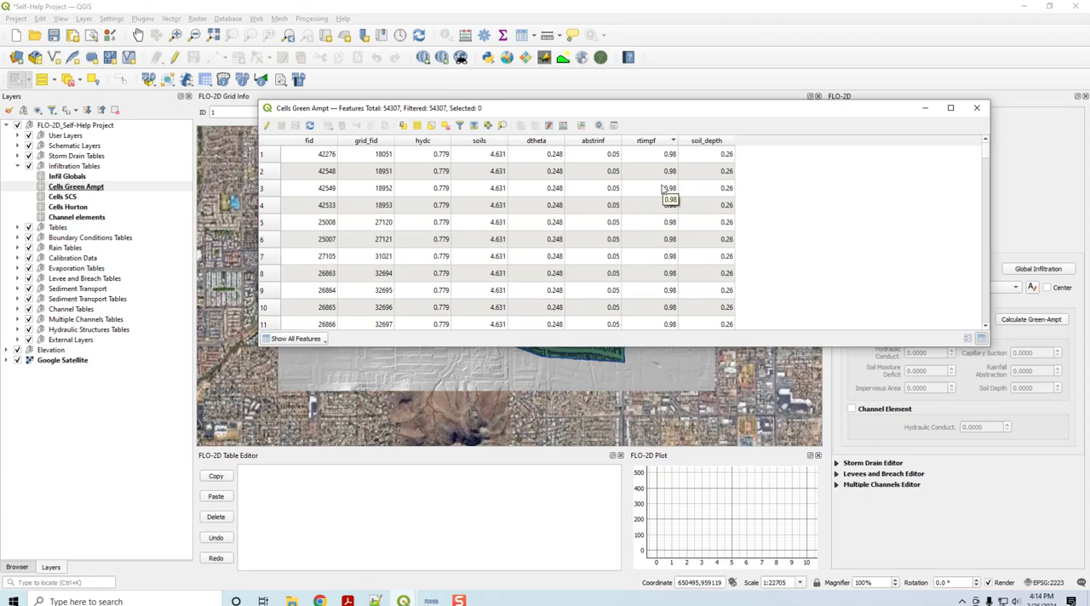
left_click(706, 142)
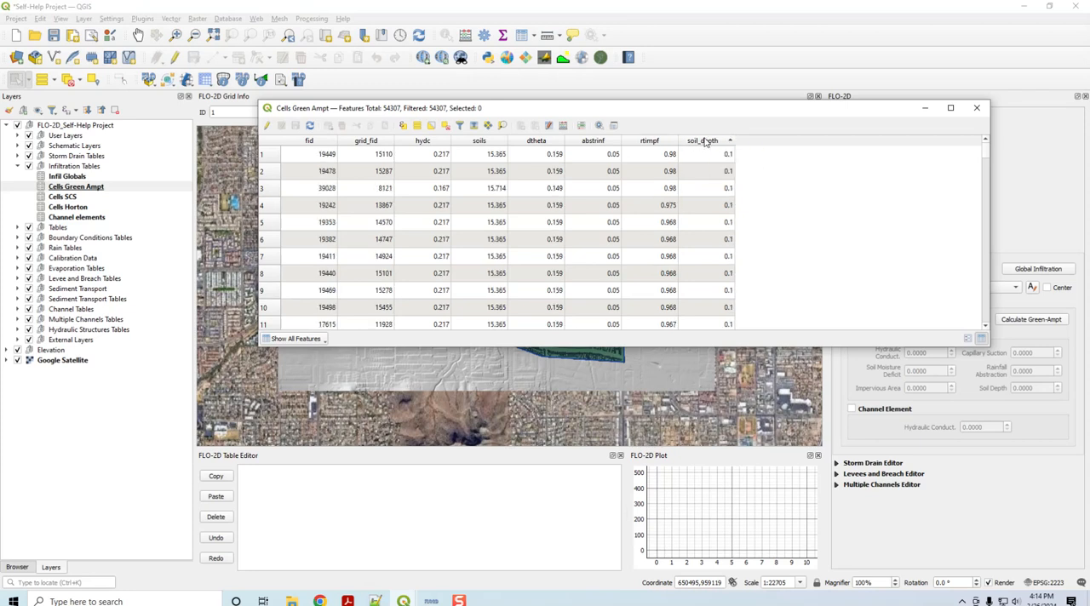
left_click(703, 142)
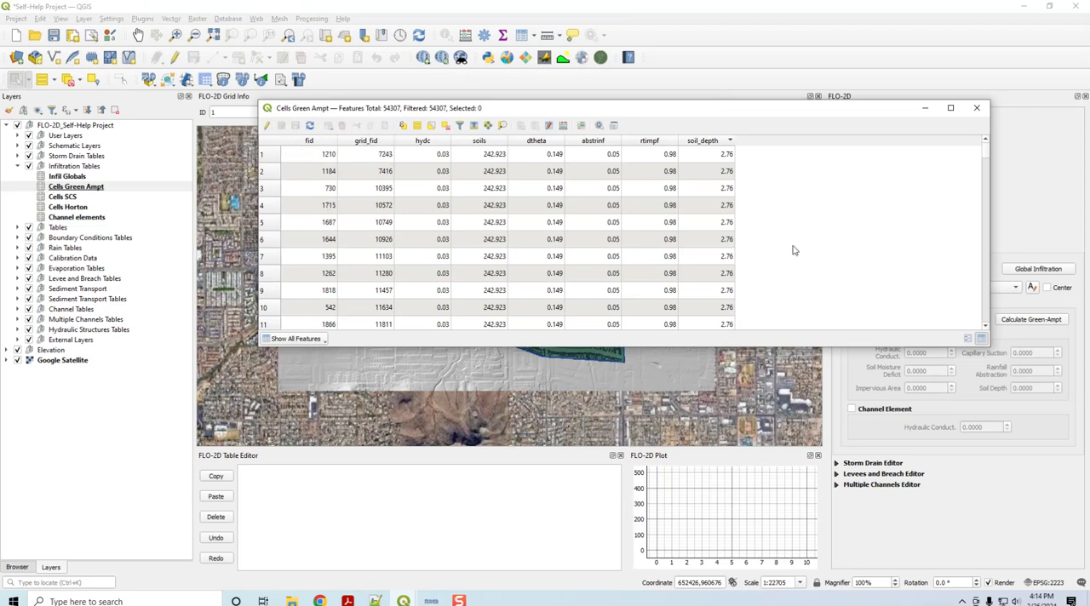
Step: Review the Green-Ampt cells by fid, grid_fid and hydc, restore the ascending fid order and close the attribute table
left_click(304, 141)
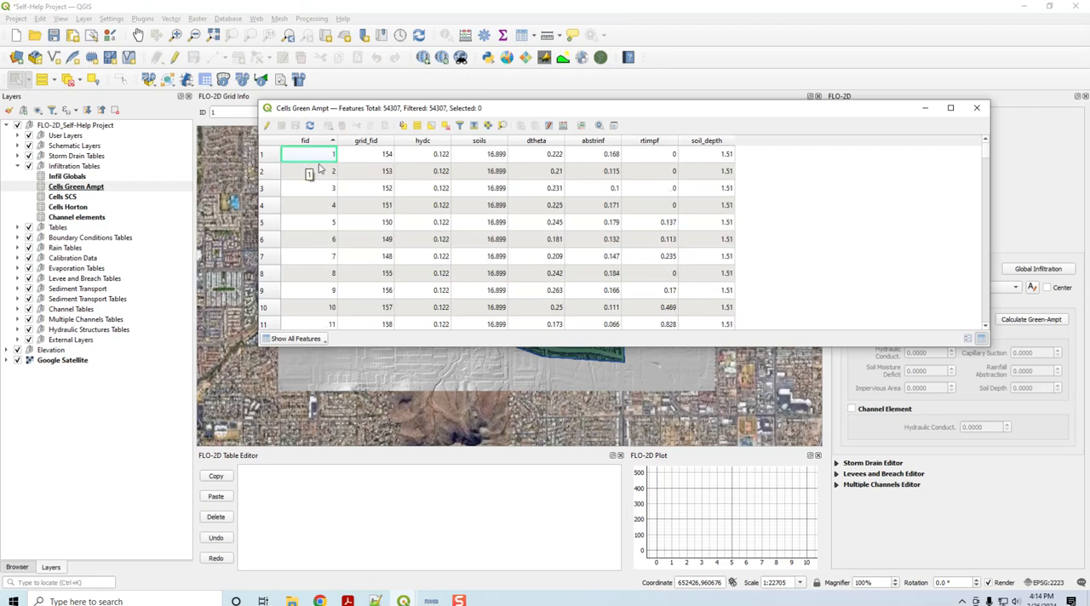
left_click(364, 141)
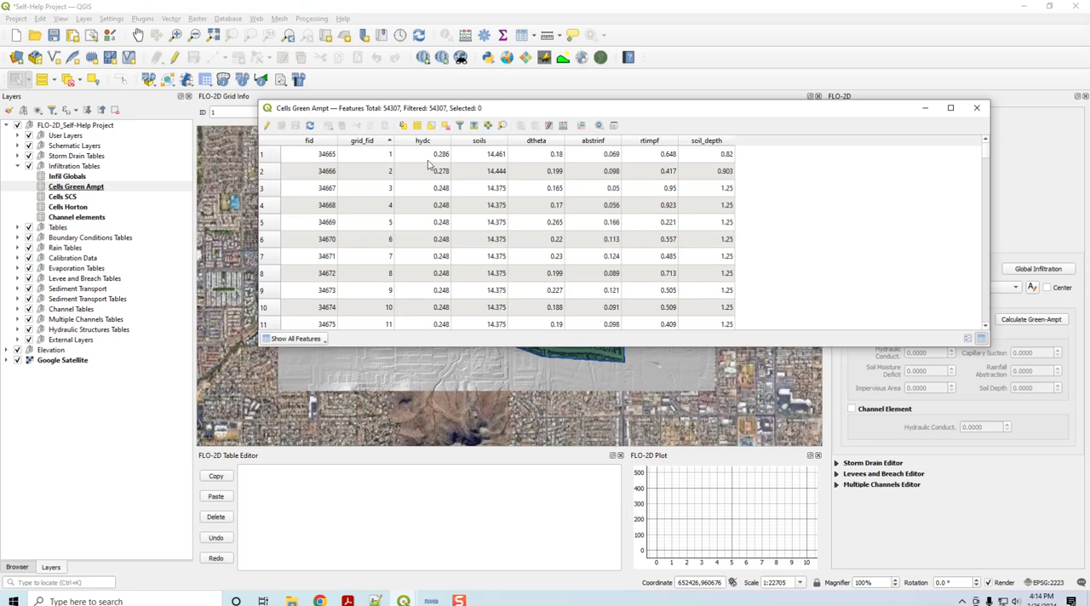
left_click(432, 144)
left_click(295, 155)
left_click(299, 141)
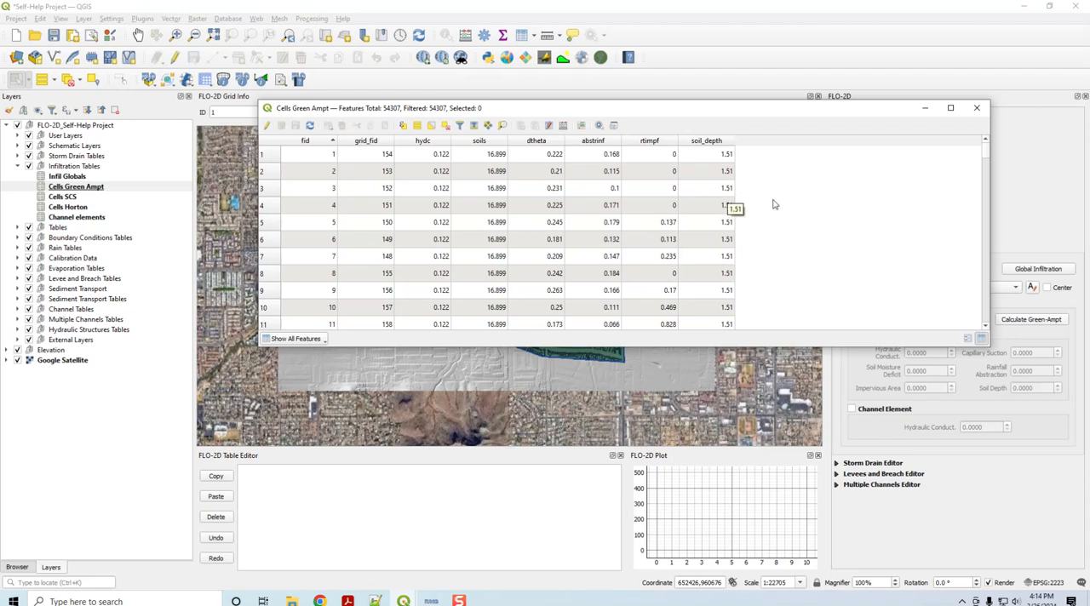
left_click(977, 107)
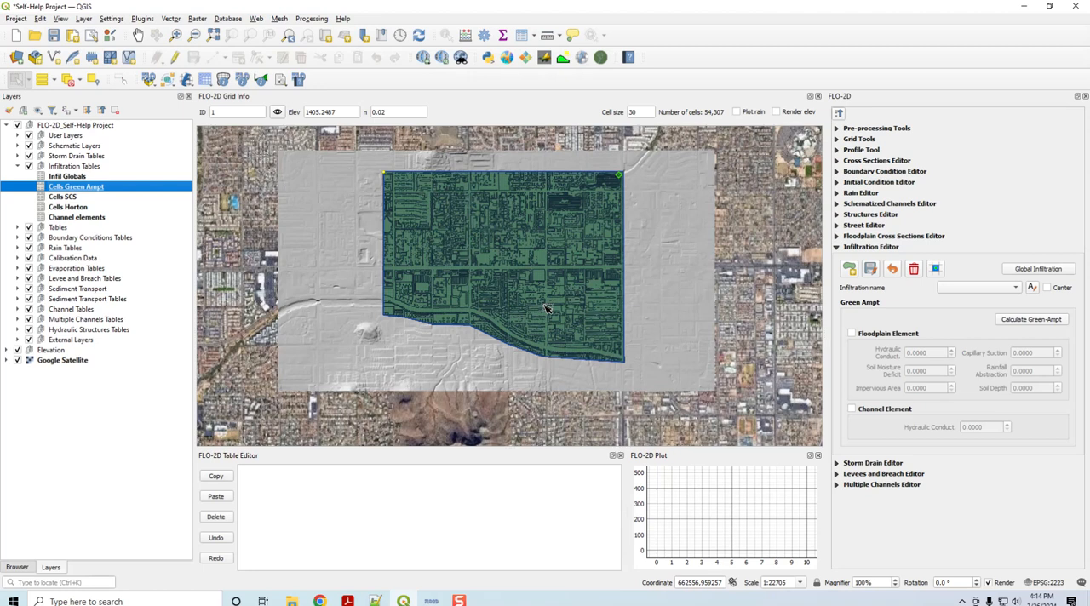